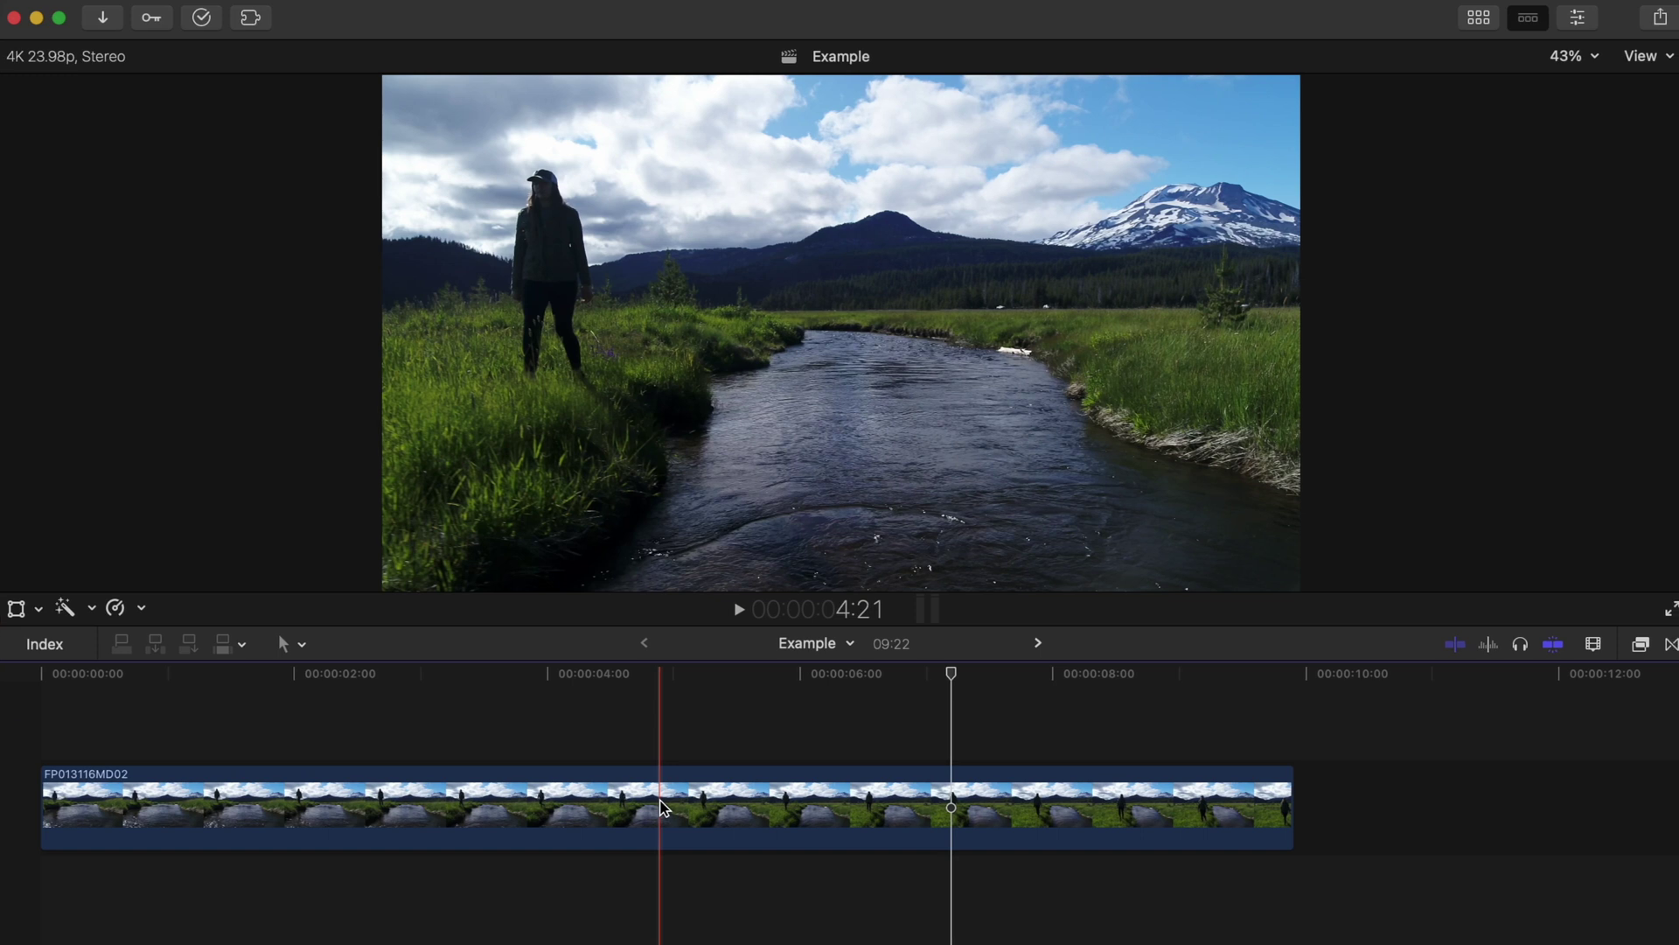
Open the Example project's settings in the Inspector and choose the Surround audio channel layout.
key("ctrl+super+1")
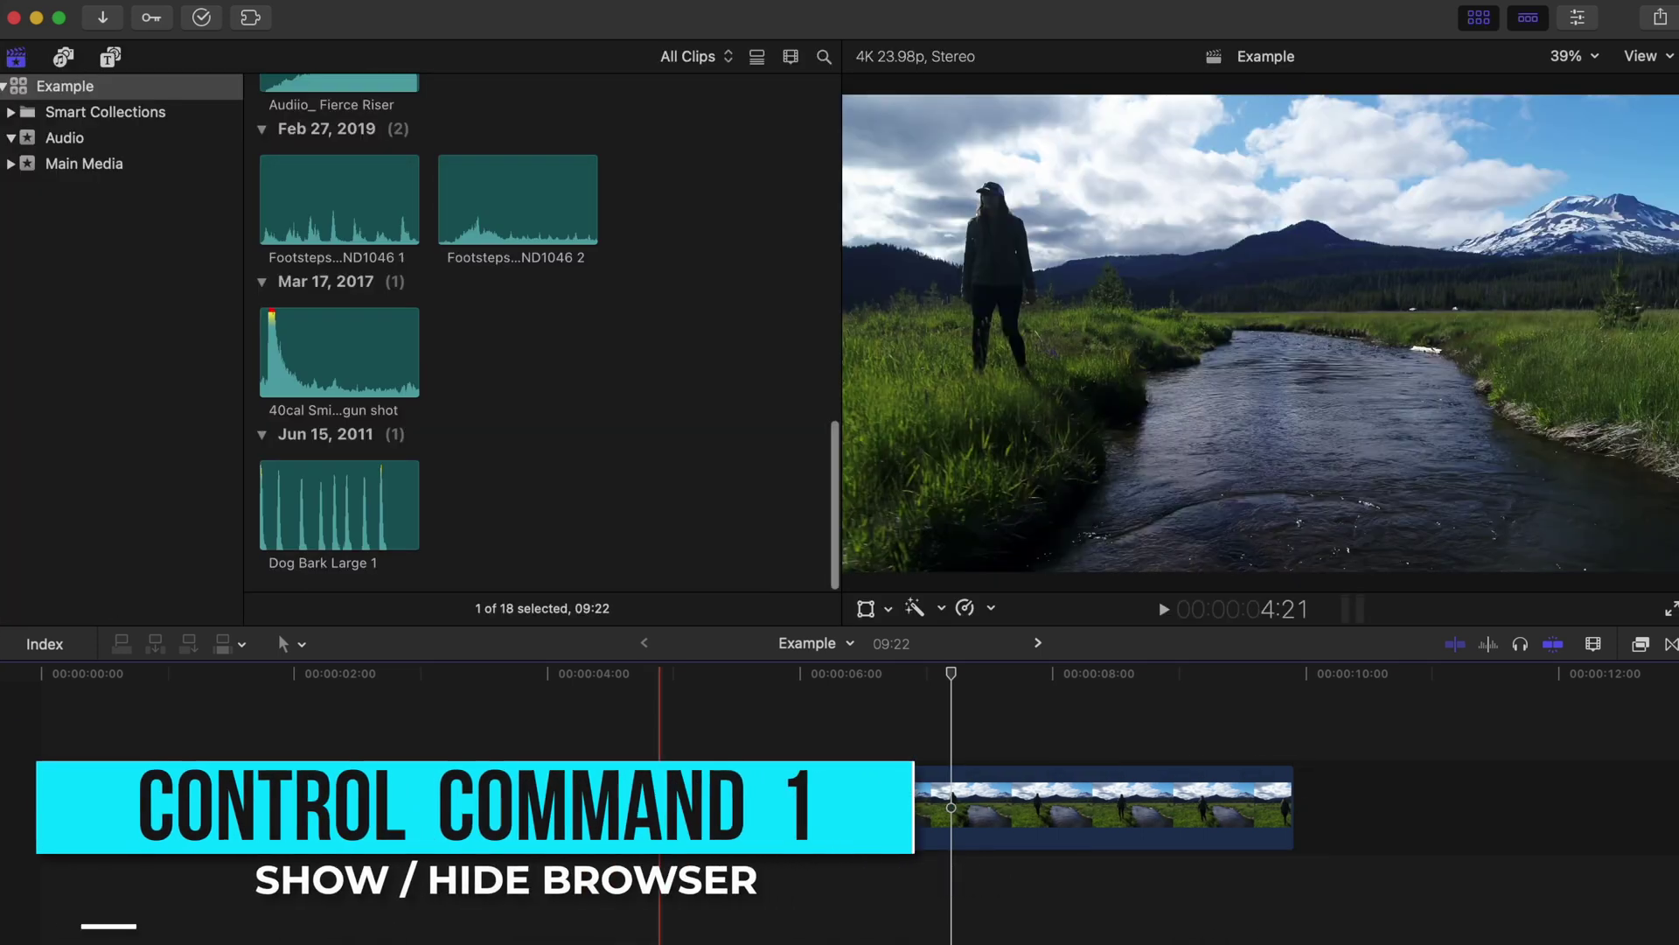
scroll(708, 241, "up", 8)
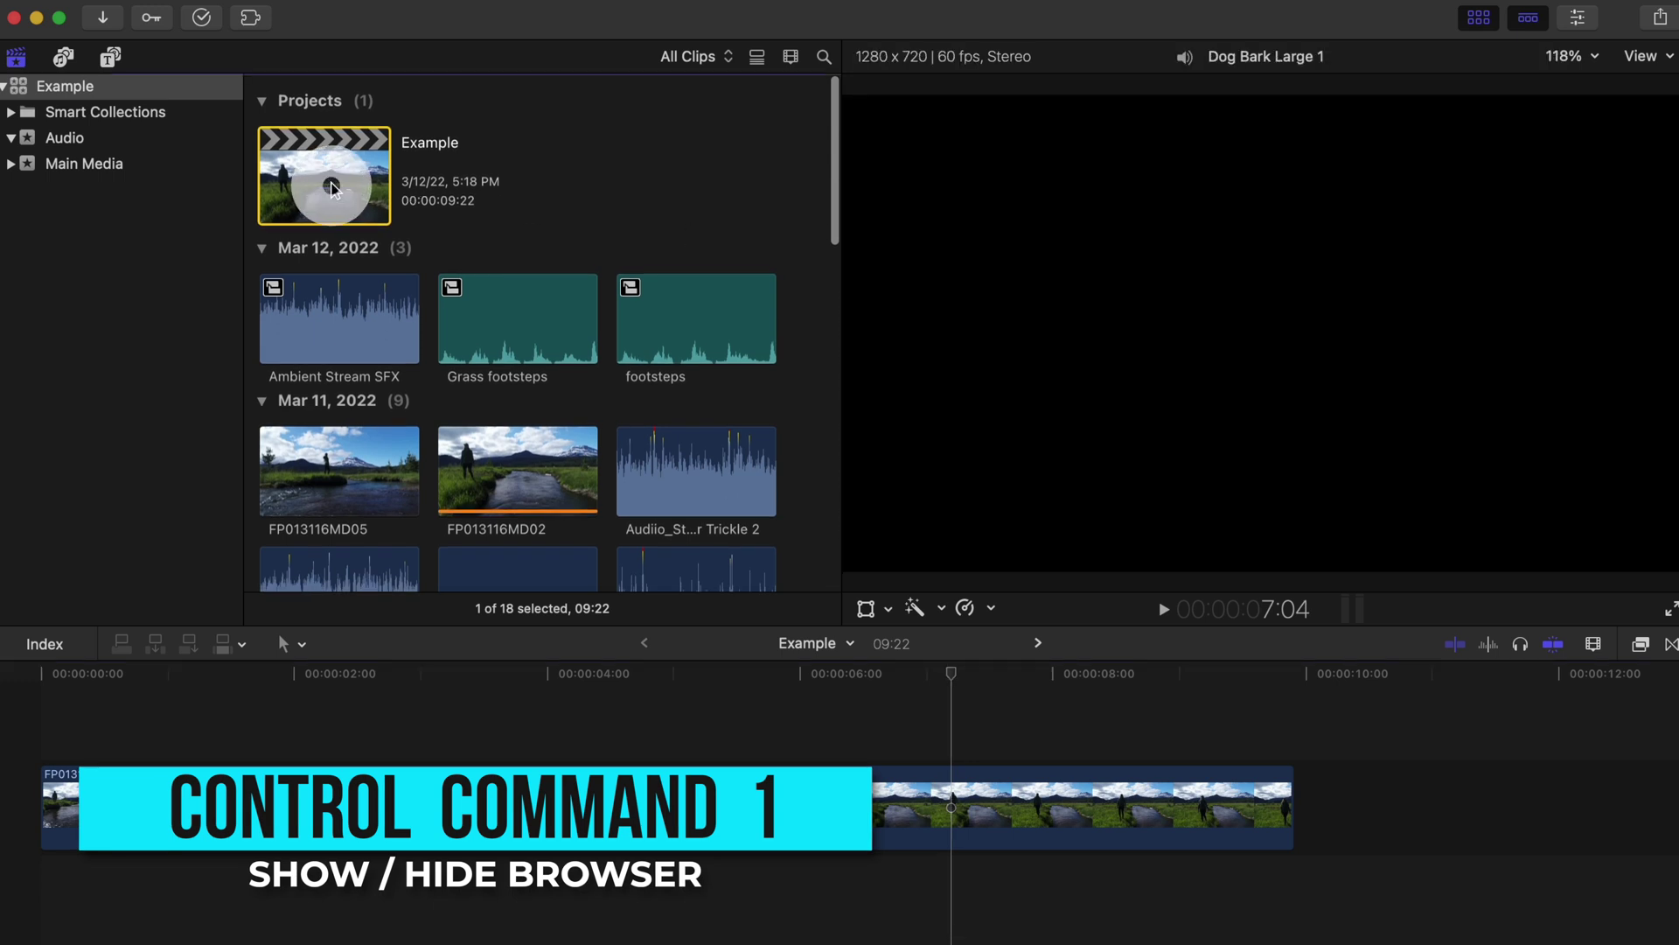
left_click(1580, 19)
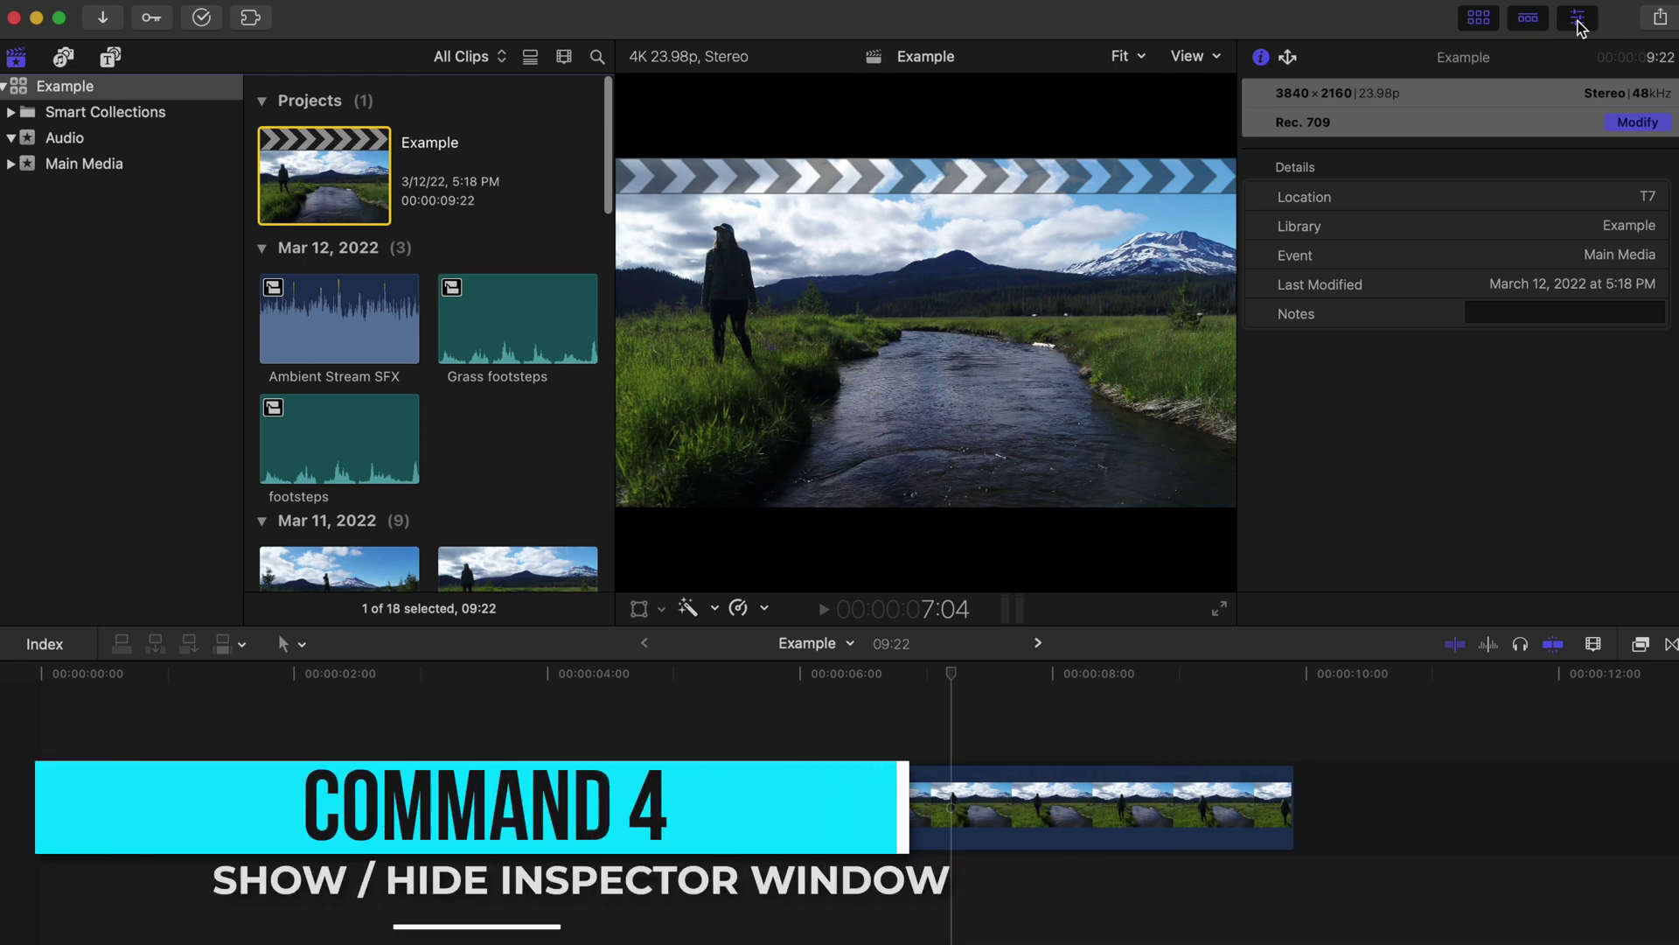
left_click(1639, 121)
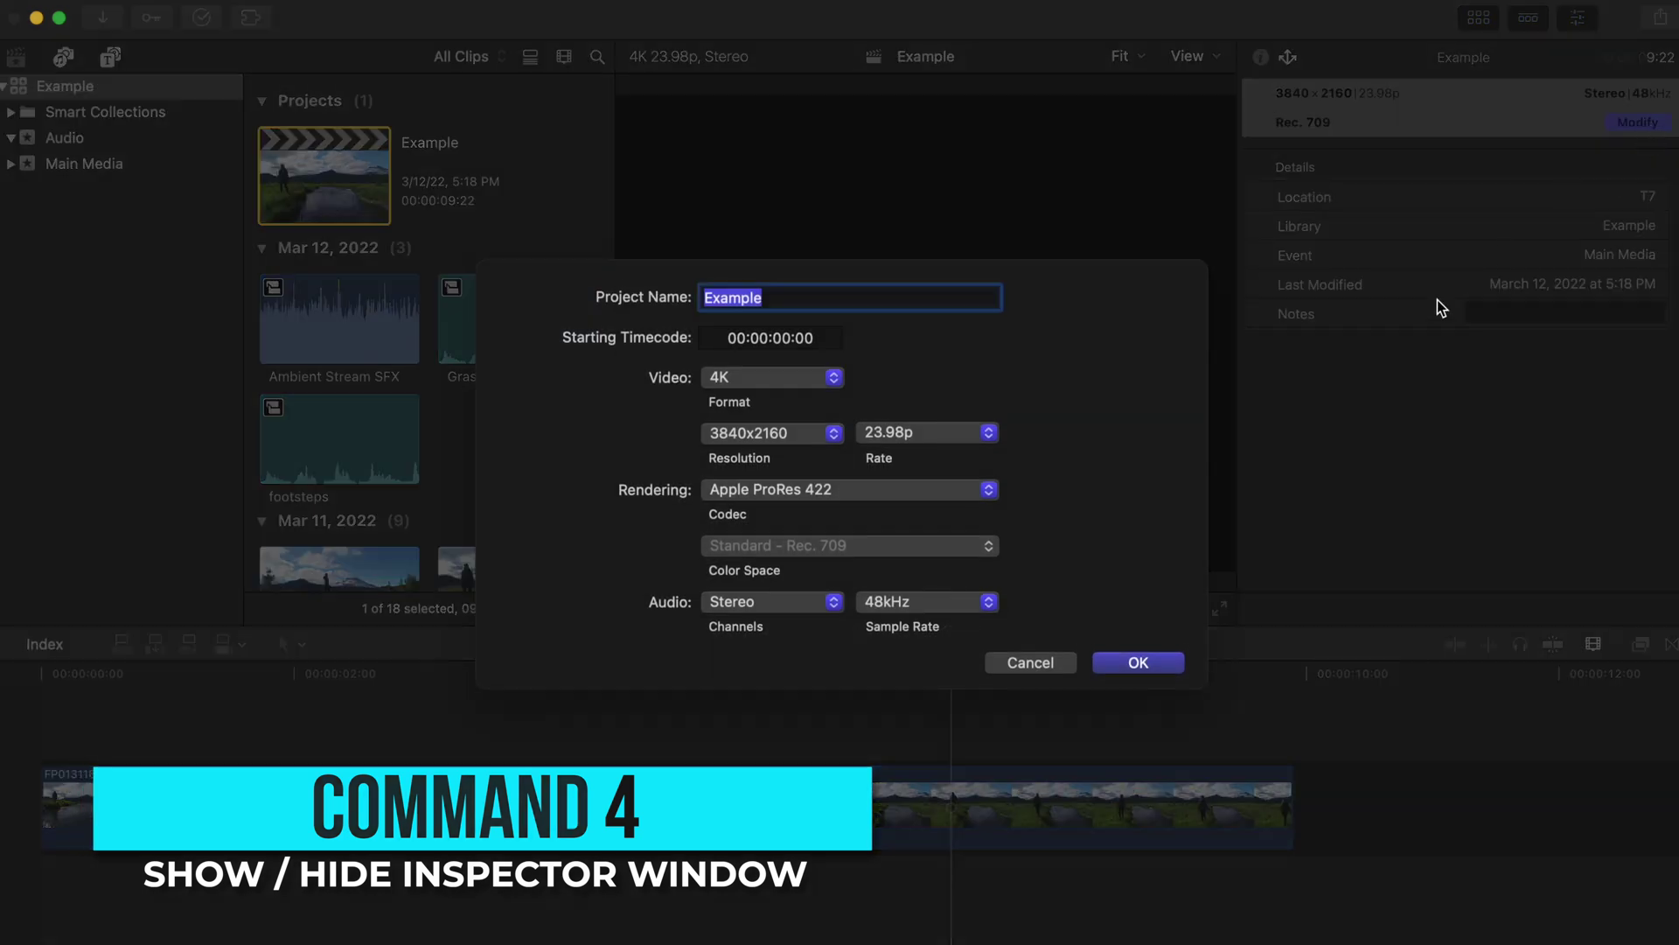
left_click(803, 606)
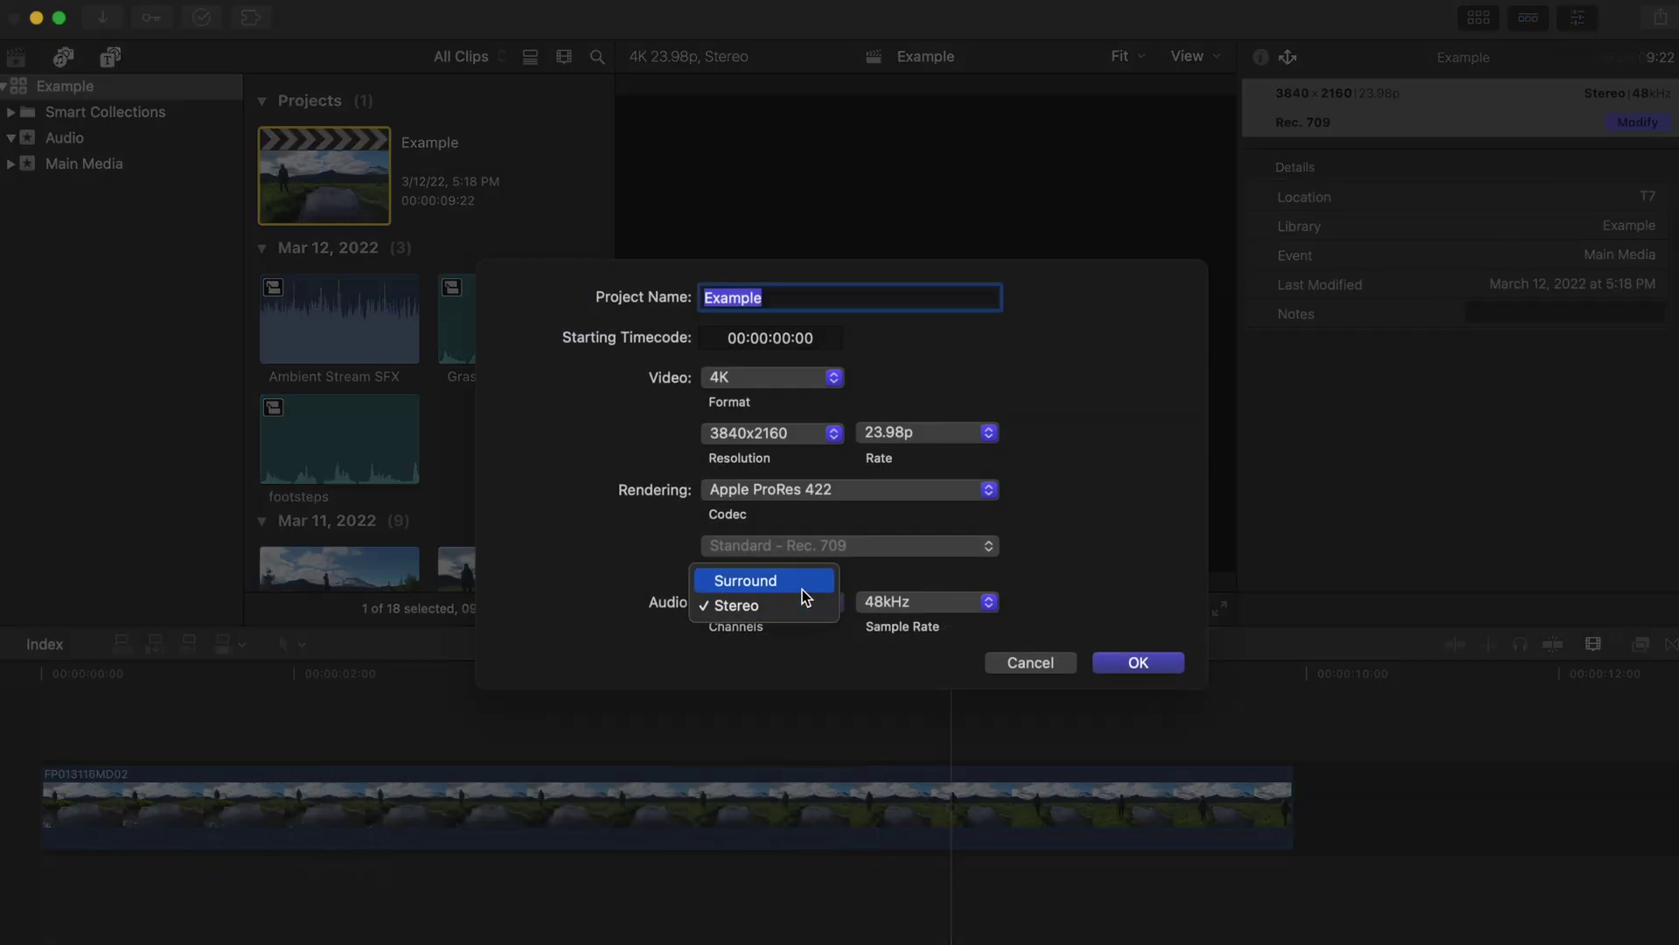
Confirm Surround for Example, then preview a Surround custom new project and cancel it.
left_click(1137, 663)
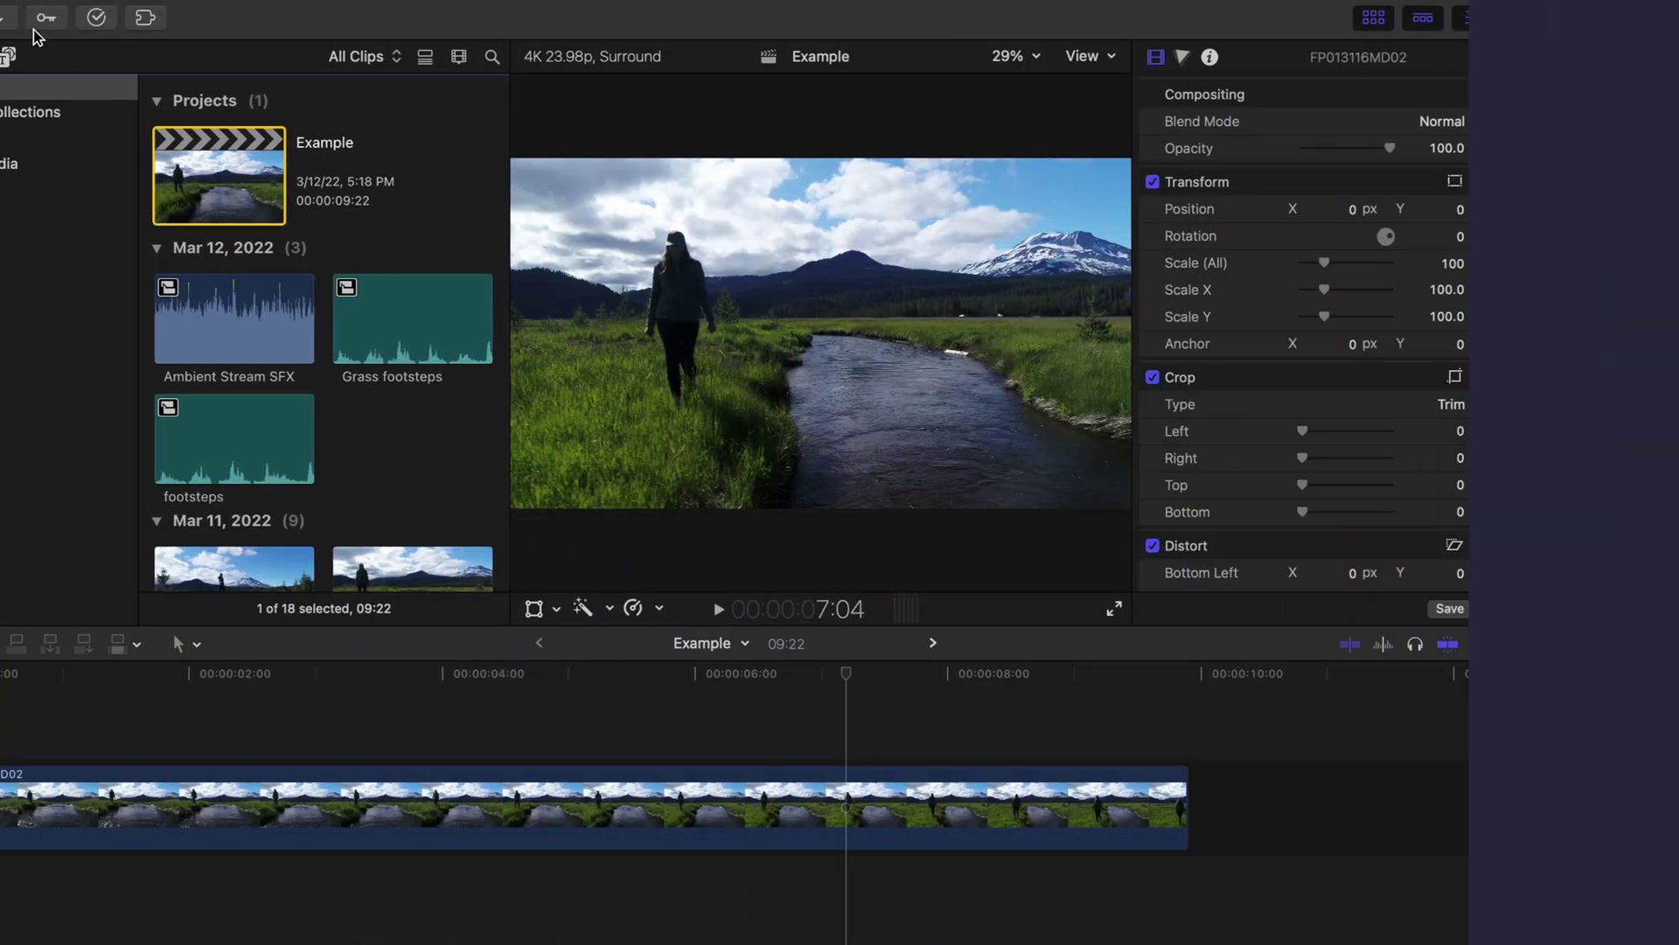
left_click(217, 7)
left_click(519, 30)
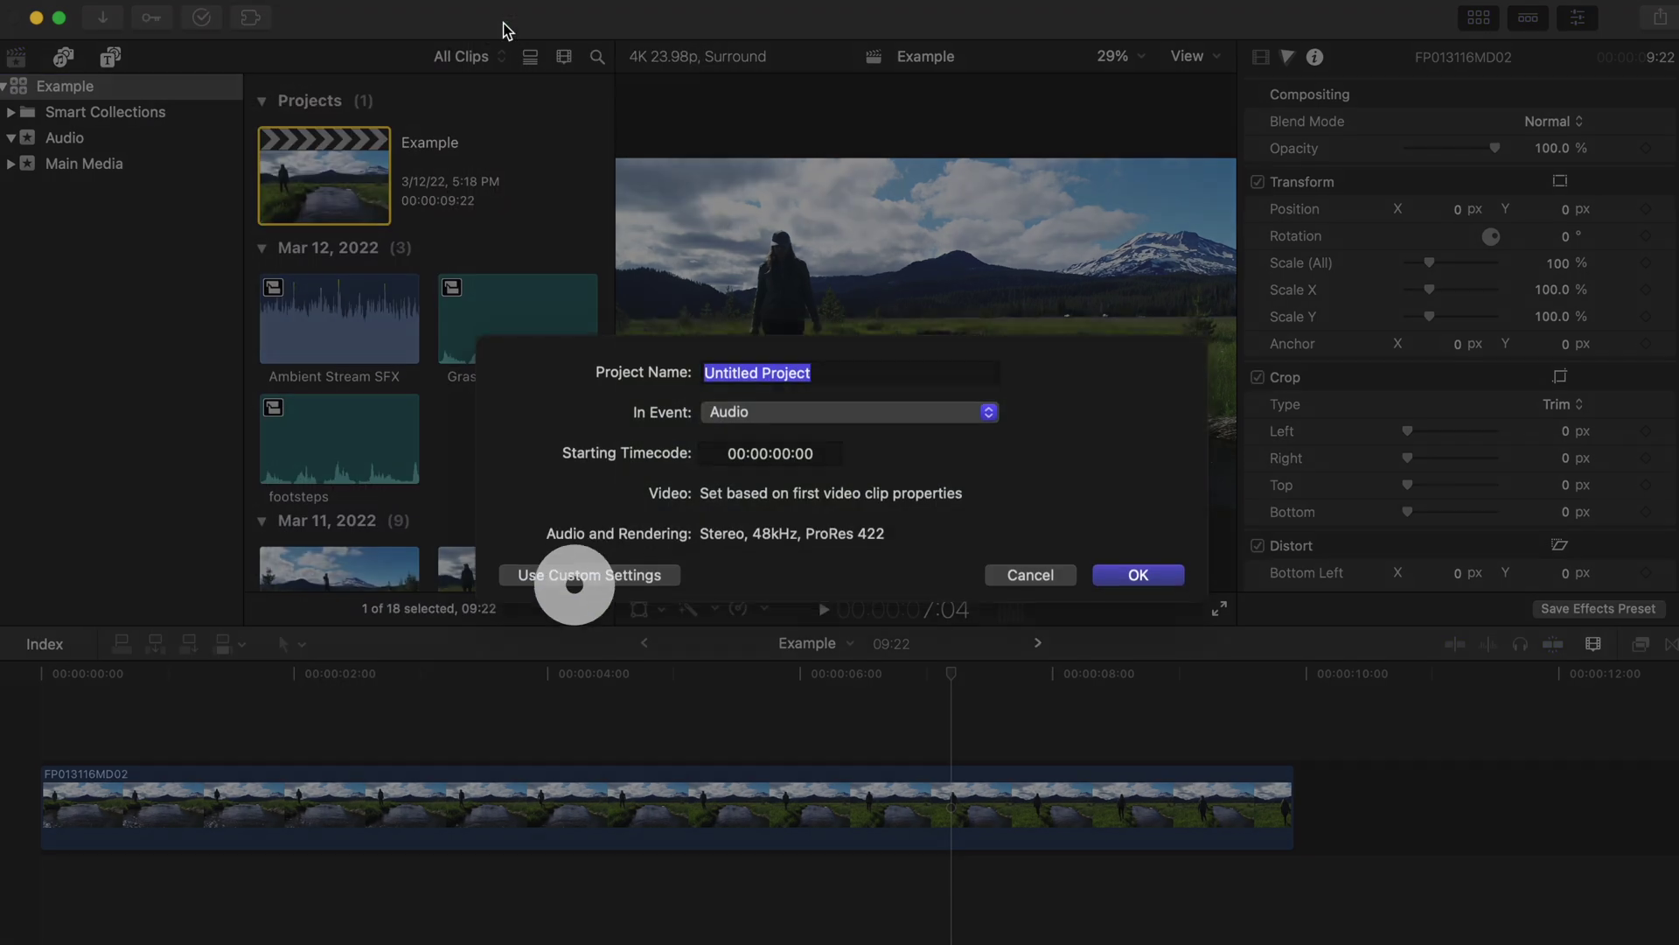
left_click(589, 581)
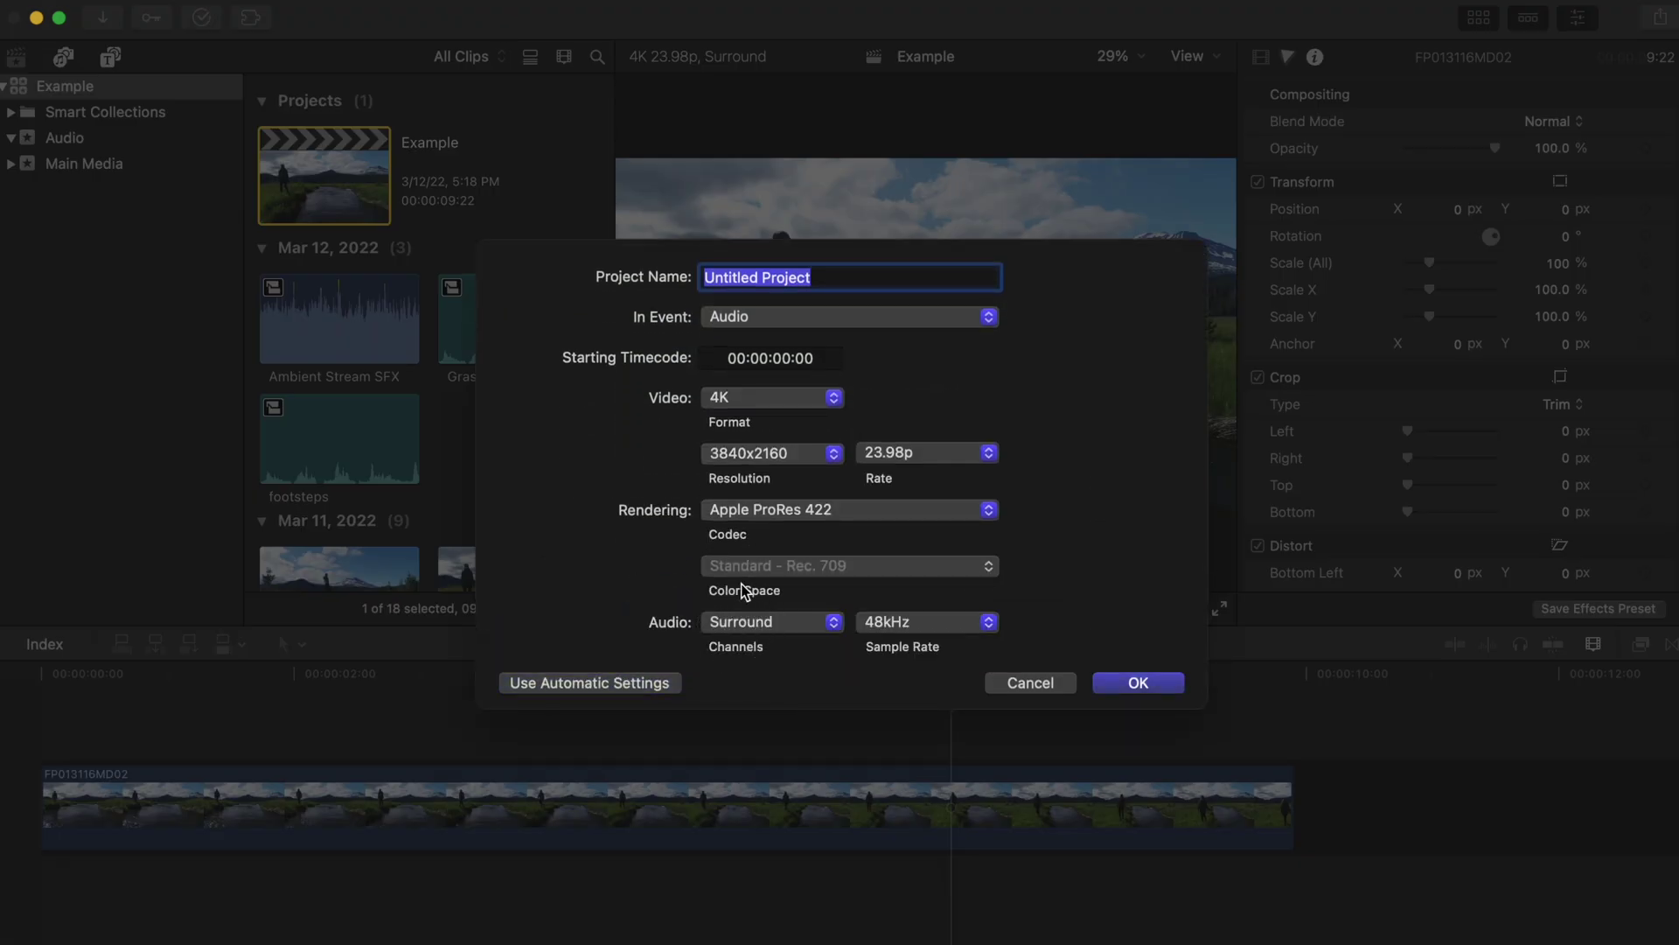
left_click(771, 621)
left_click(741, 623)
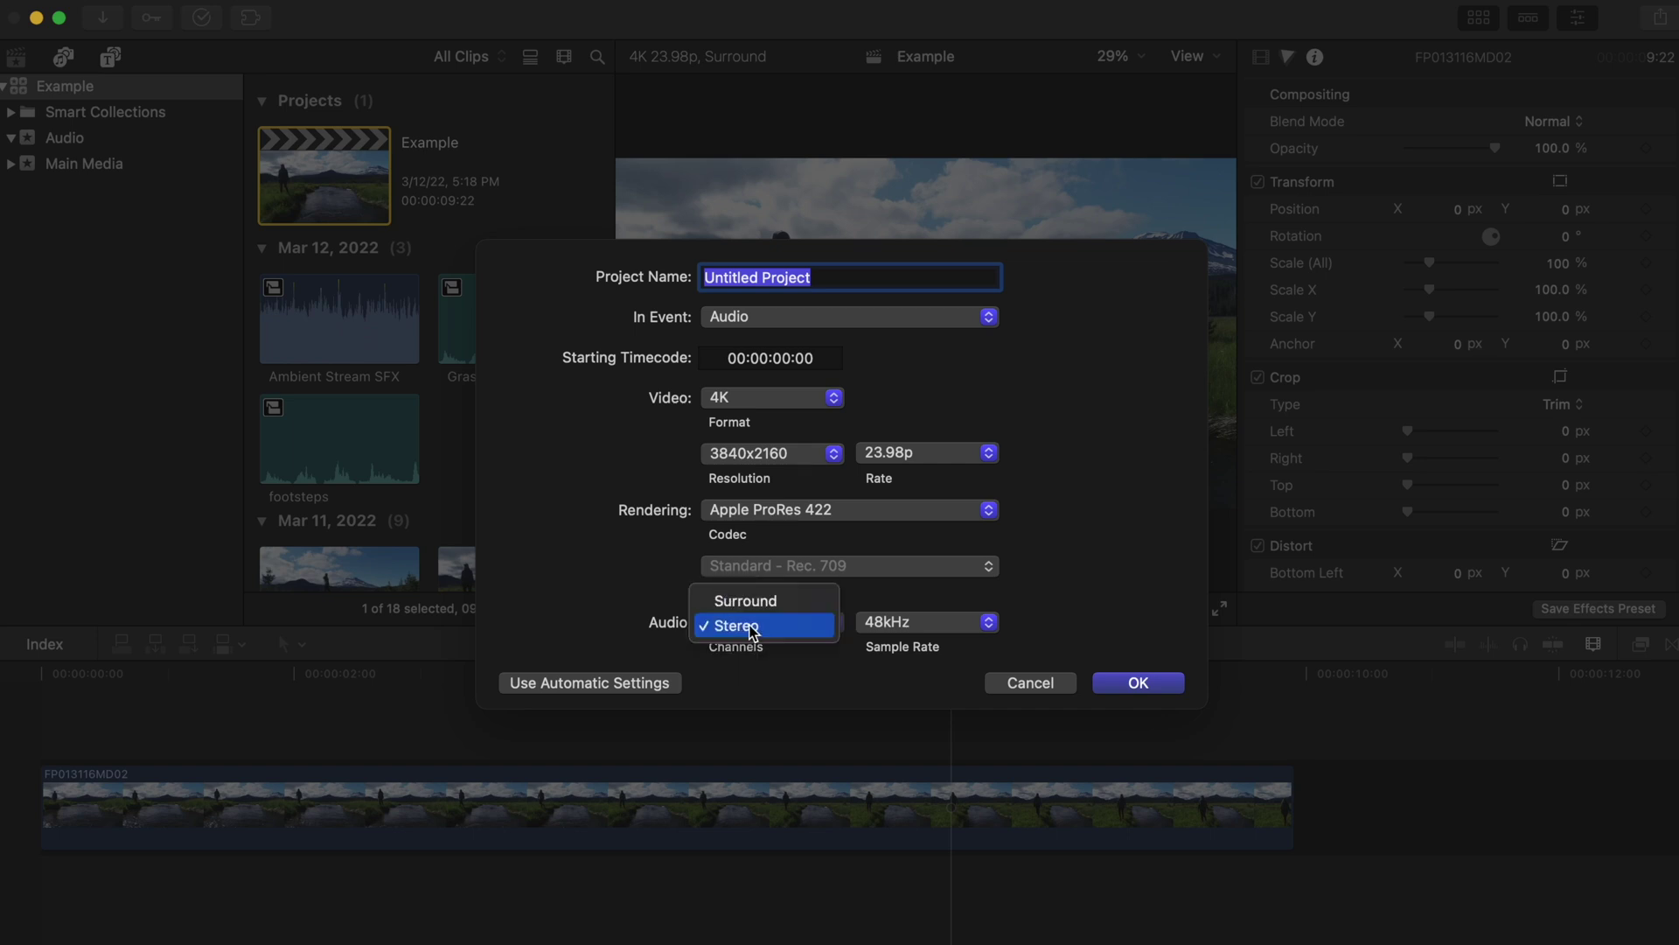
left_click(761, 601)
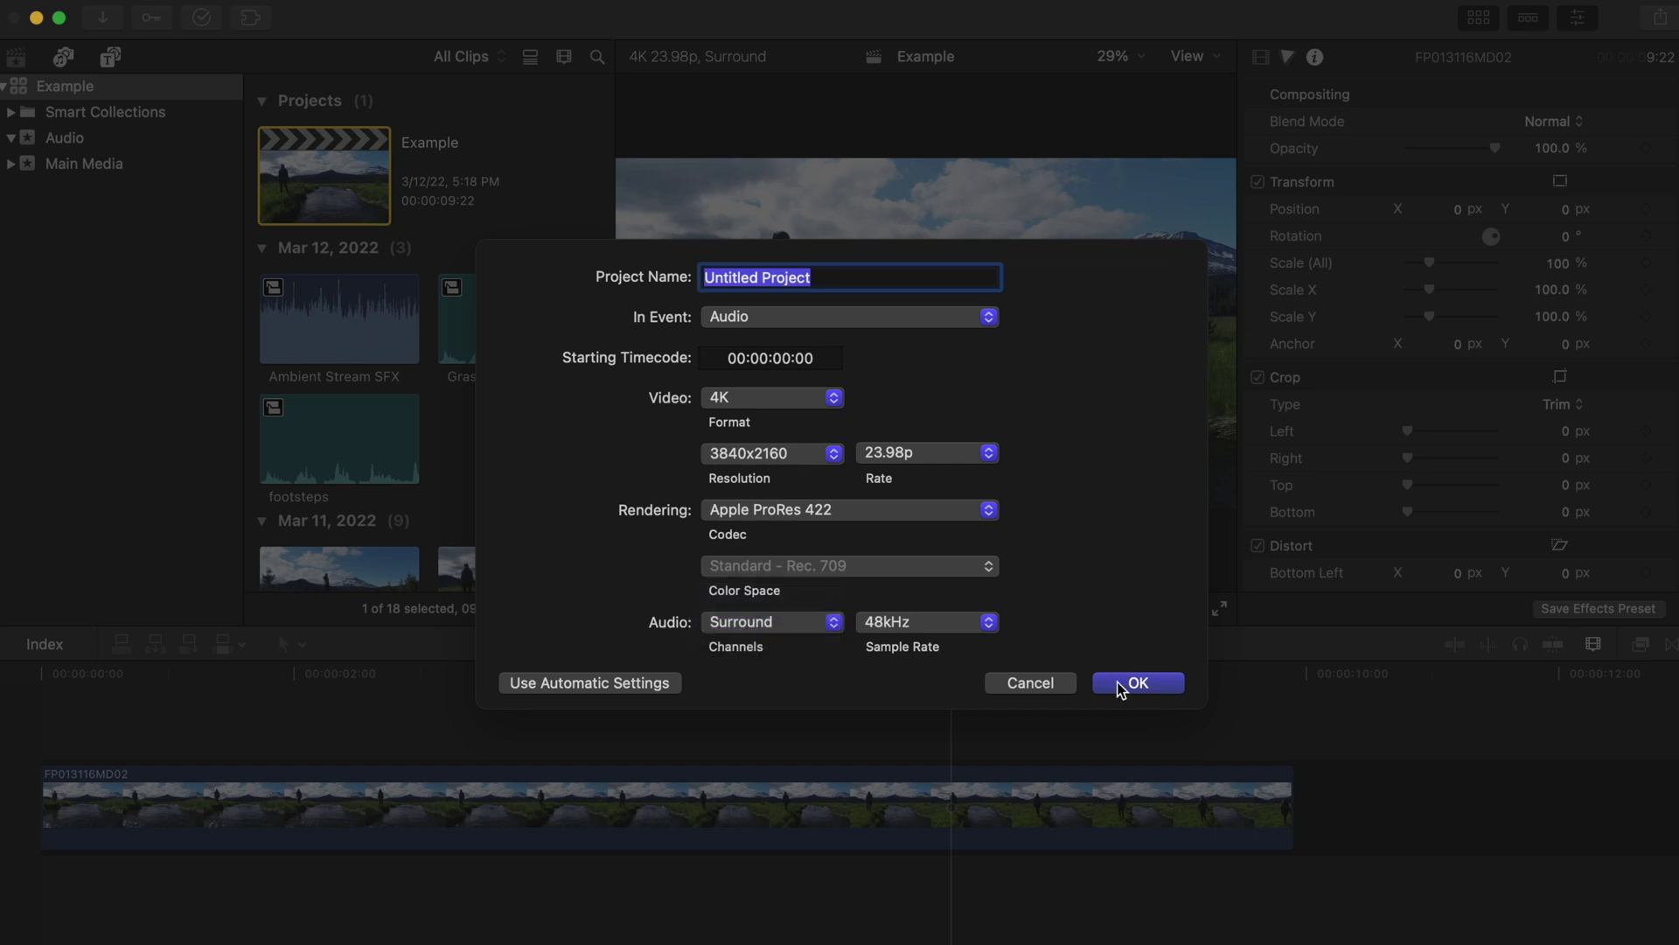
left_click(1028, 683)
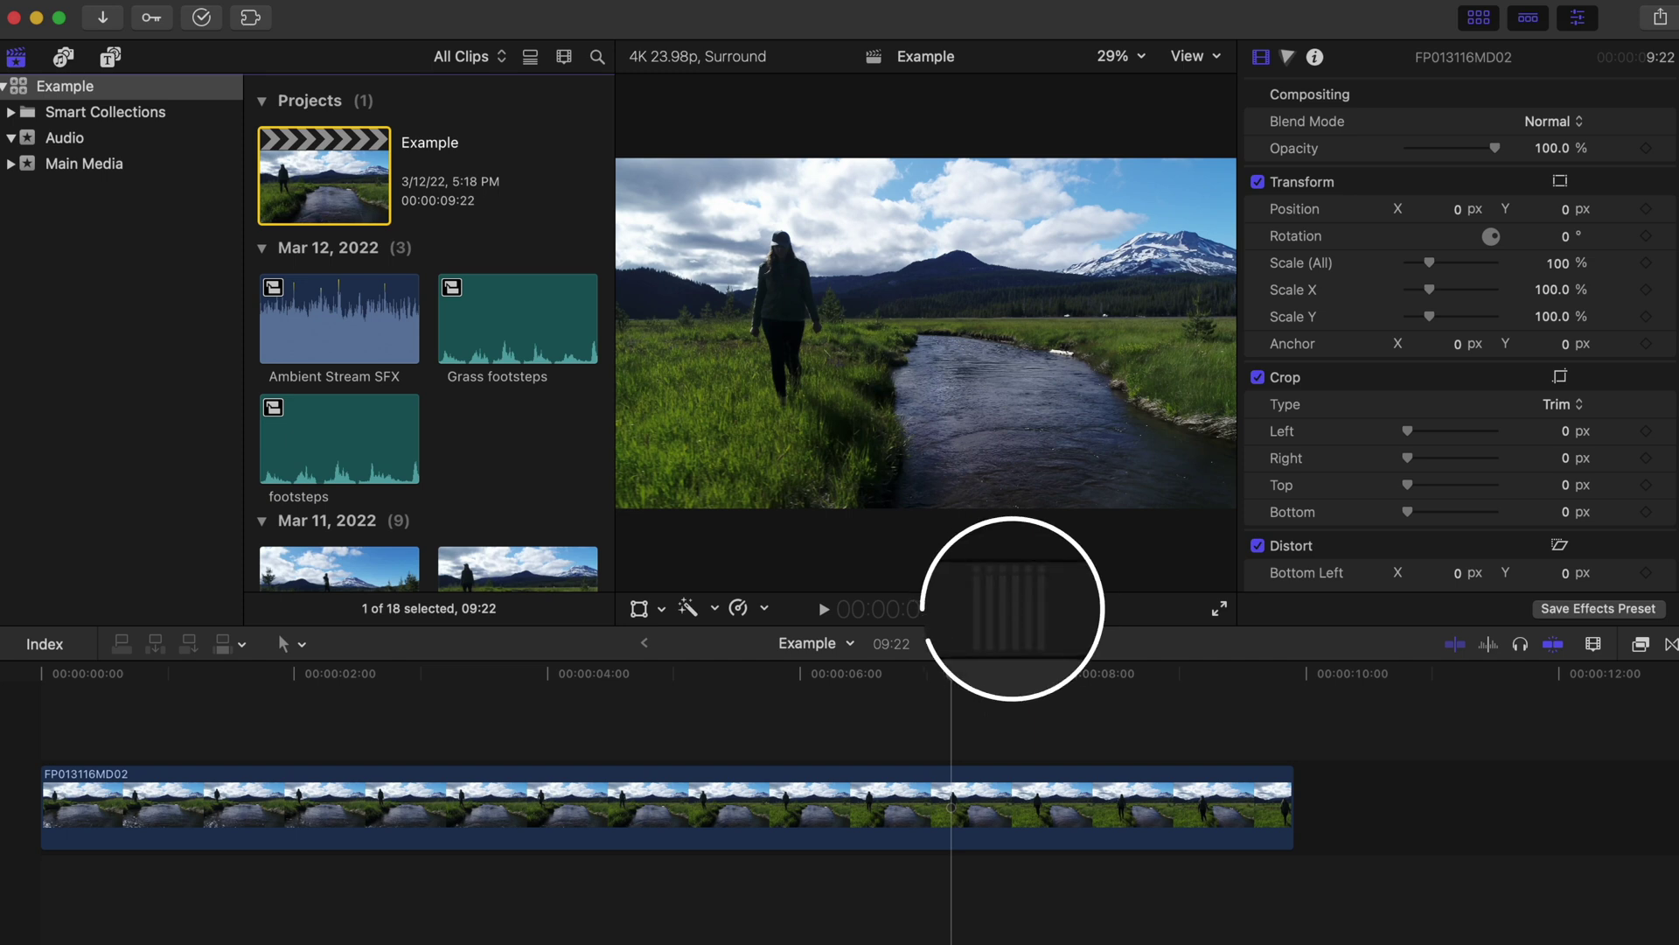
Show the audio meters with the Ls, L, C, R, Rs and LFE channels.
left_click(1010, 609)
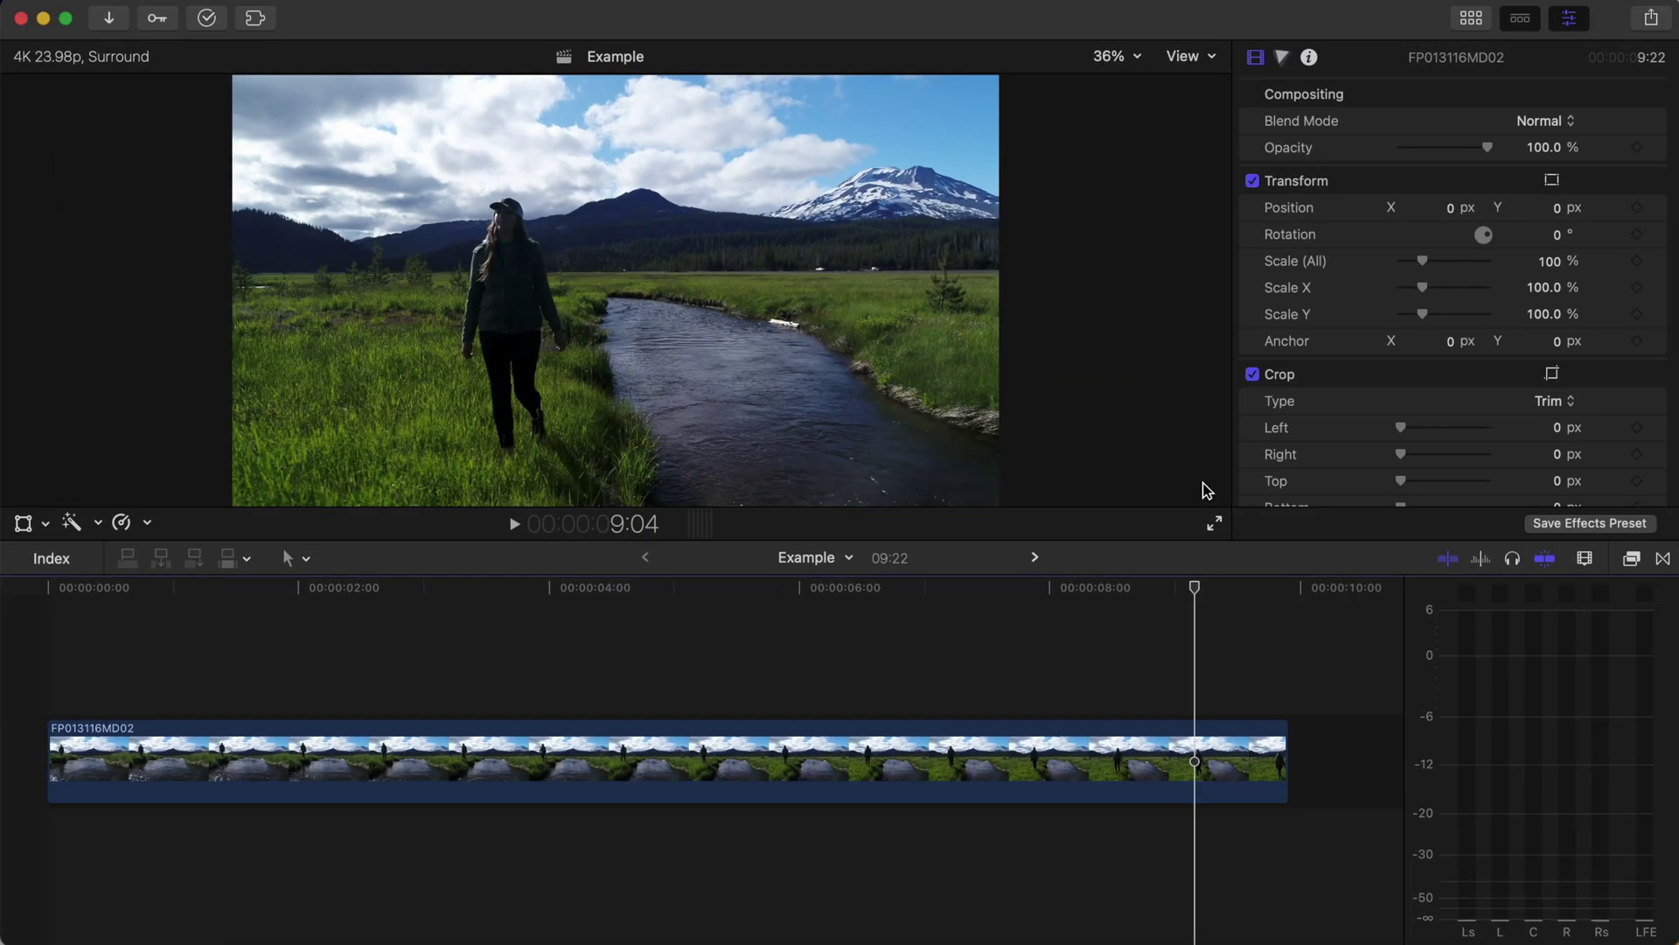
Place the Water Trickle 2 sound from the Browser beneath the river video.
key("ctrl+super+1")
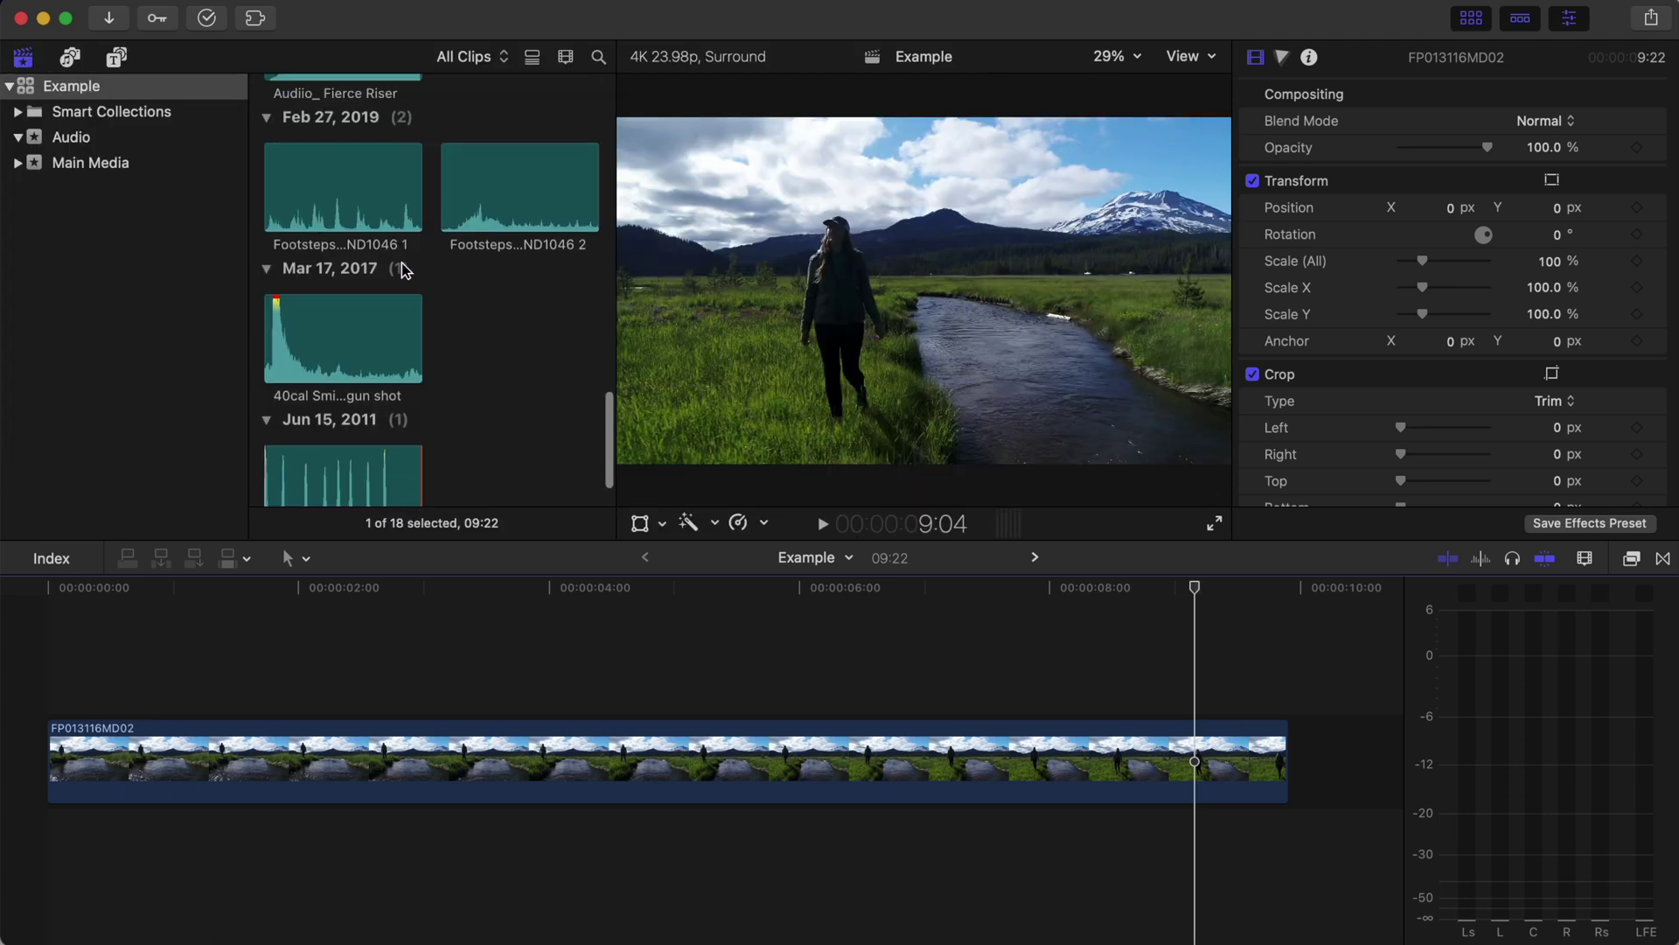
scroll(341, 329, "up", 10)
scroll(393, 289, "up", 10)
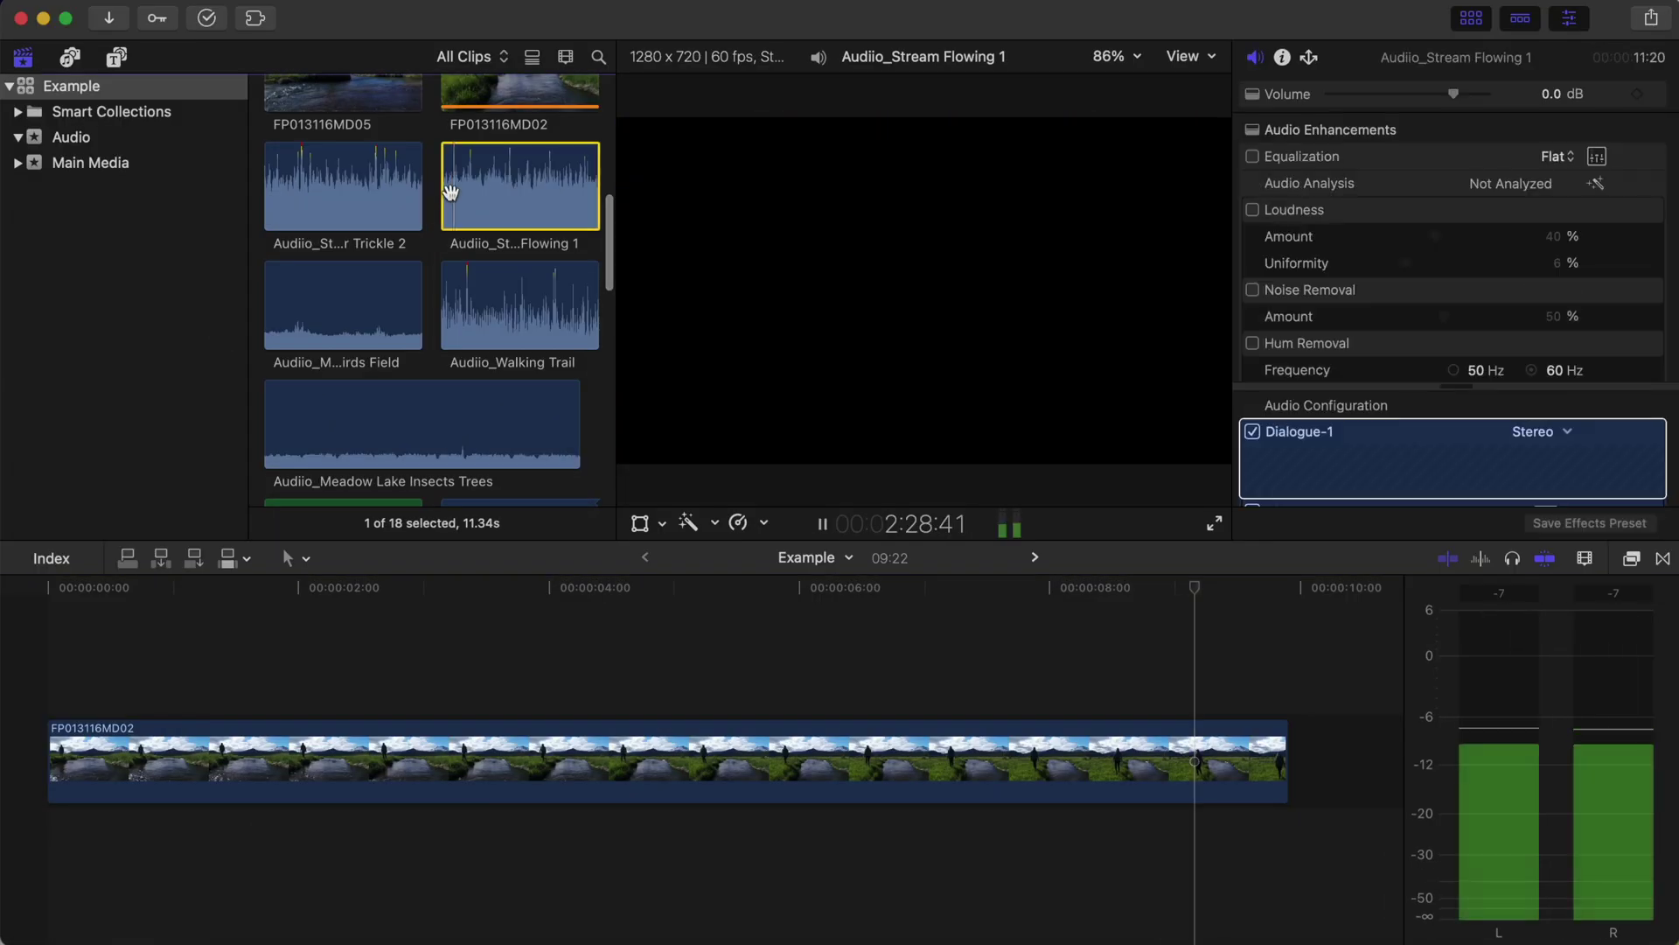
left_click(336, 184)
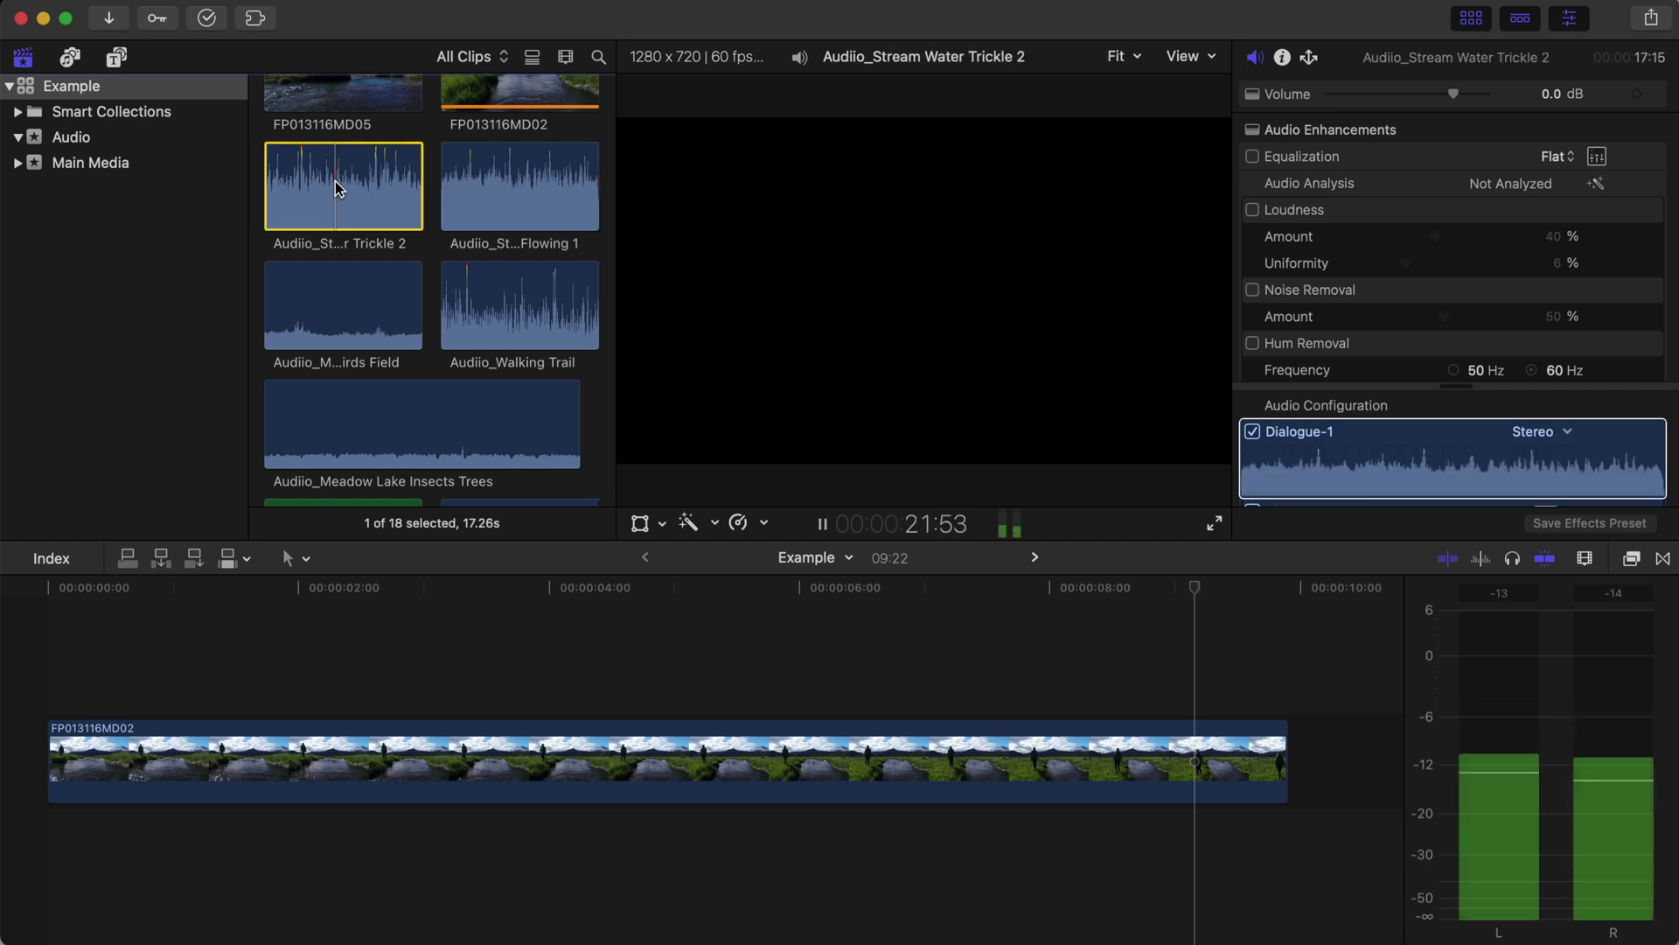
key("space")
left_click_drag(325, 197, 225, 843)
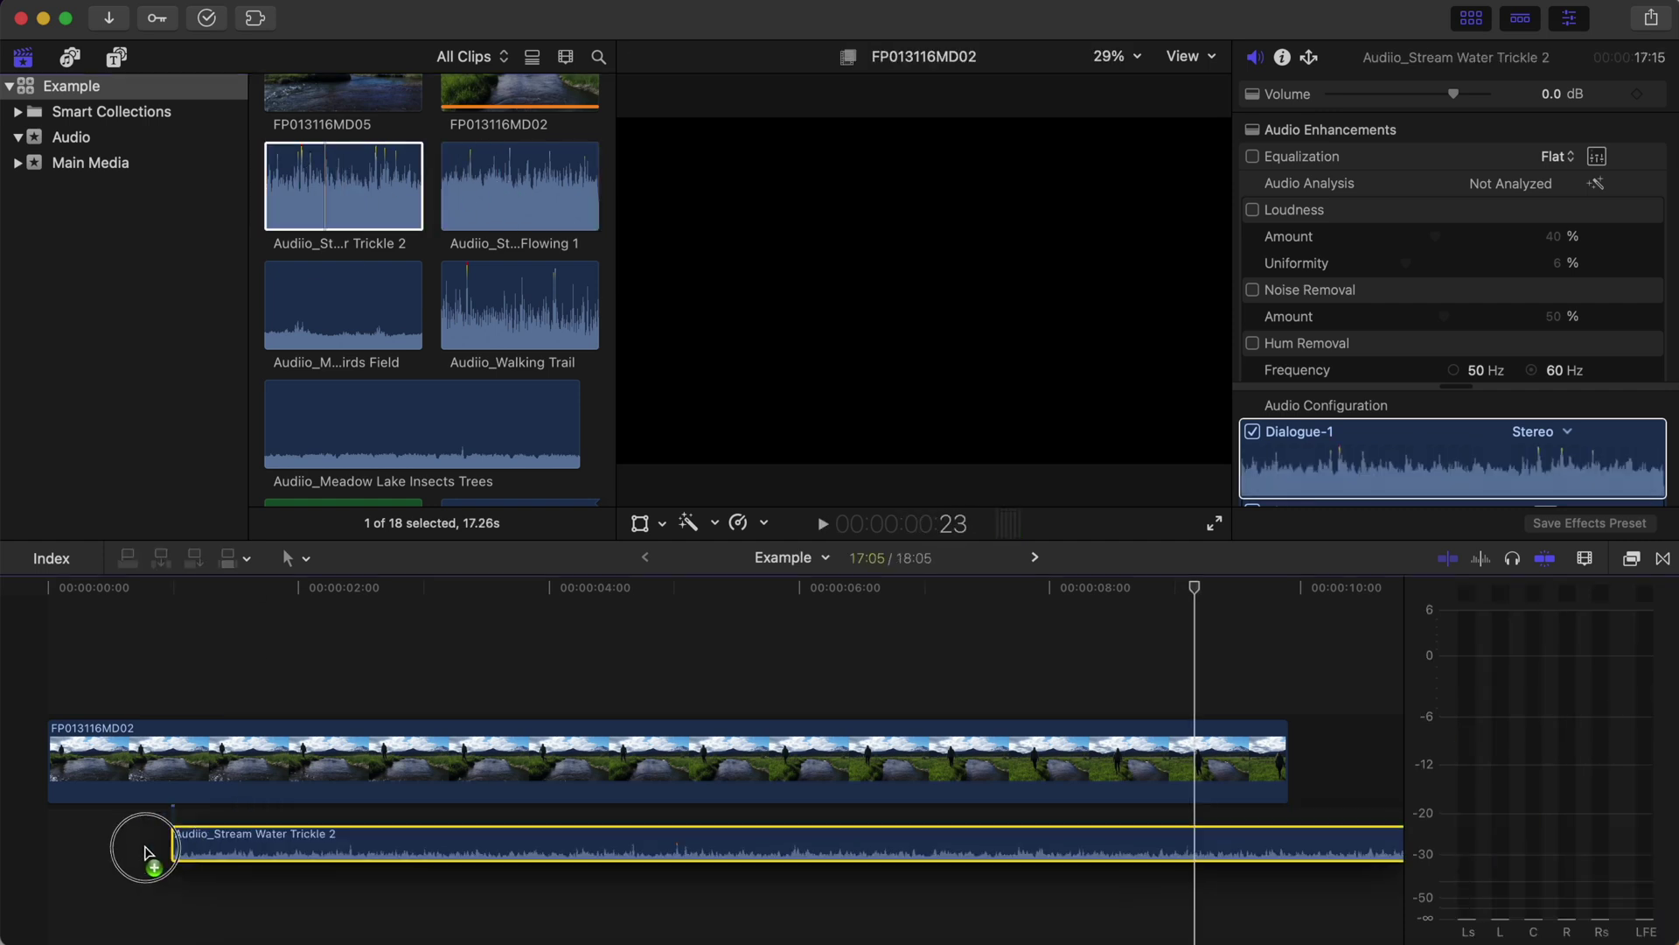
Add Stream Flowing 1 below it and trim both audio clips to end at 9:22.
left_click(519, 182)
left_click_drag(518, 181, 225, 872)
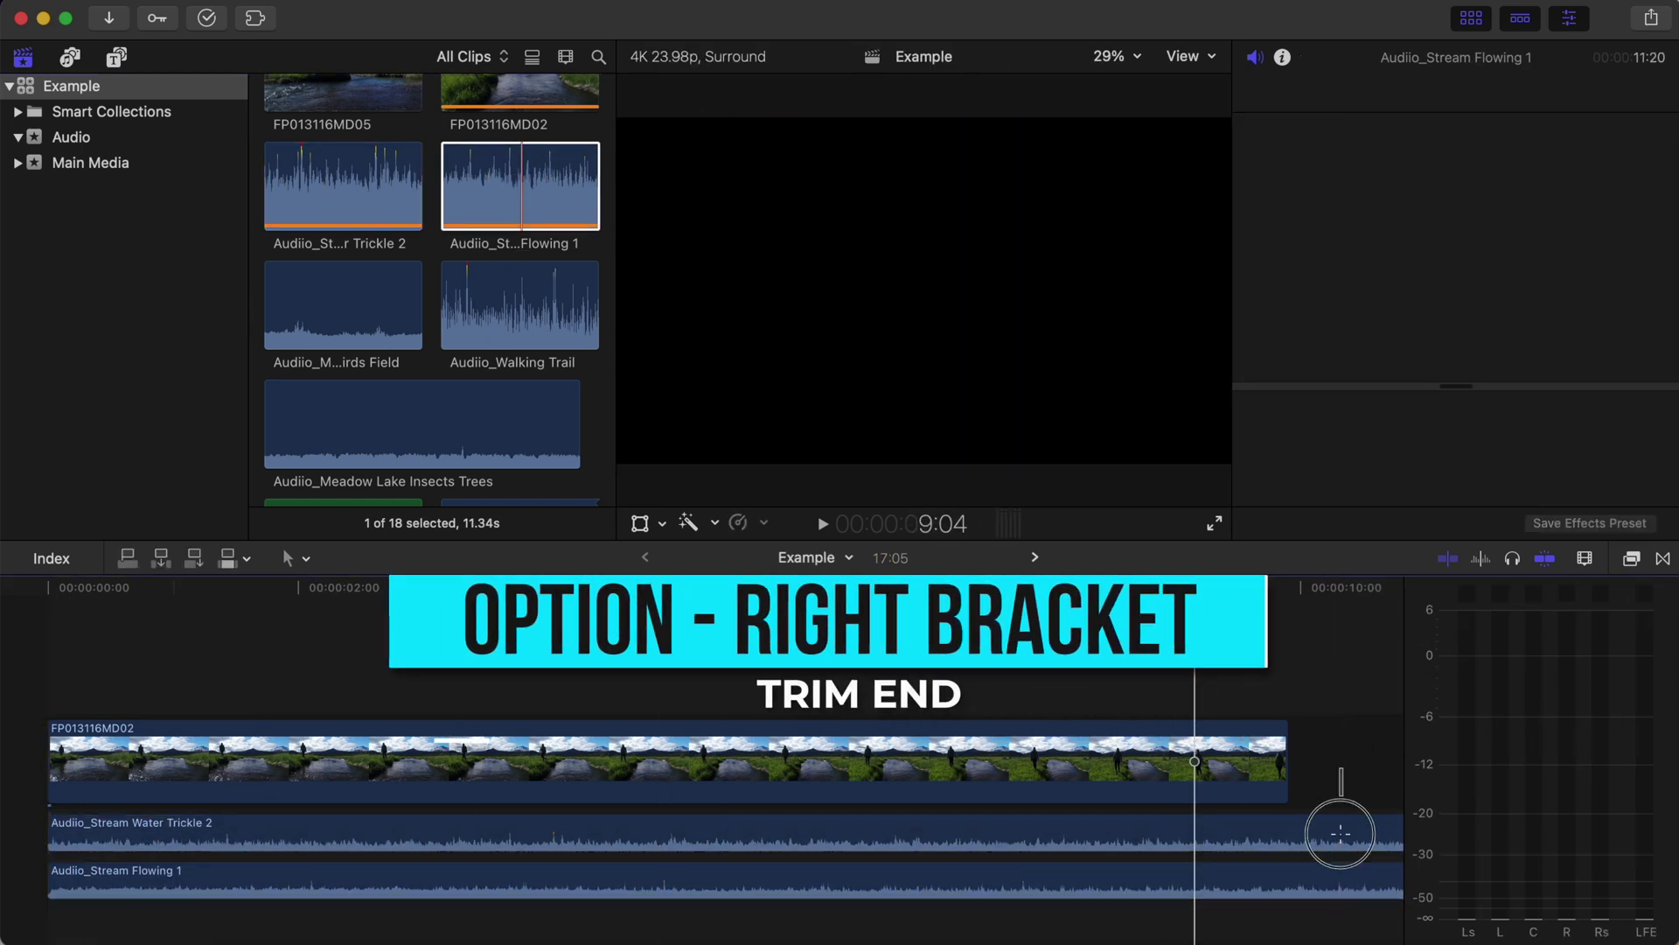
left_click(1293, 839, "super")
key("alt+bracketright")
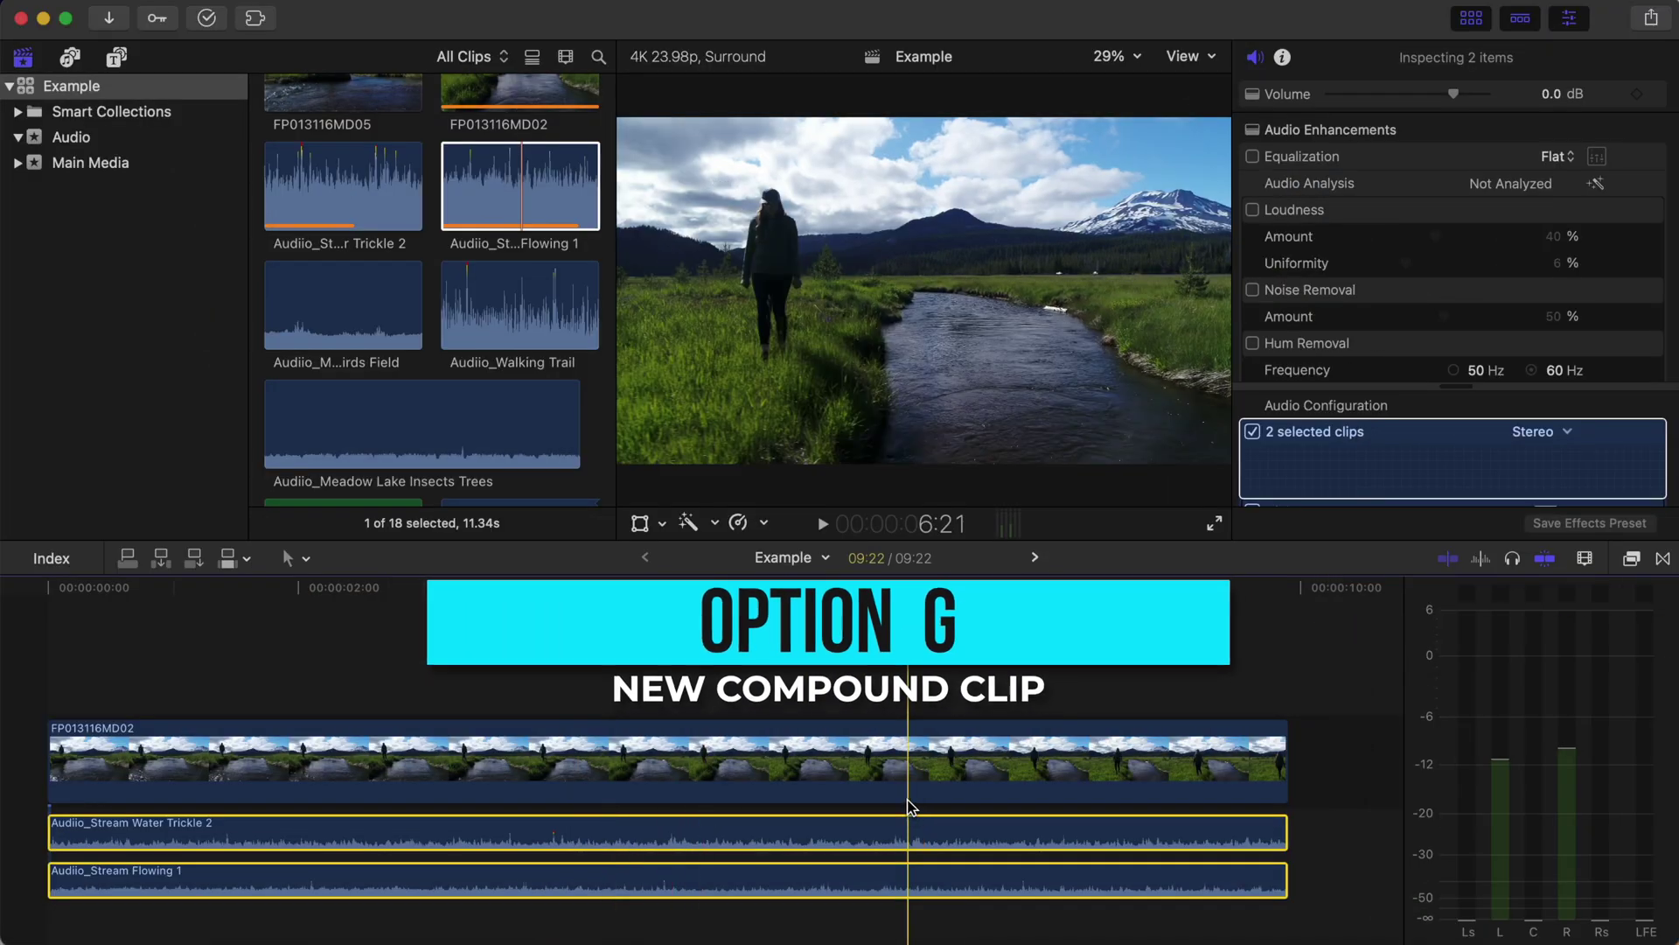
Group the two stream clips with Option-G into a compound clip named Ambient River SFX.
key("alt+g")
type("Ambient River SFX")
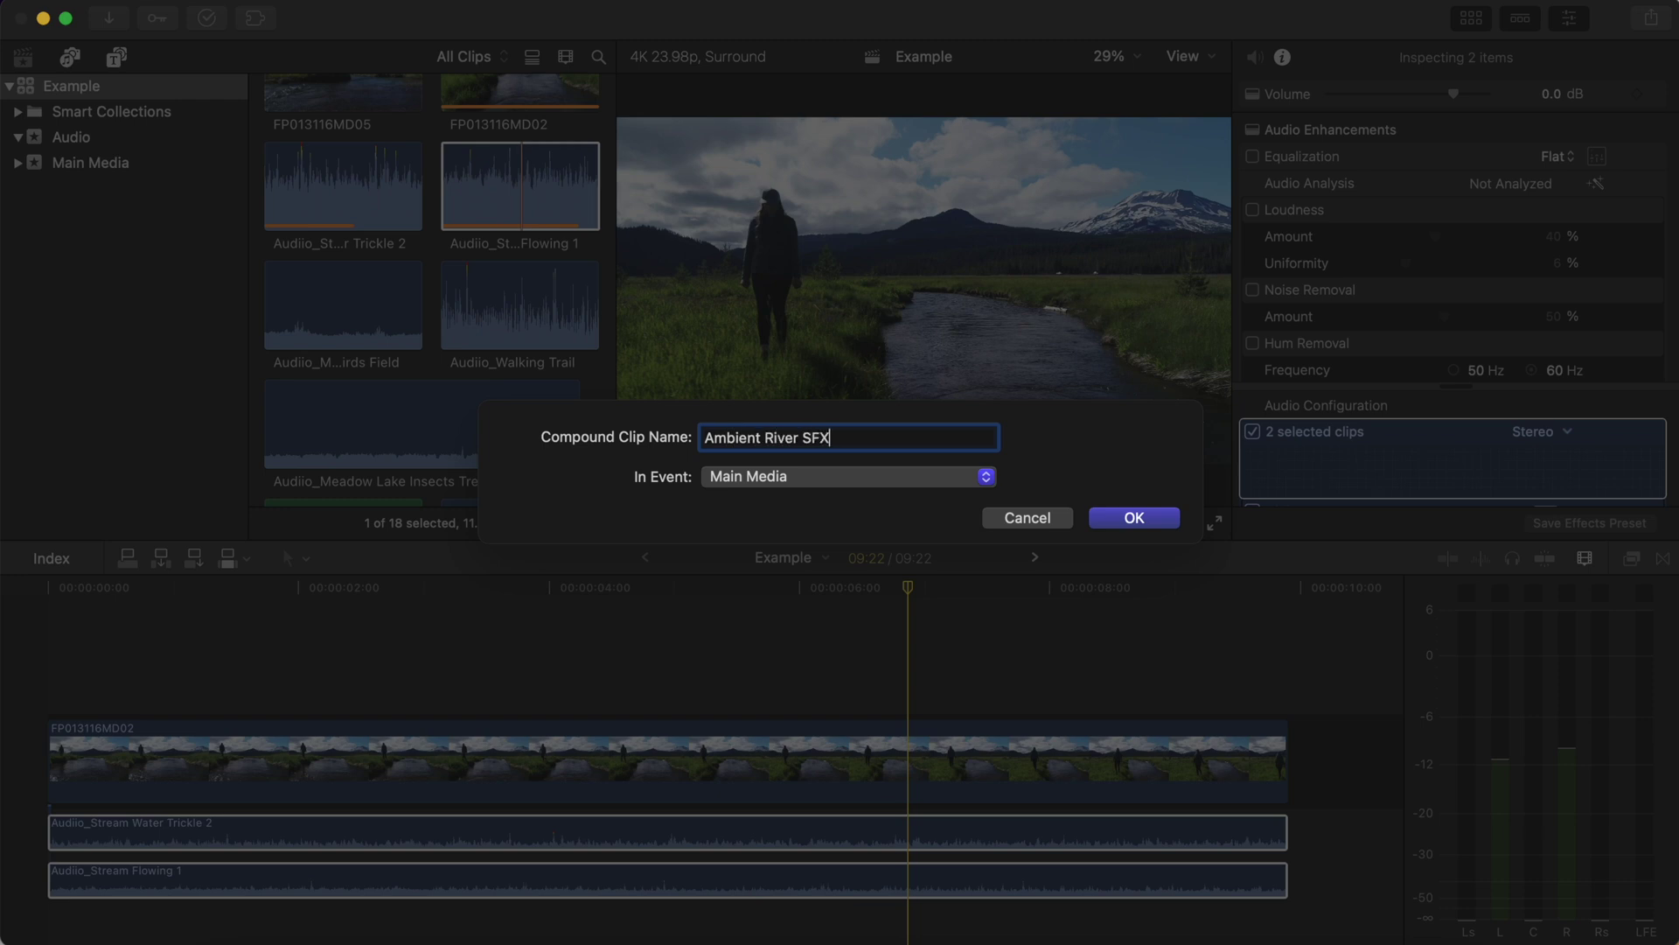
key("Return")
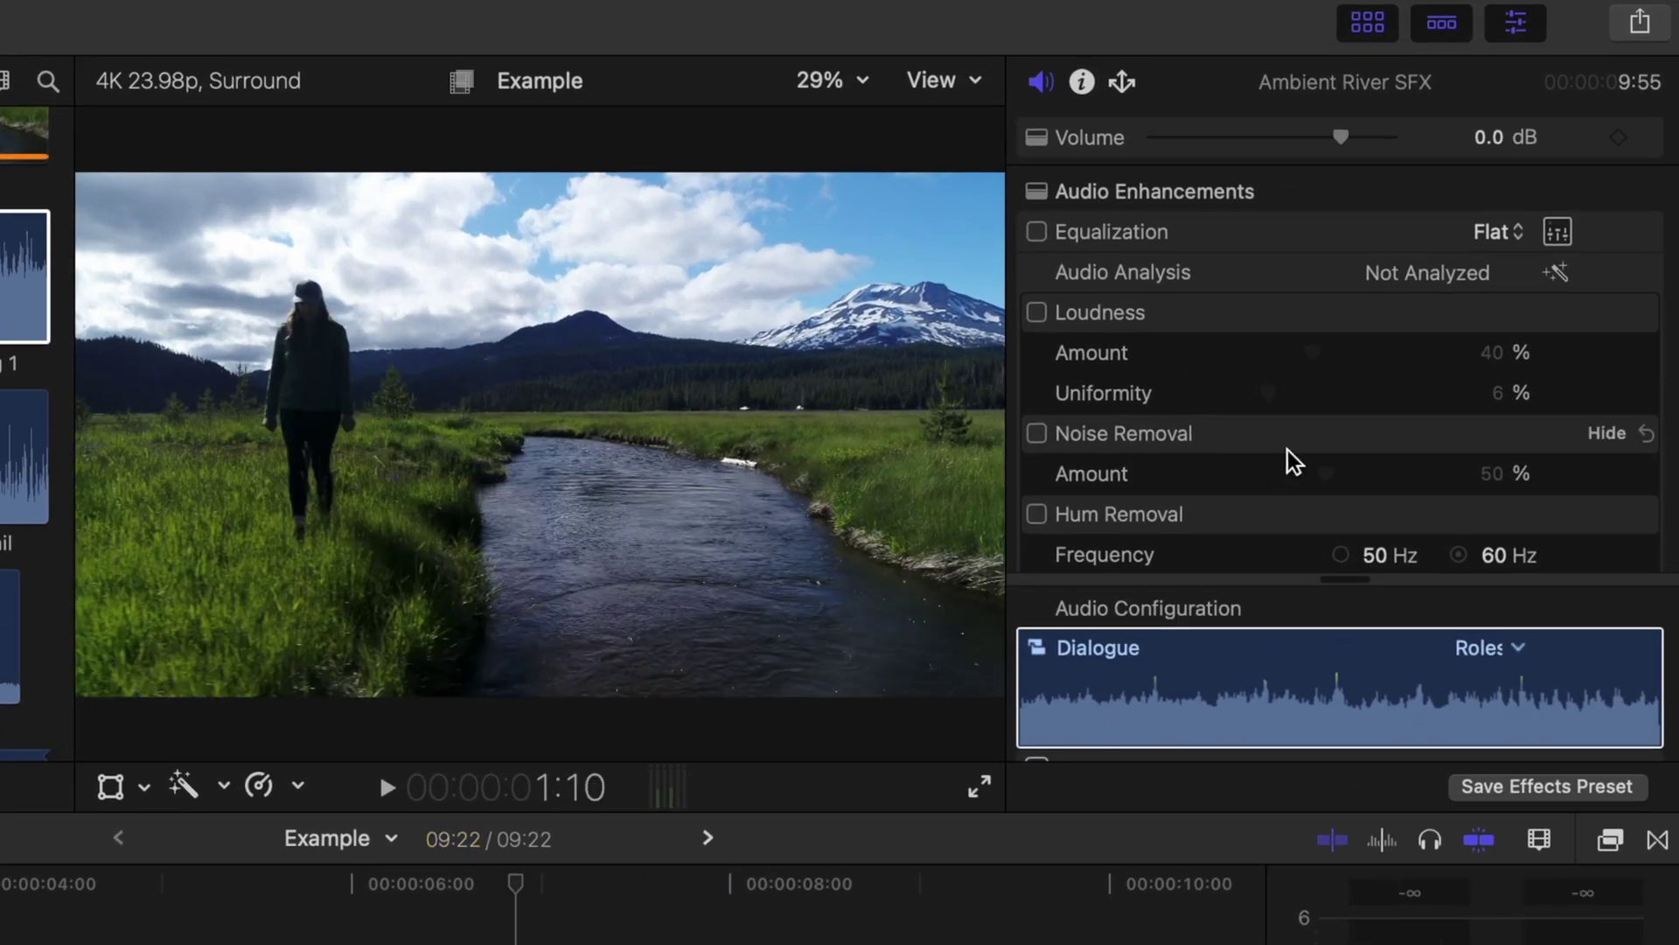
scroll(1286, 451, "down", 4)
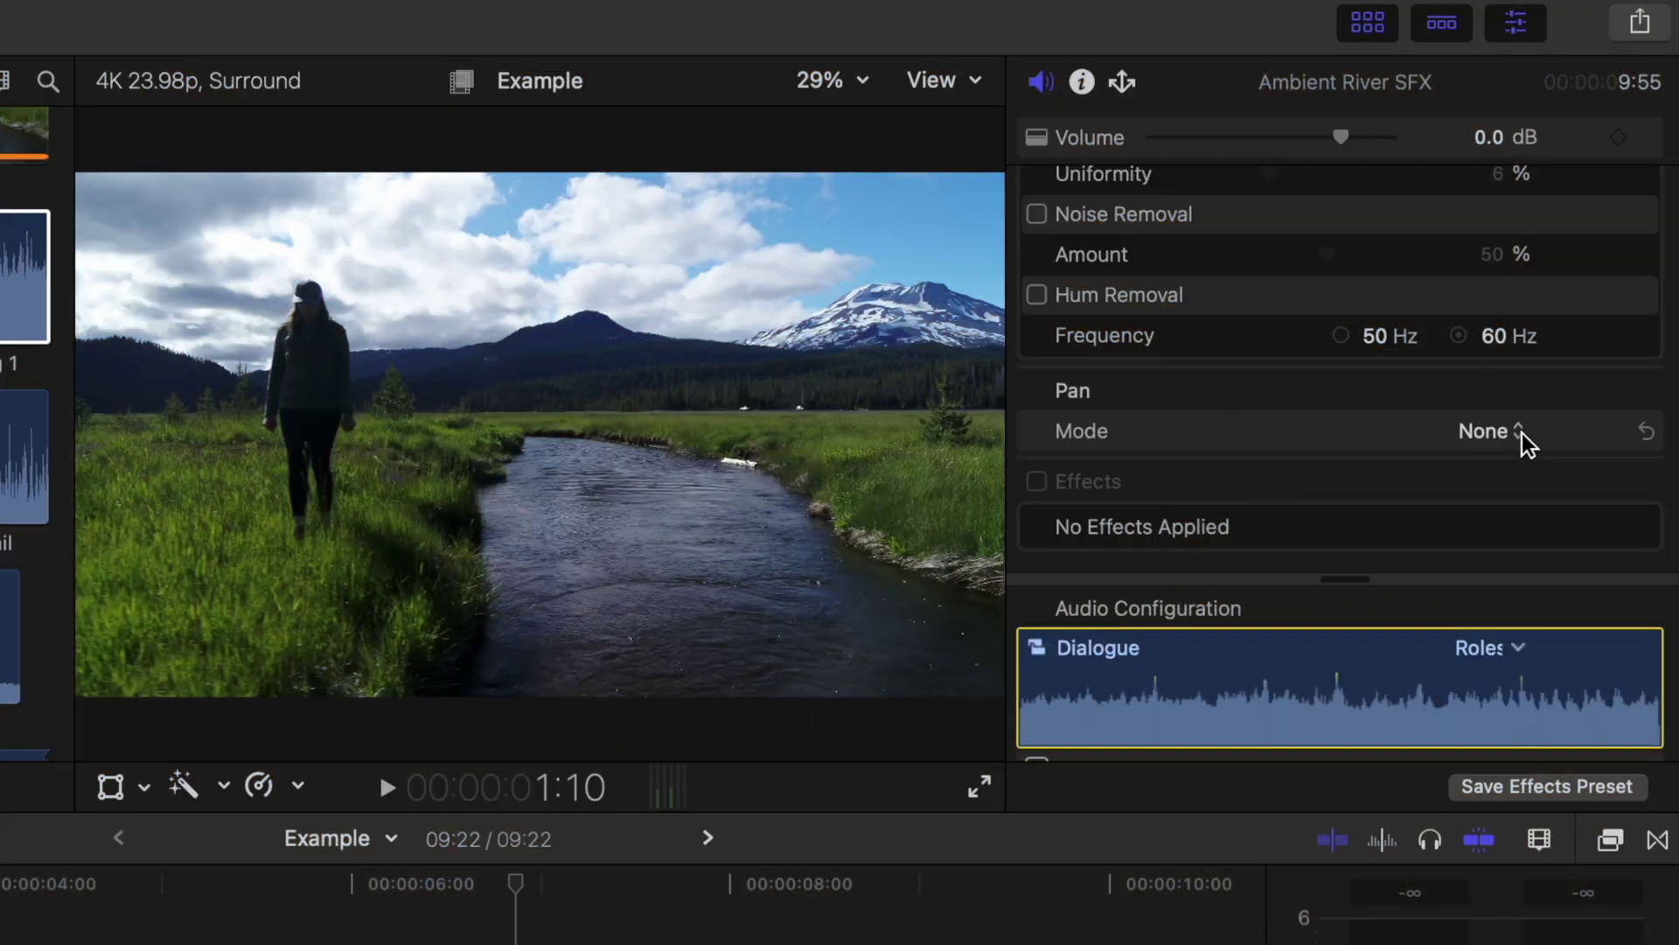
Choose Ambience in the Audio Inspector's Pan Mode popup for Ambient River SFX.
left_click(1522, 433)
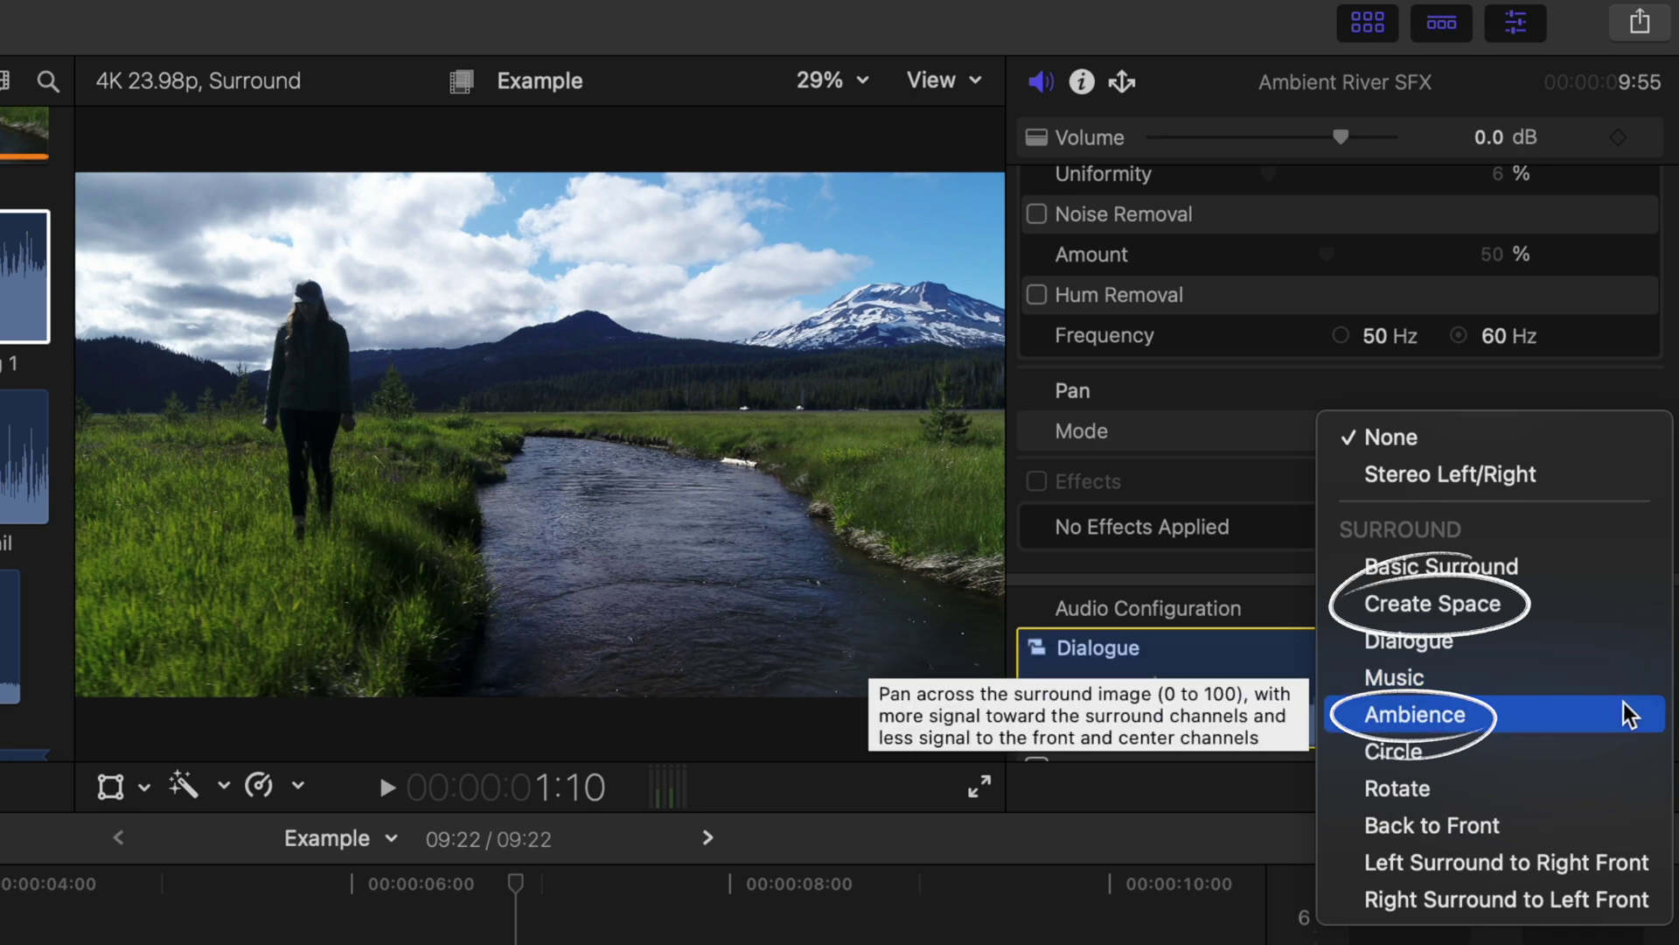
left_click(1628, 713)
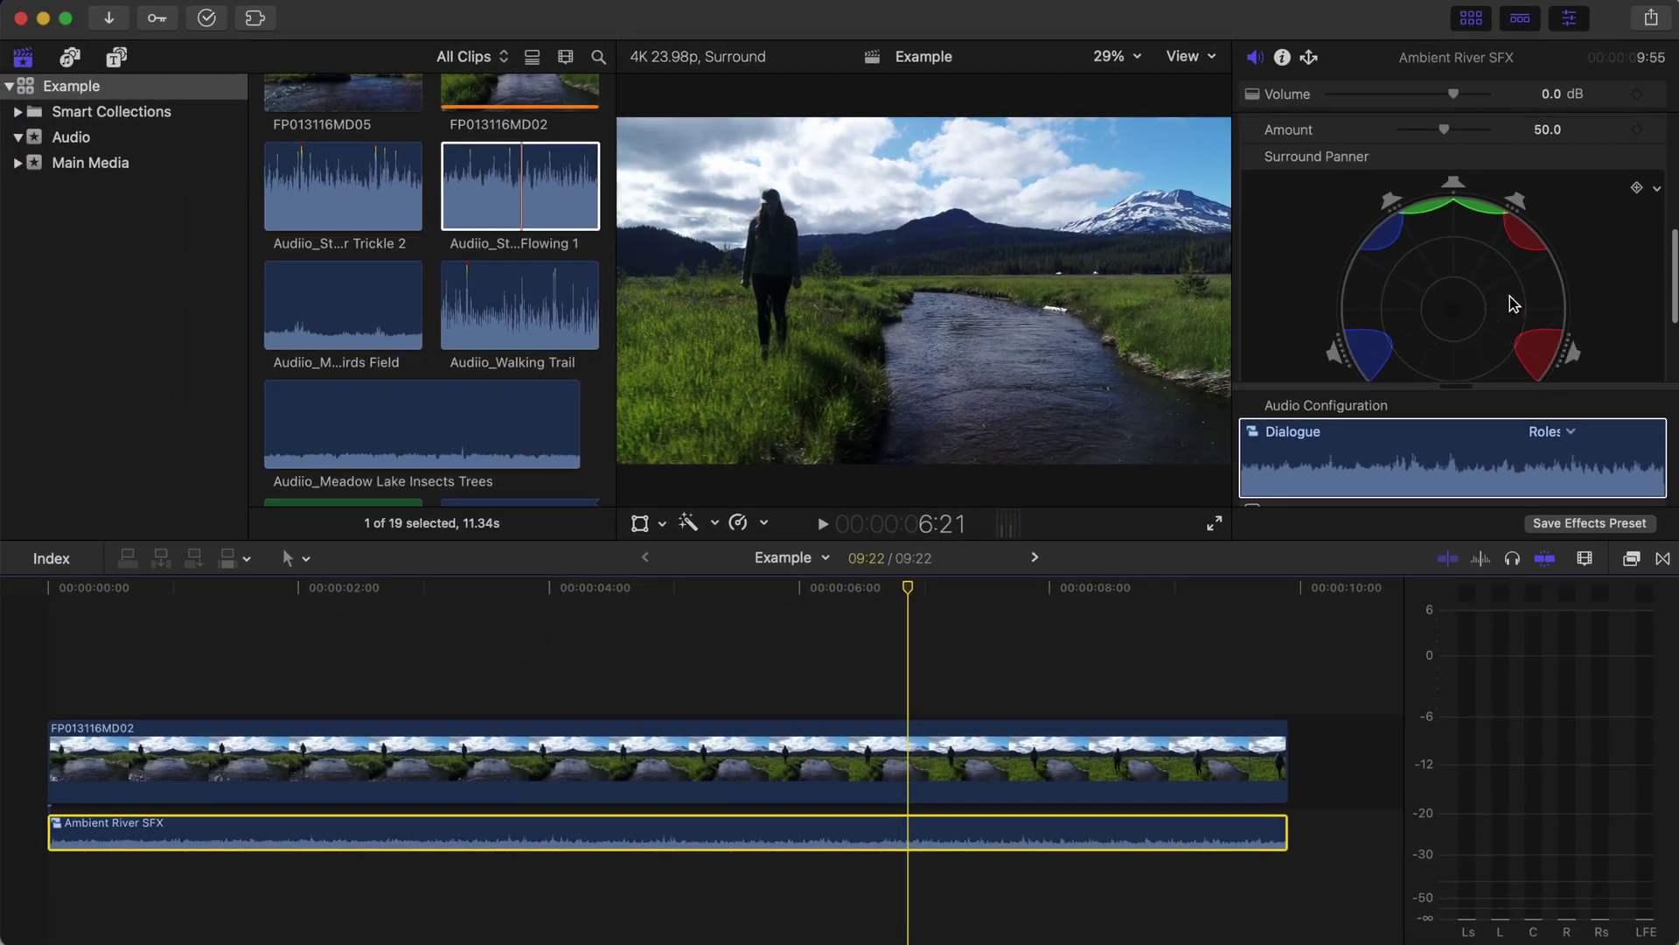
Reposition the Ambient River SFX surround panner puck and play the scene from the start.
key("space")
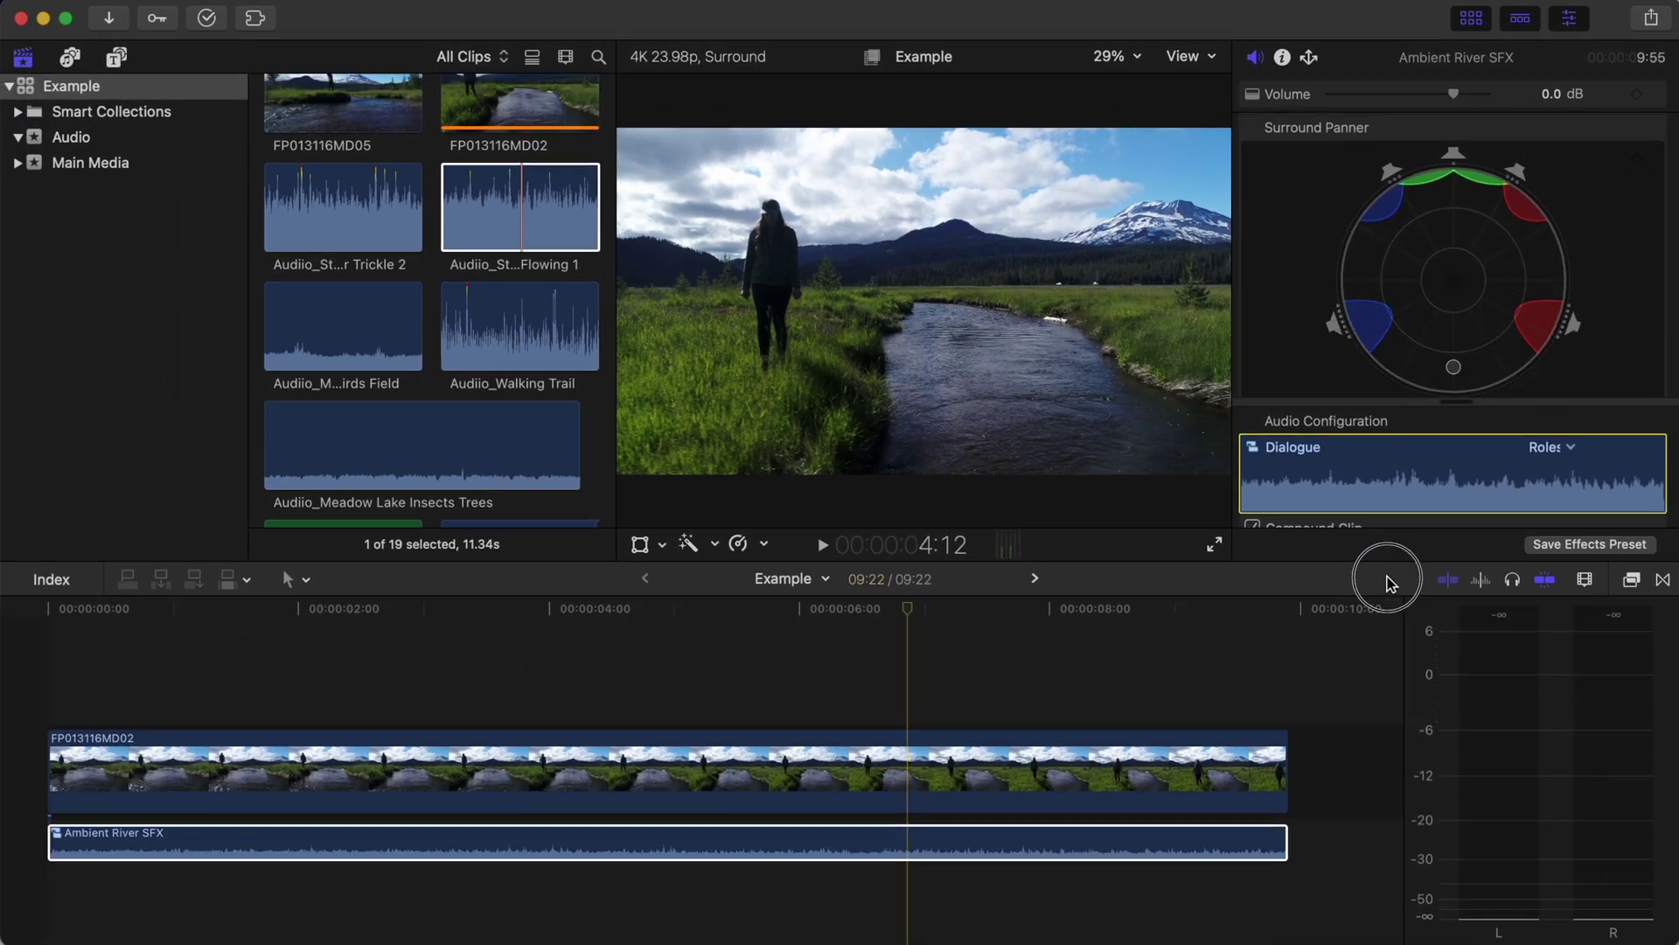
left_click_drag(1385, 544, 1389, 613)
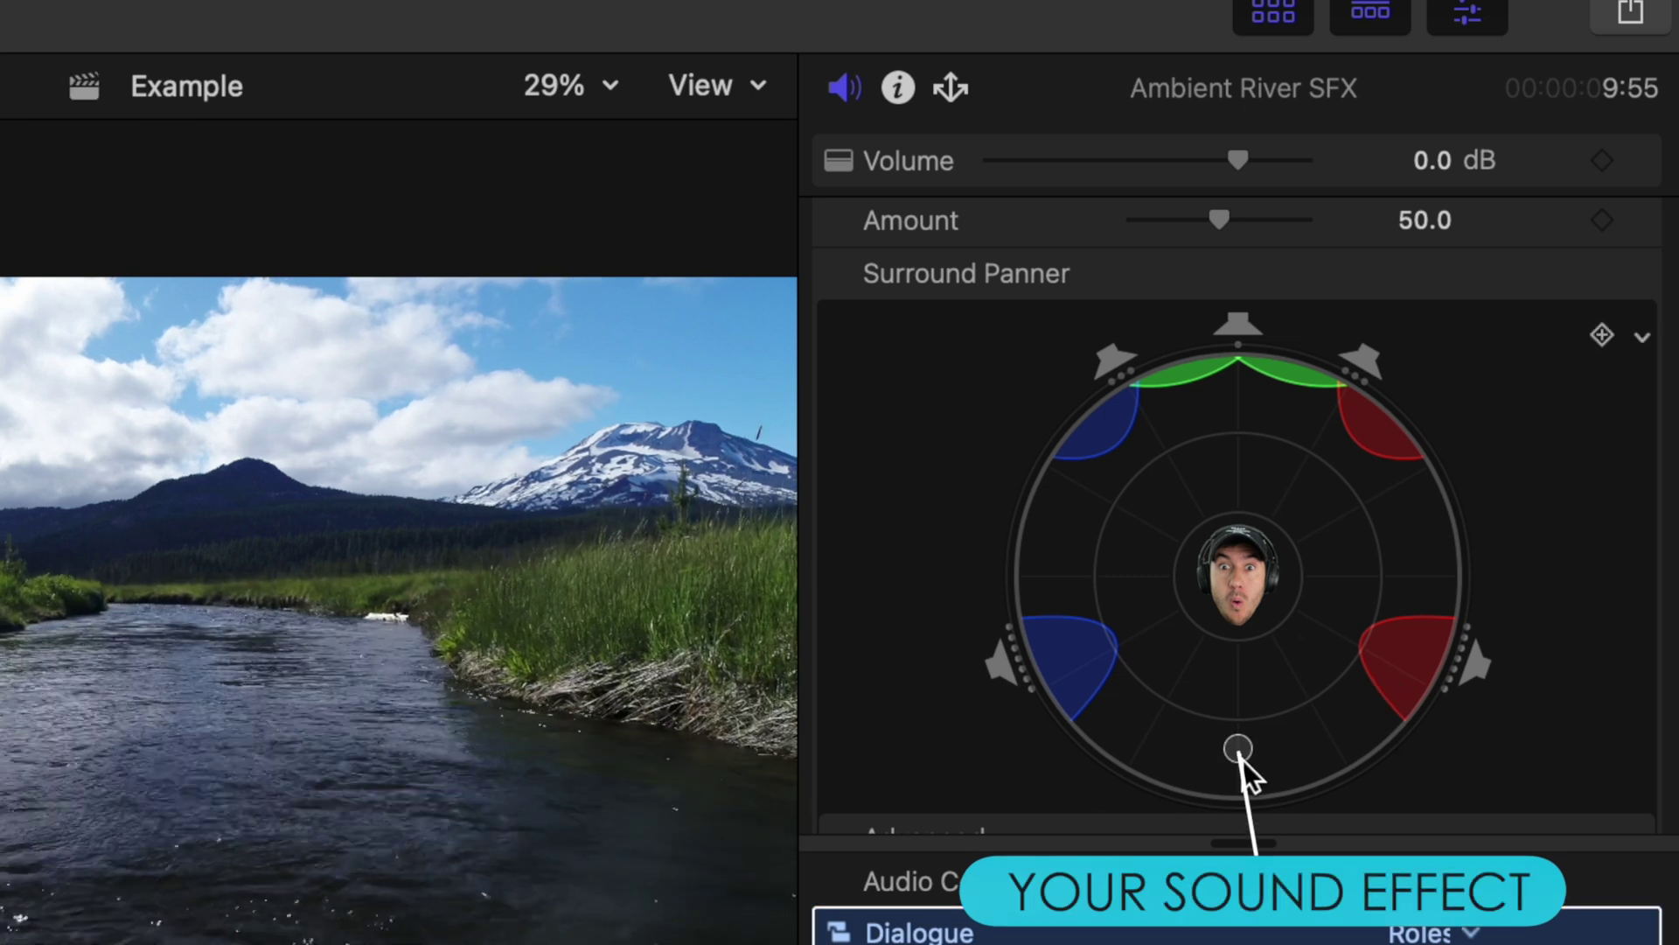
mouse_move(1244, 760)
left_mouse_down()
mouse_move(1154, 380)
mouse_move(1365, 398)
mouse_move(1091, 632)
mouse_move(1014, 777)
mouse_move(1217, 888)
mouse_move(1358, 840)
left_mouse_up()
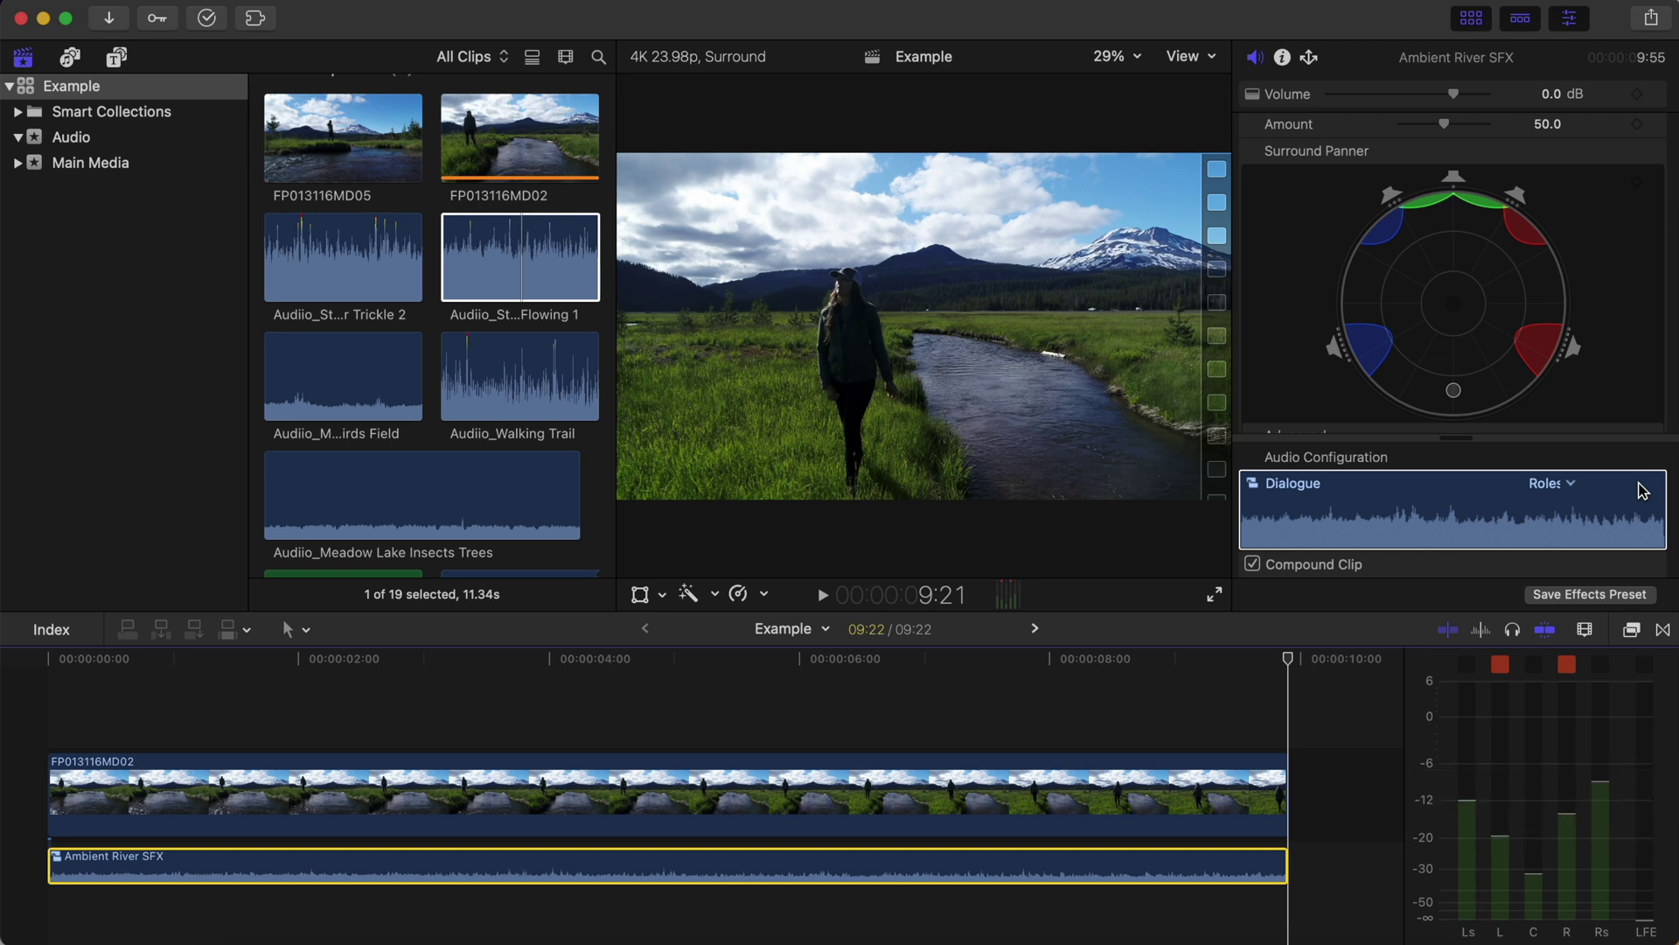
key("Home")
Centre the river sound's panner puck during playback, undo, and select the clip's end edge.
key("space")
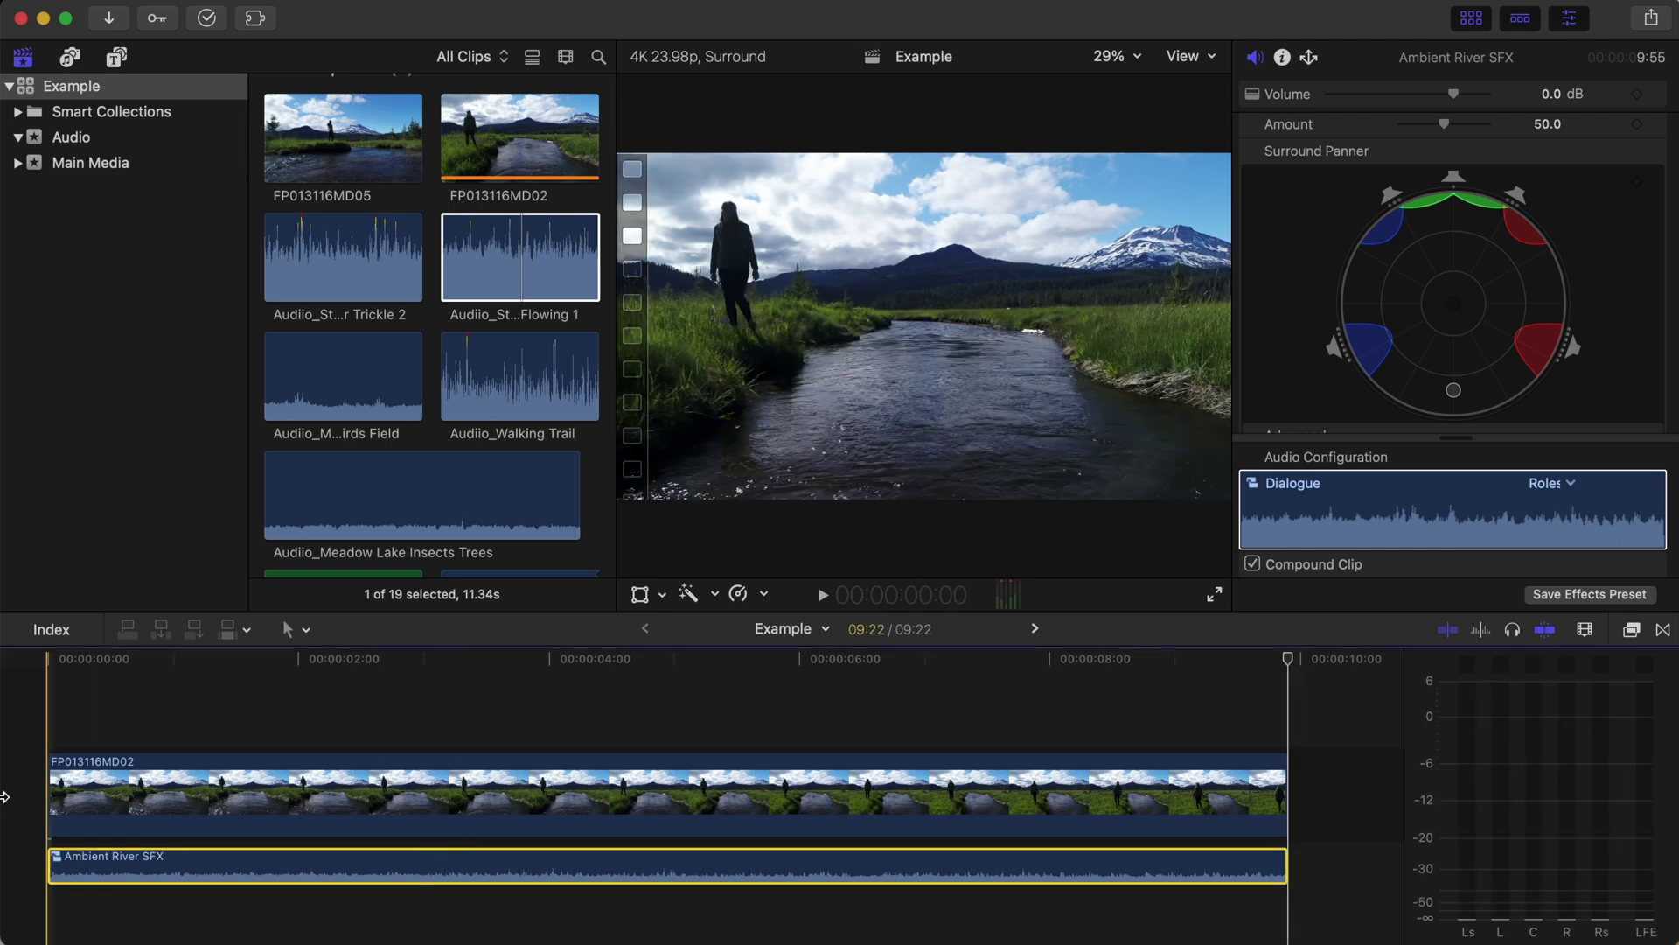
left_click_drag(1458, 390, 1454, 310)
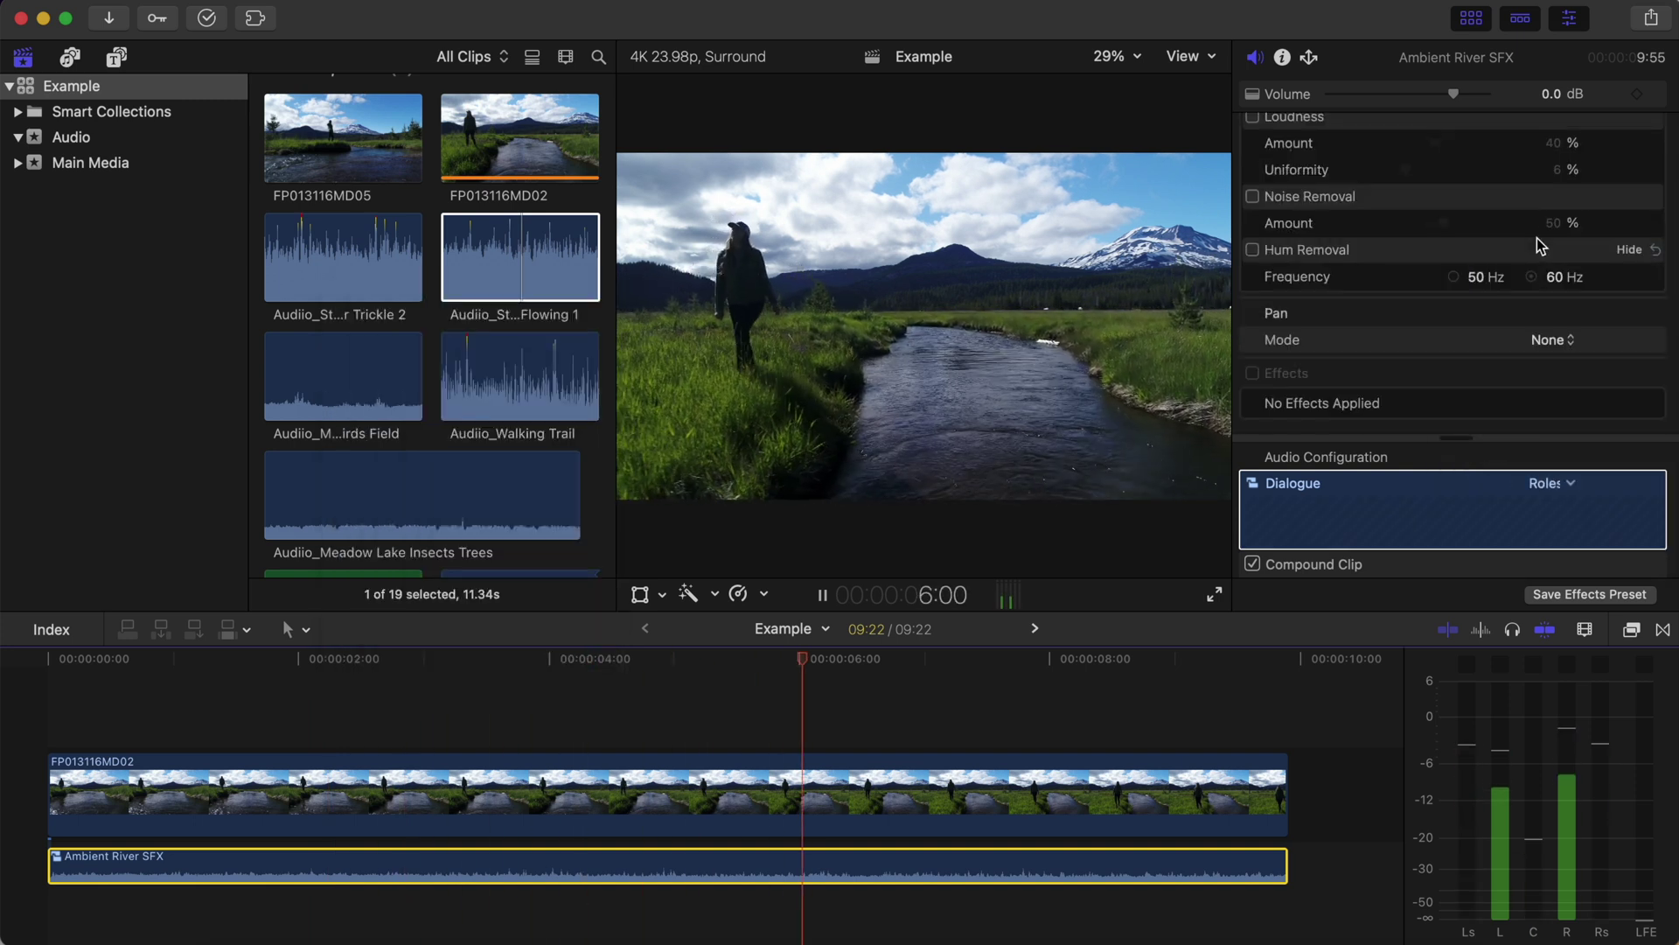
key("super+z")
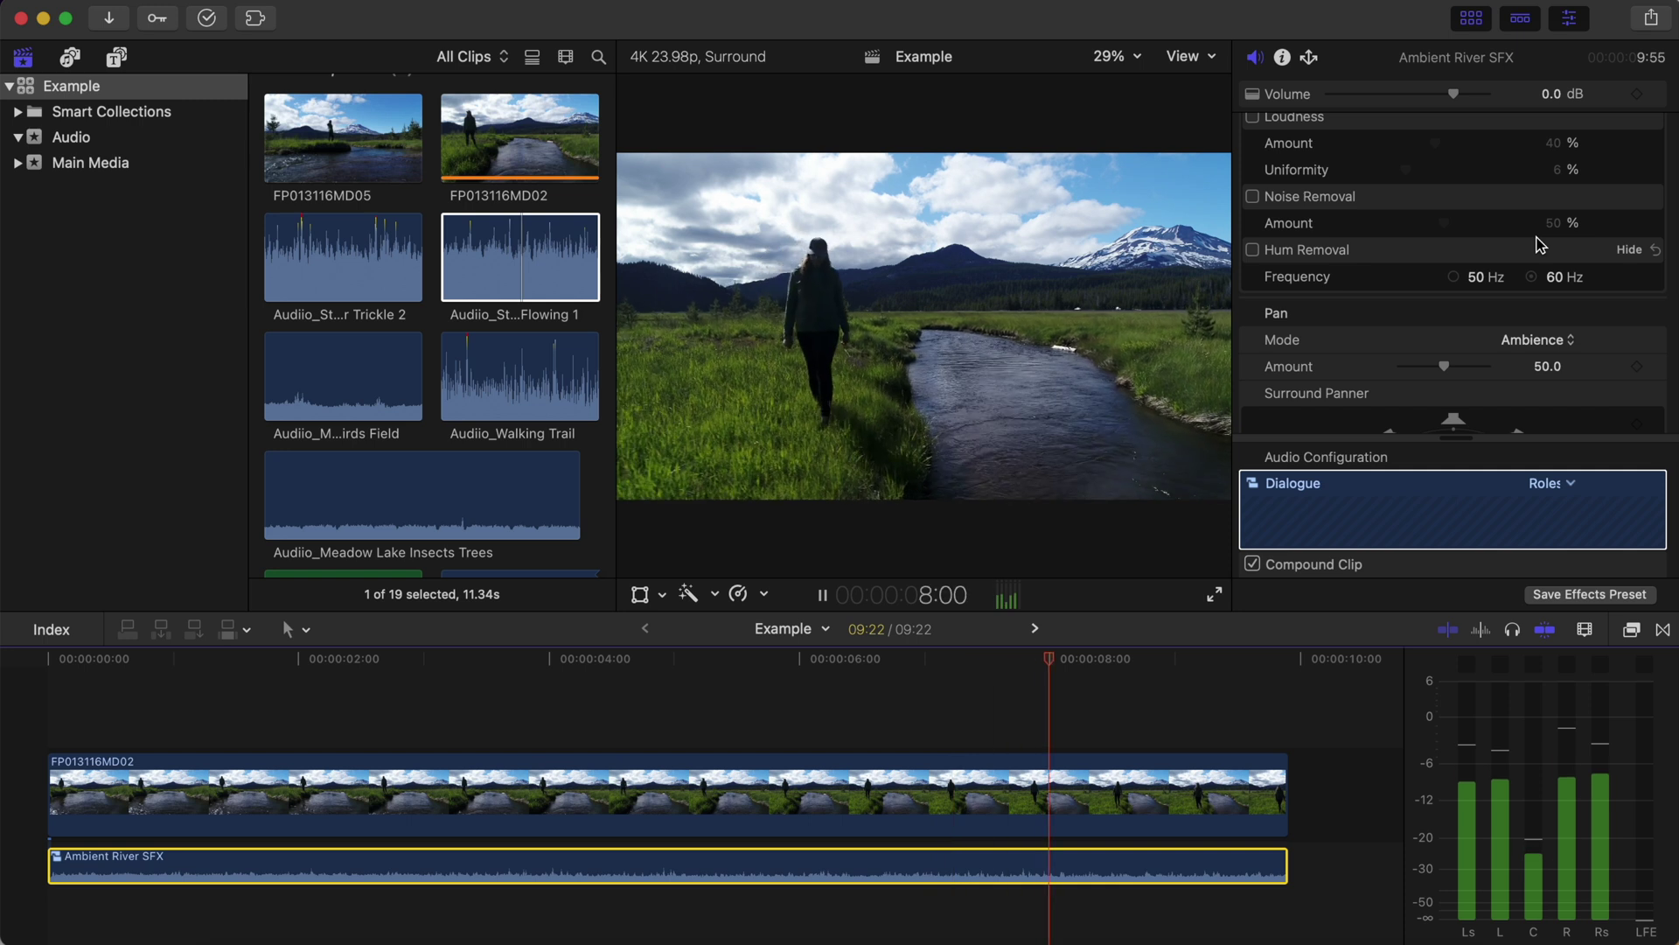
key("space")
scroll(1537, 245, "down", 5)
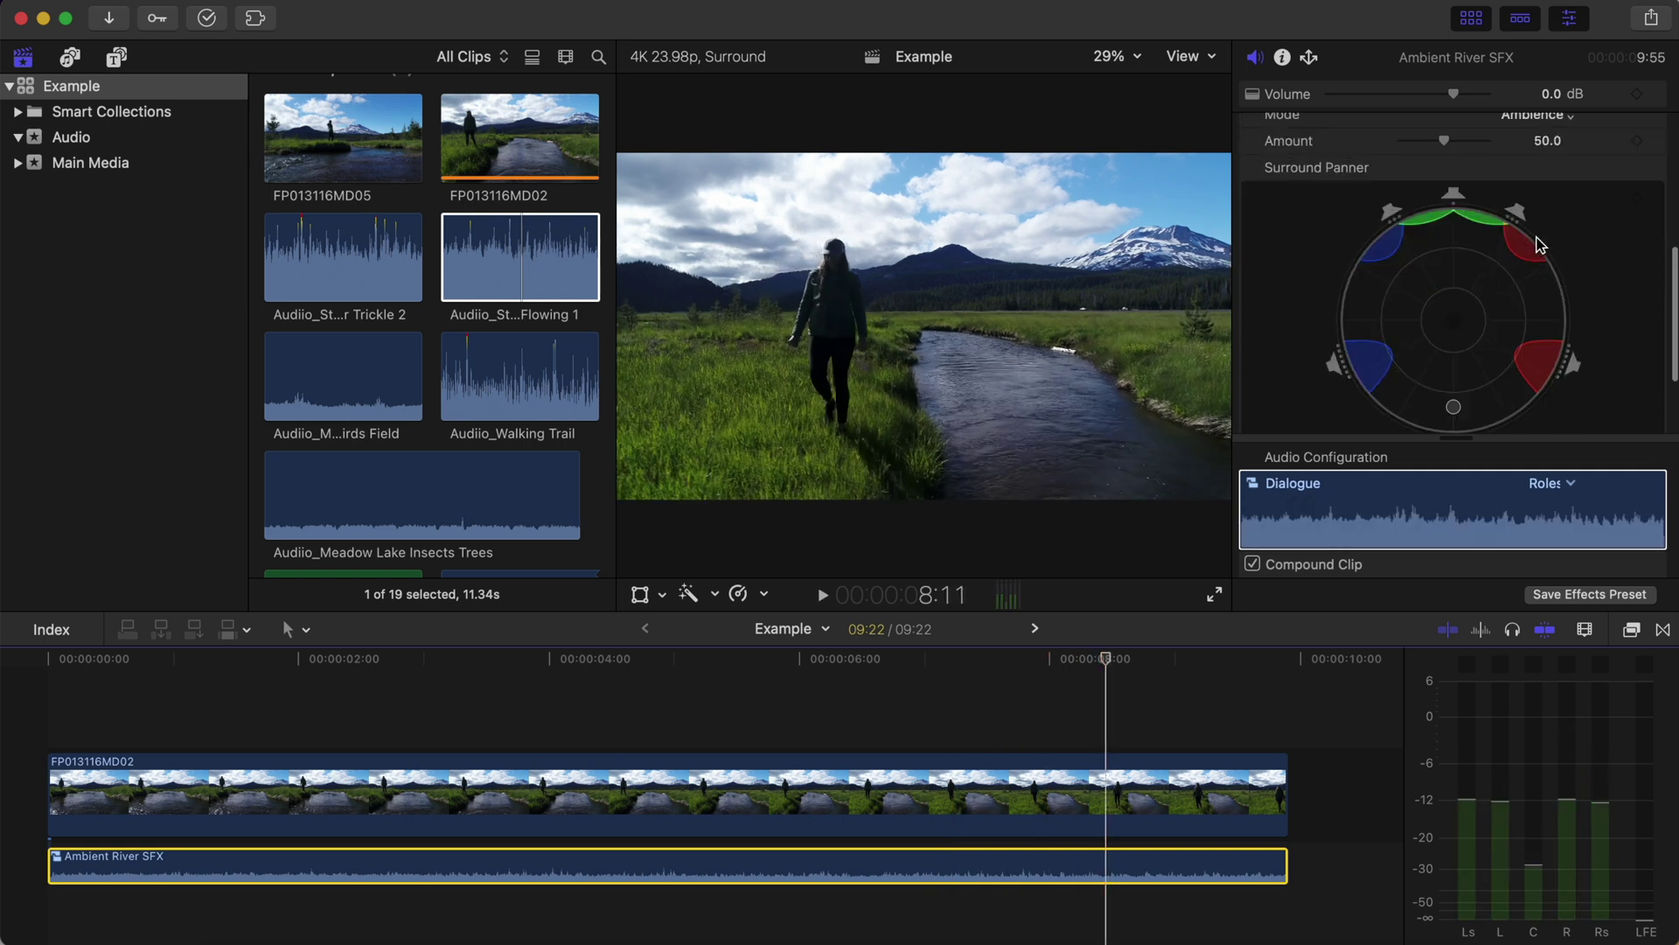
scroll(1538, 245, "down", 2)
left_click(1284, 827)
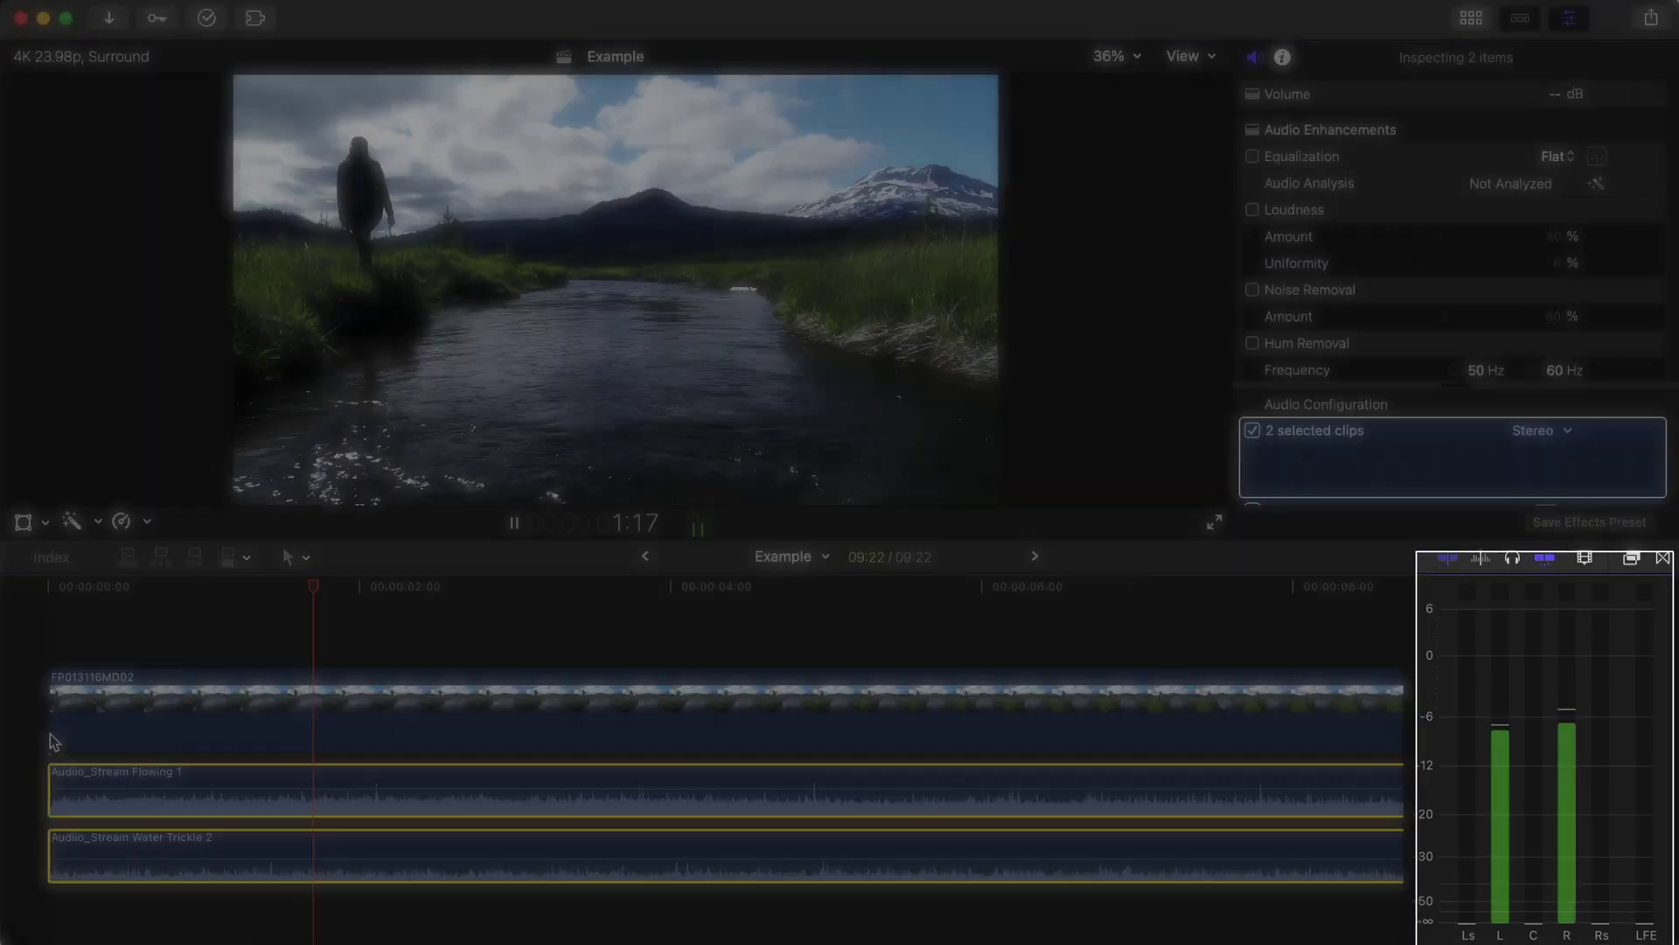
scroll(1593, 252, "down", 3)
scroll(1595, 251, "down", 2)
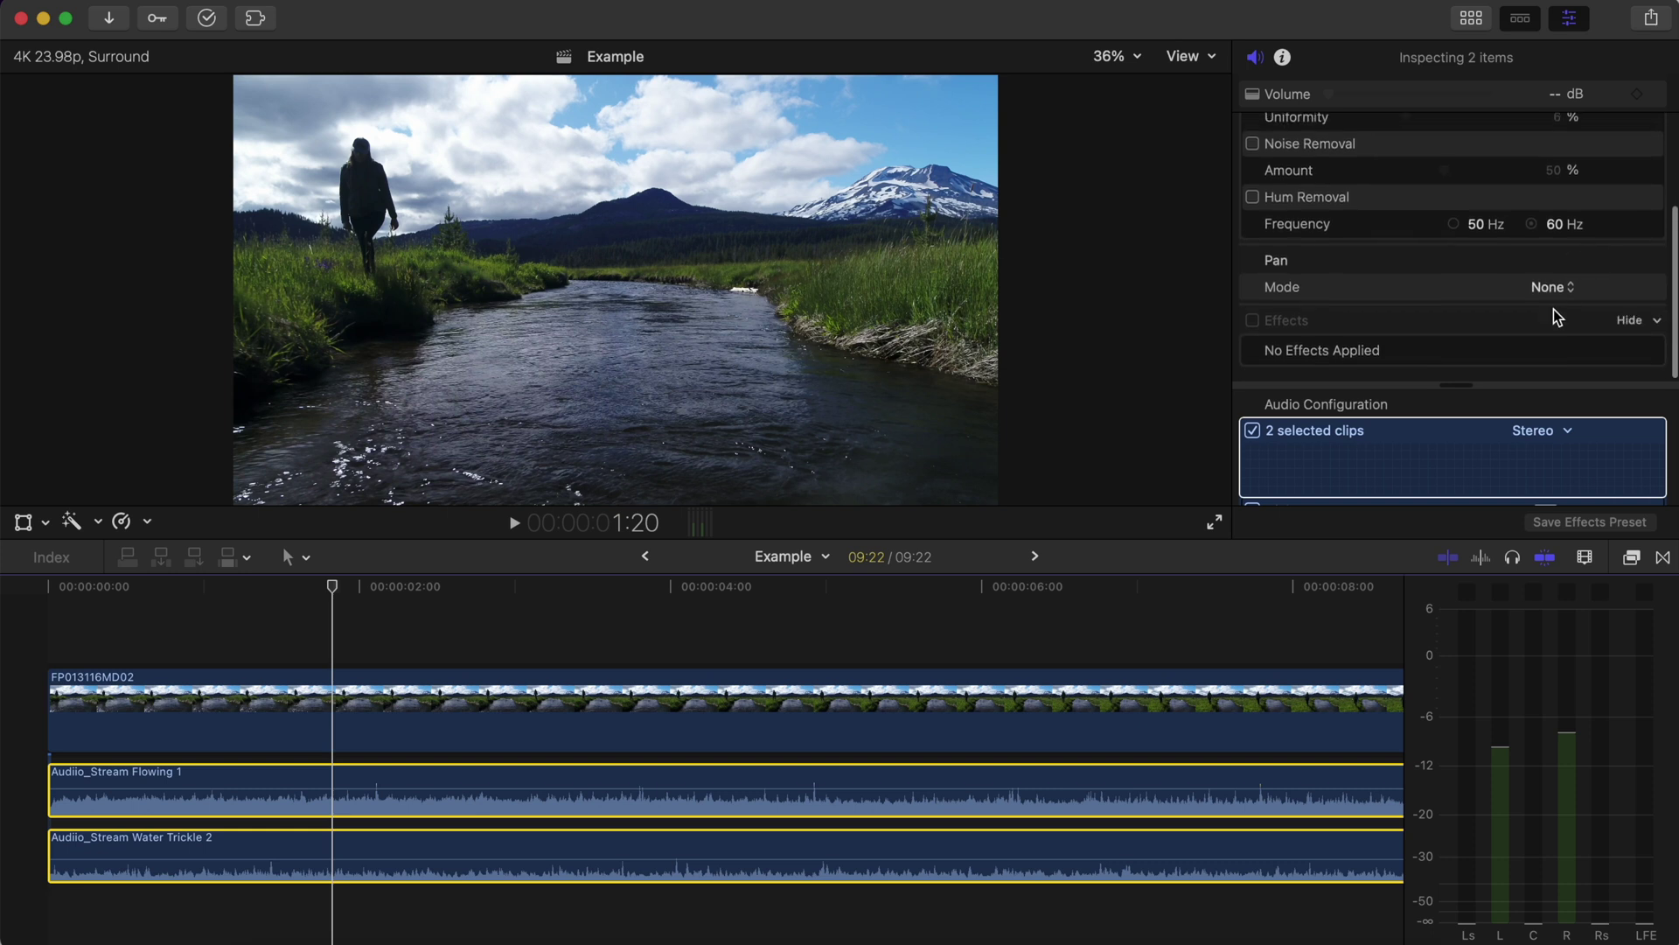
Set both stream clips to the Ambience pan mode and play them from the start.
left_click(1555, 286)
left_click(1502, 474)
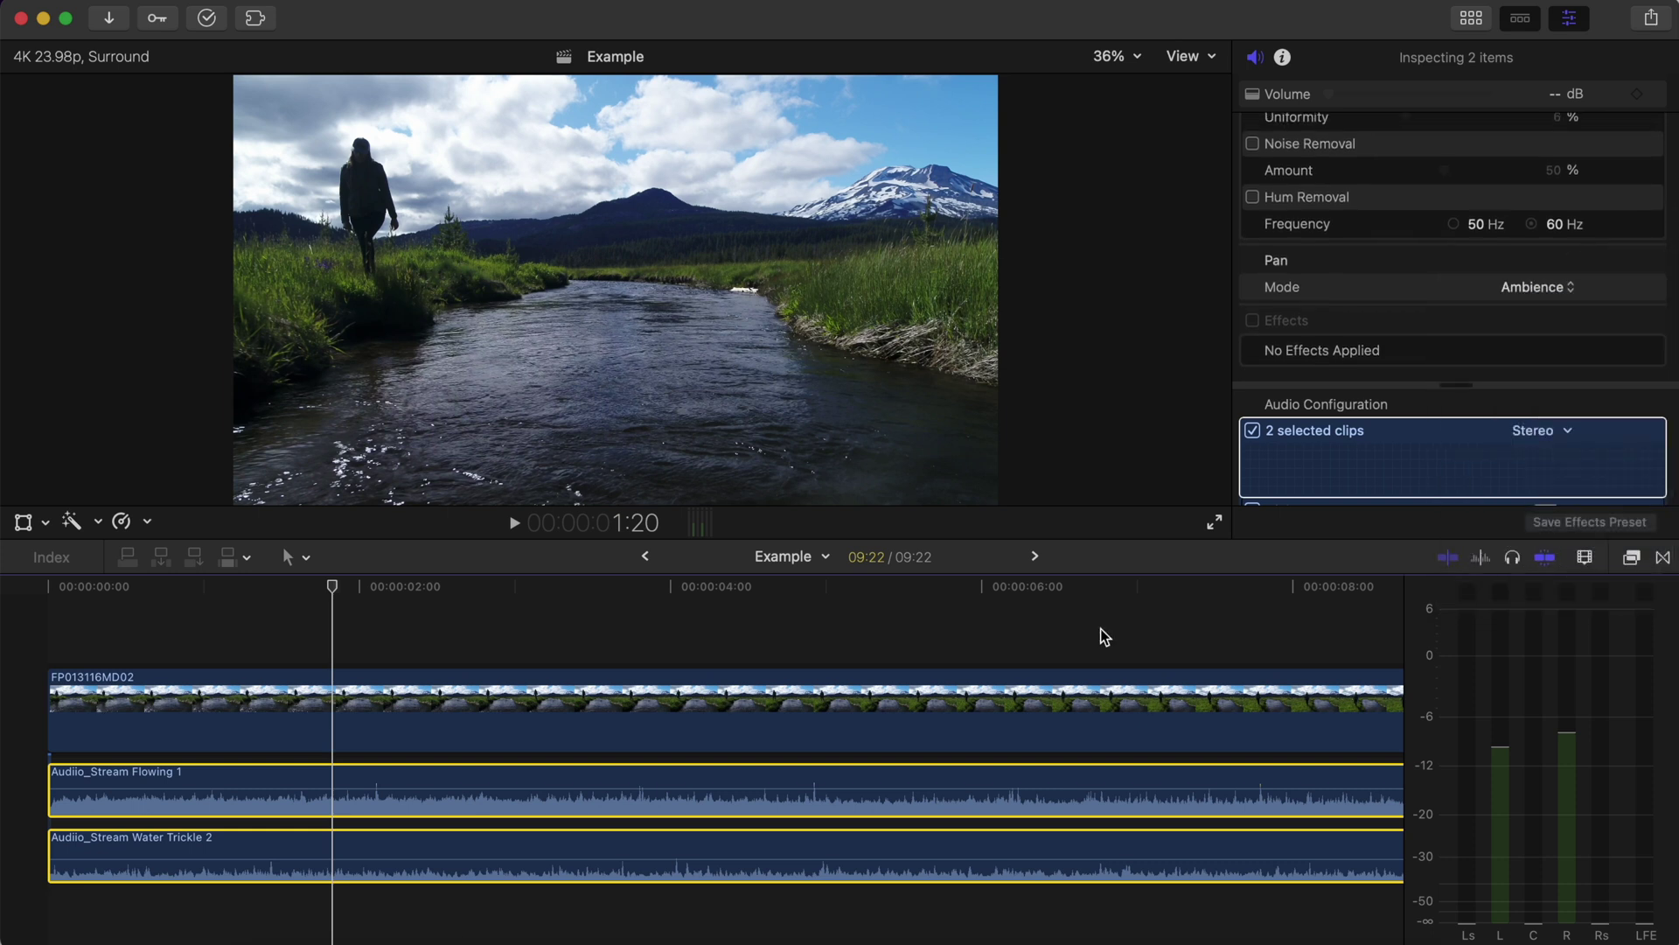
key("Home")
key("space")
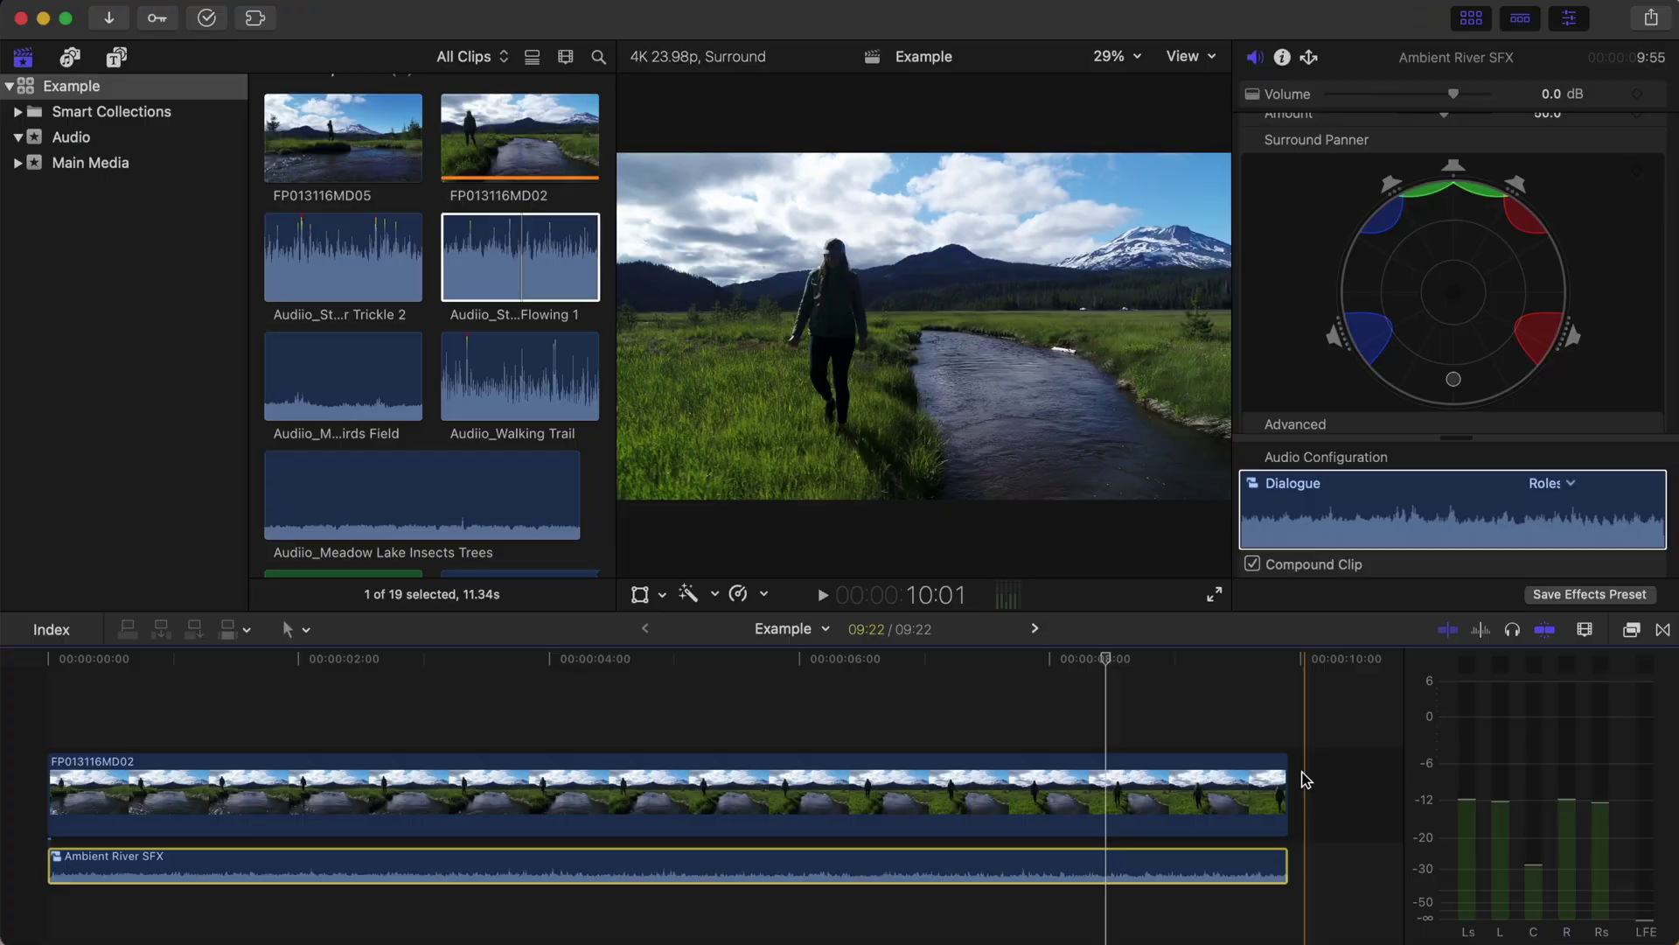
Adjust the river clip's fade-out and fade shape, then play the sequence ending.
left_click_drag(1285, 794, 1279, 796)
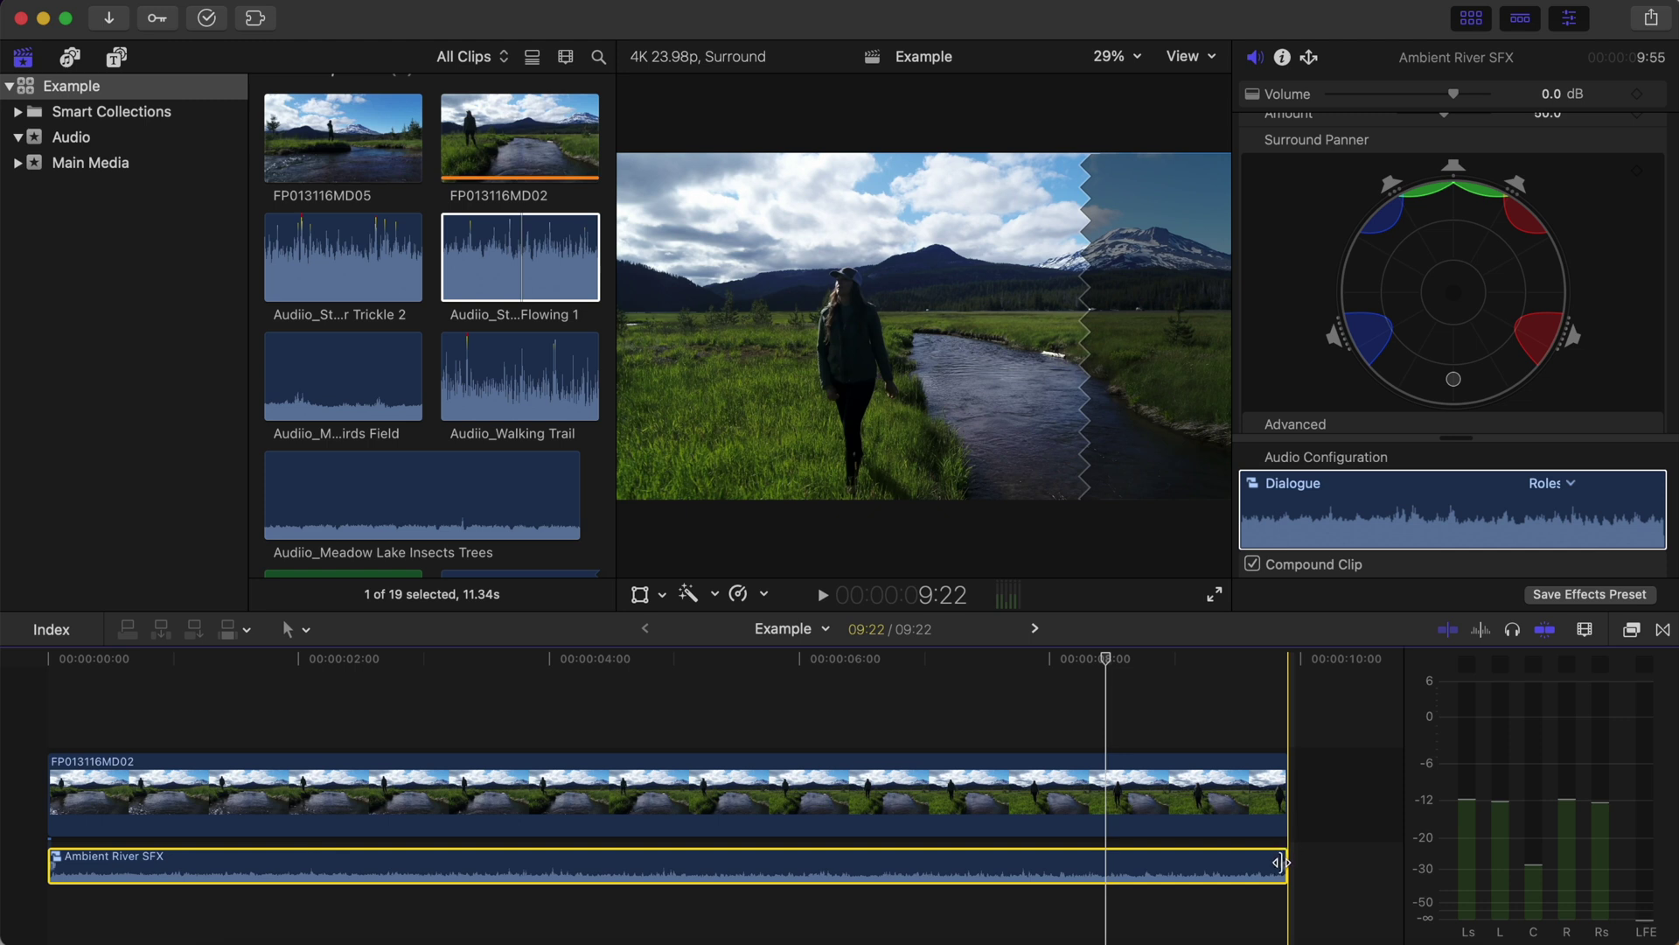
right_click(1287, 866)
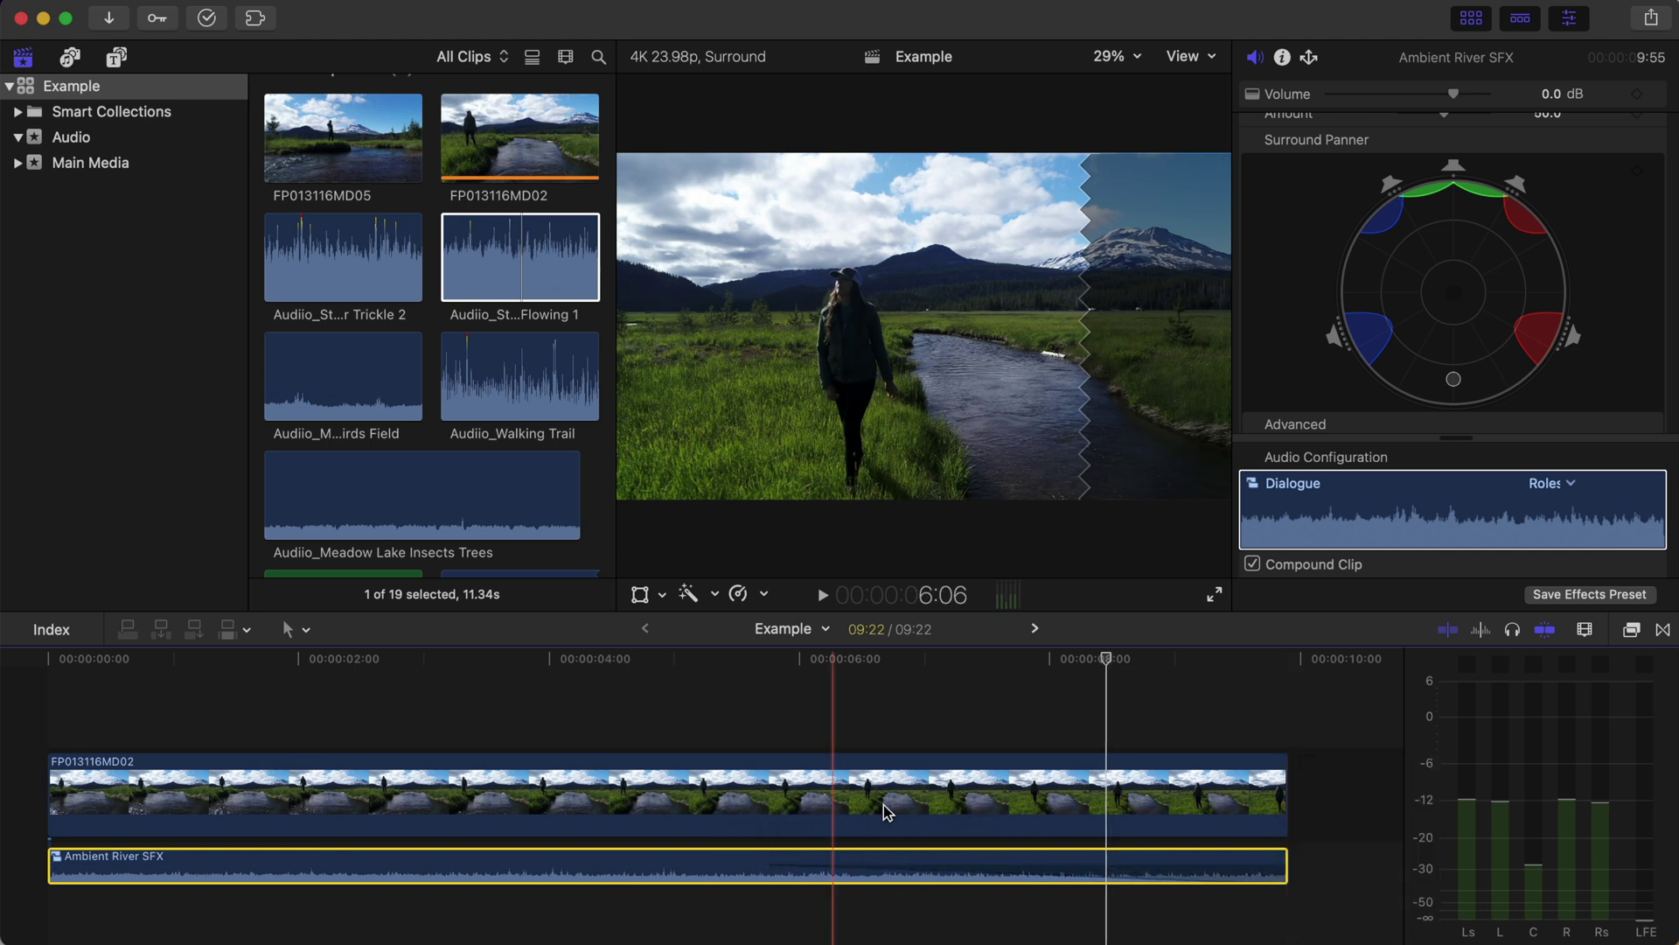
key("space")
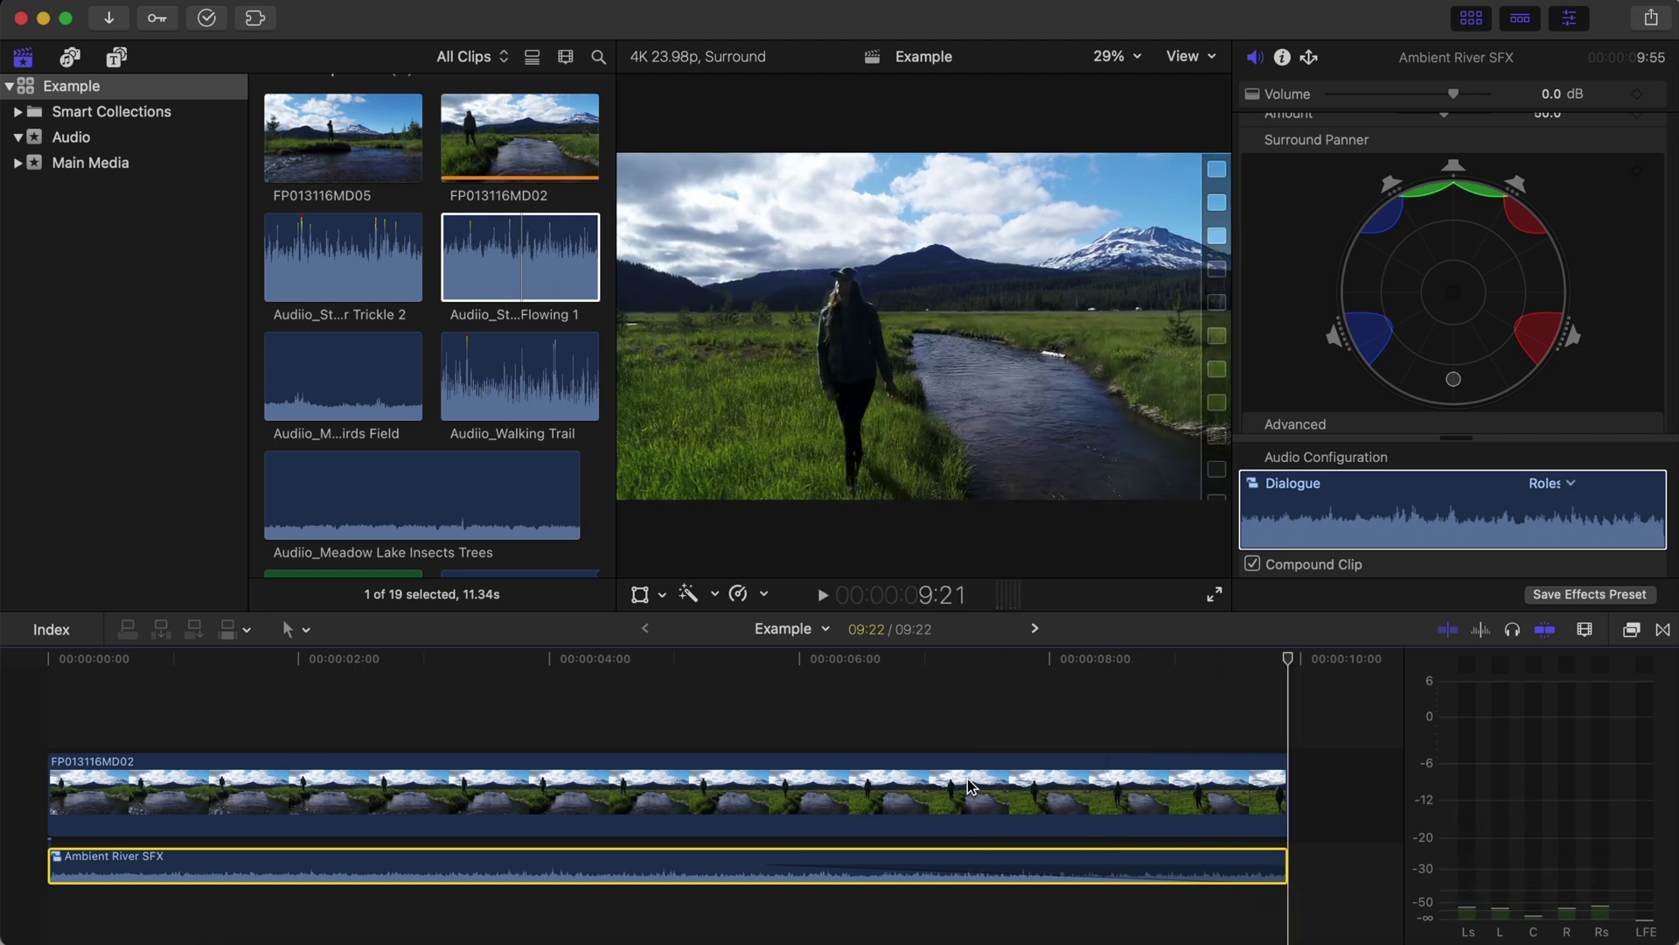
Show the river clip's audio animation and add keyframes lowering its volume toward -12 dB.
right_click(860, 863)
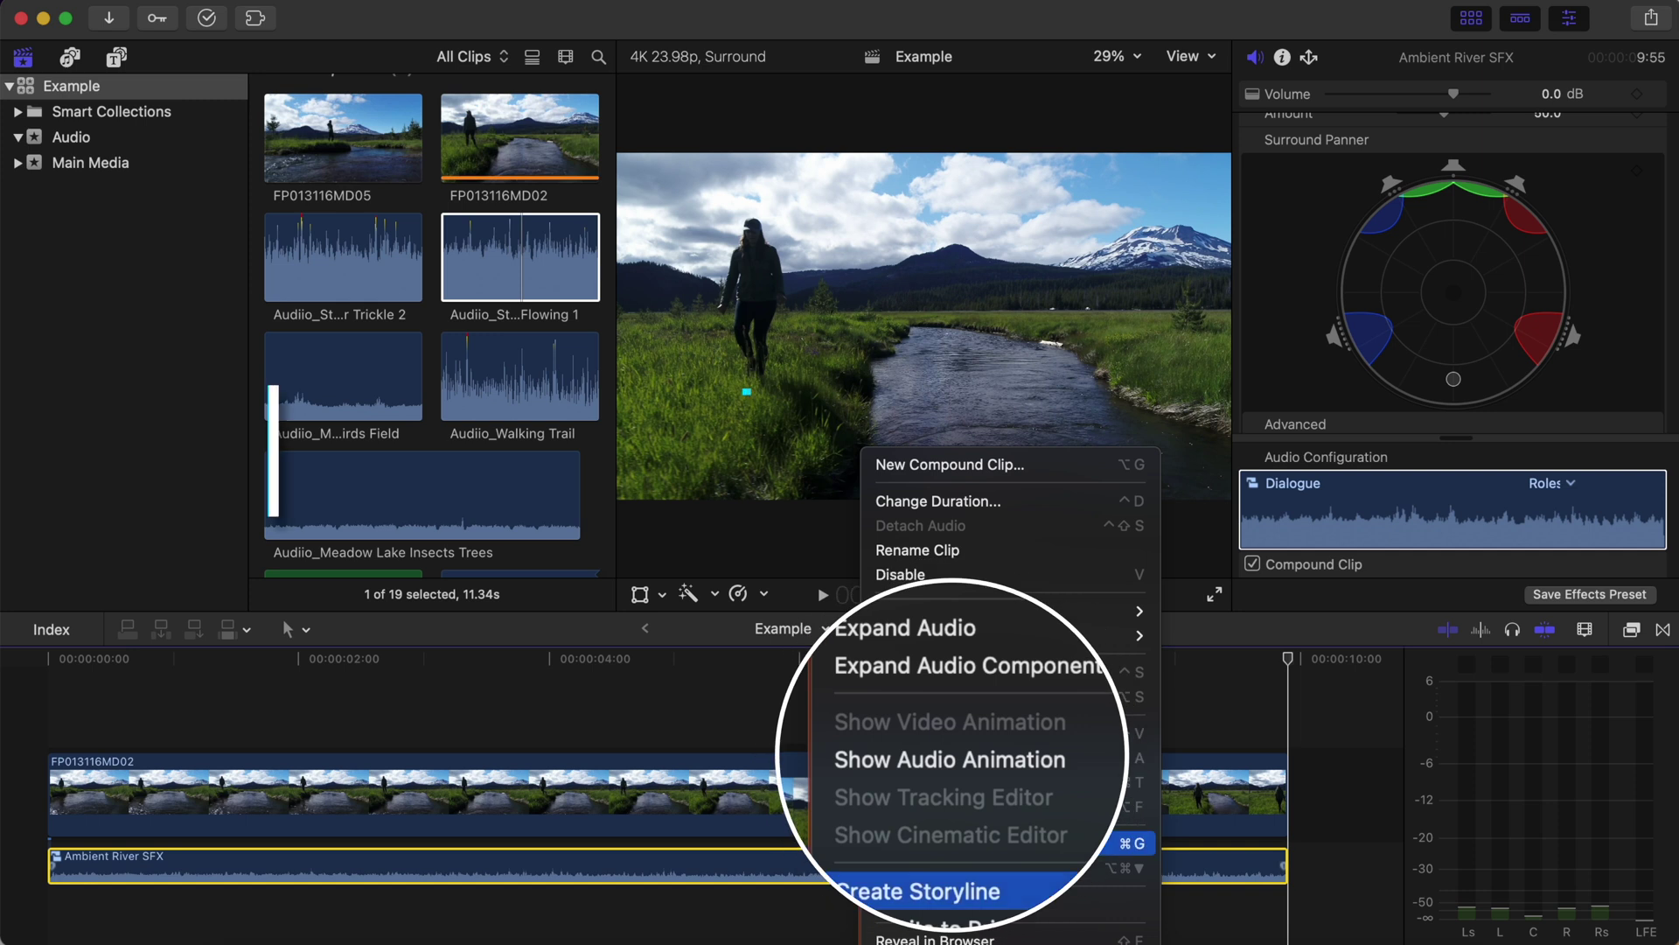
left_click(952, 759)
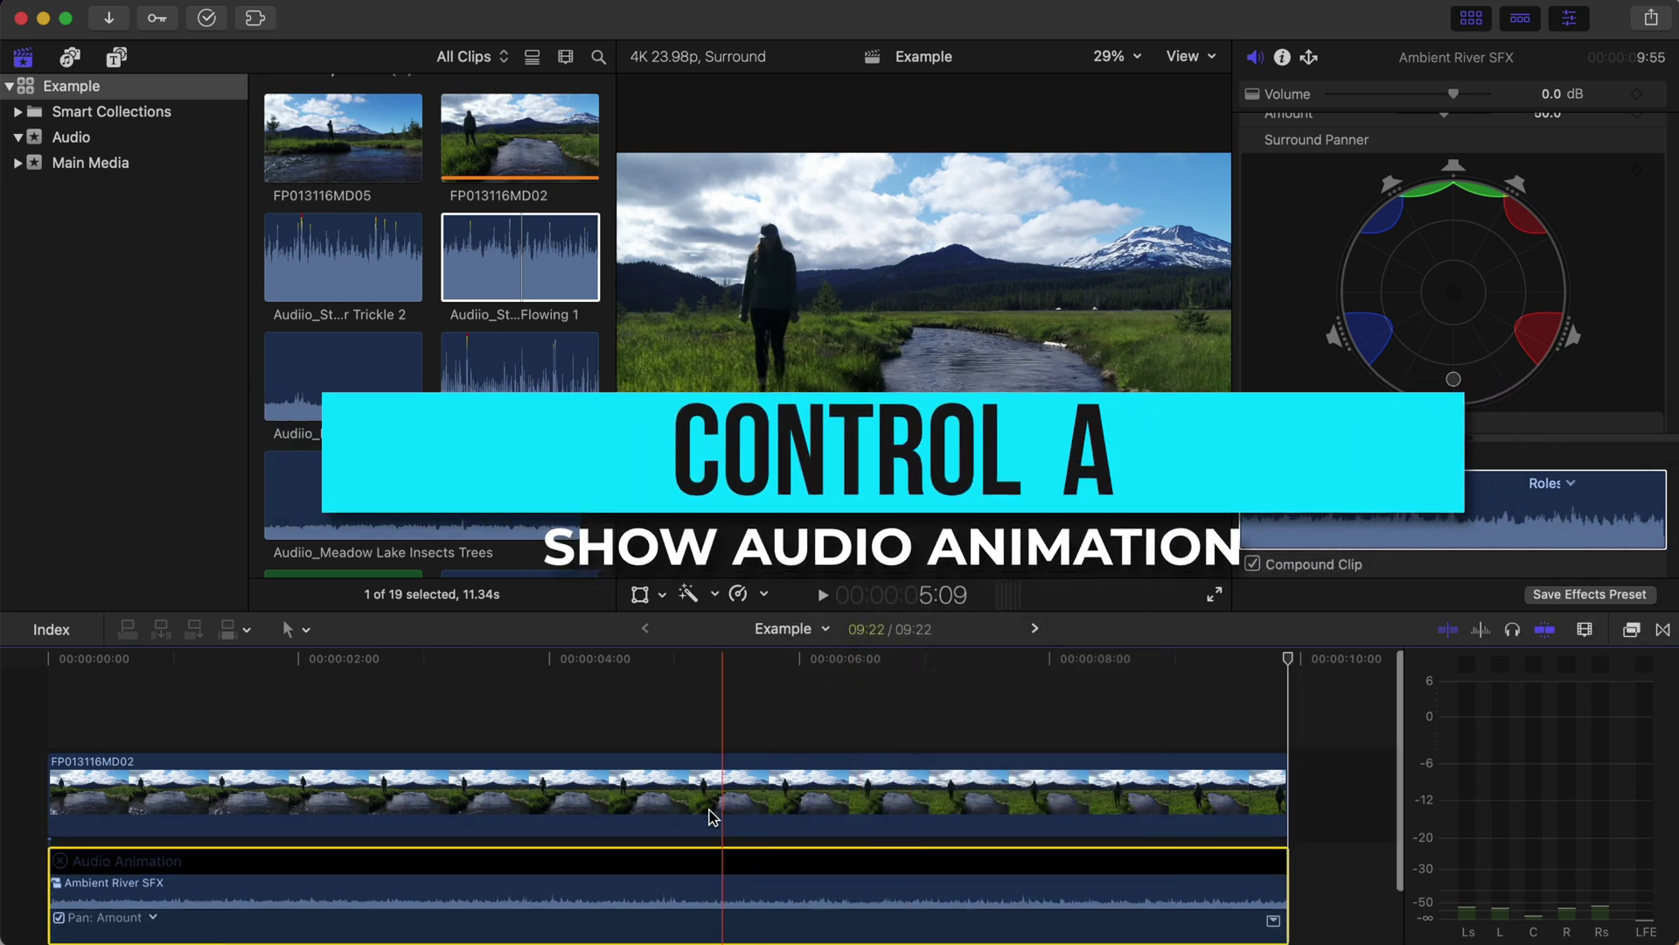
scroll(237, 820, "down", 2)
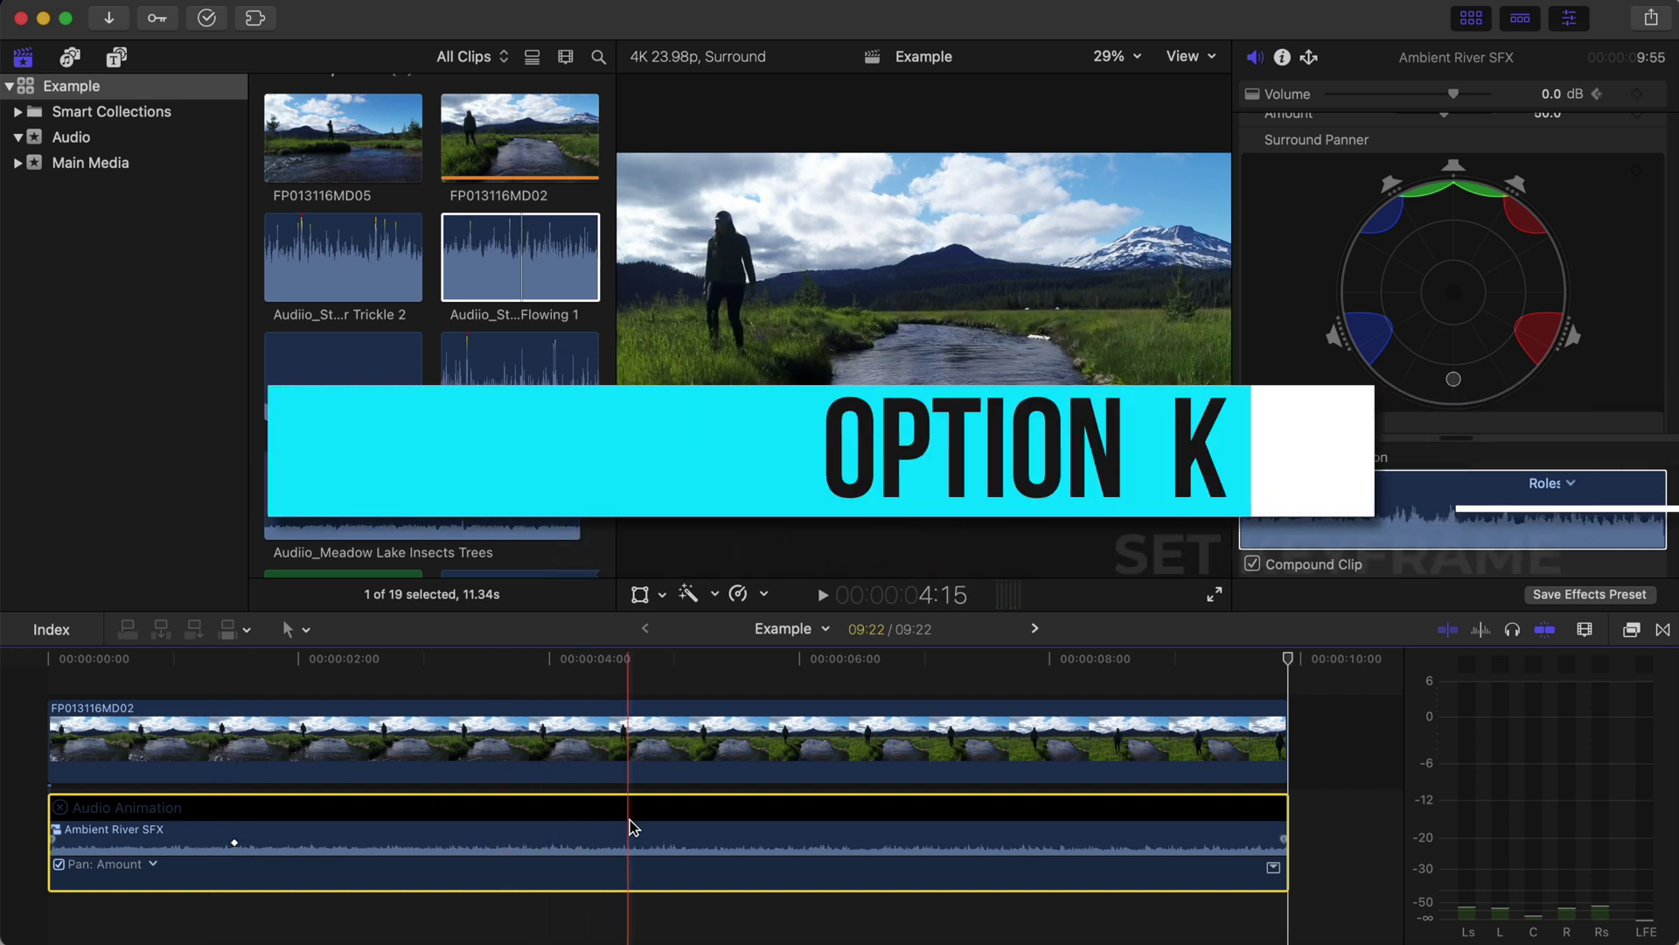
key("alt+k")
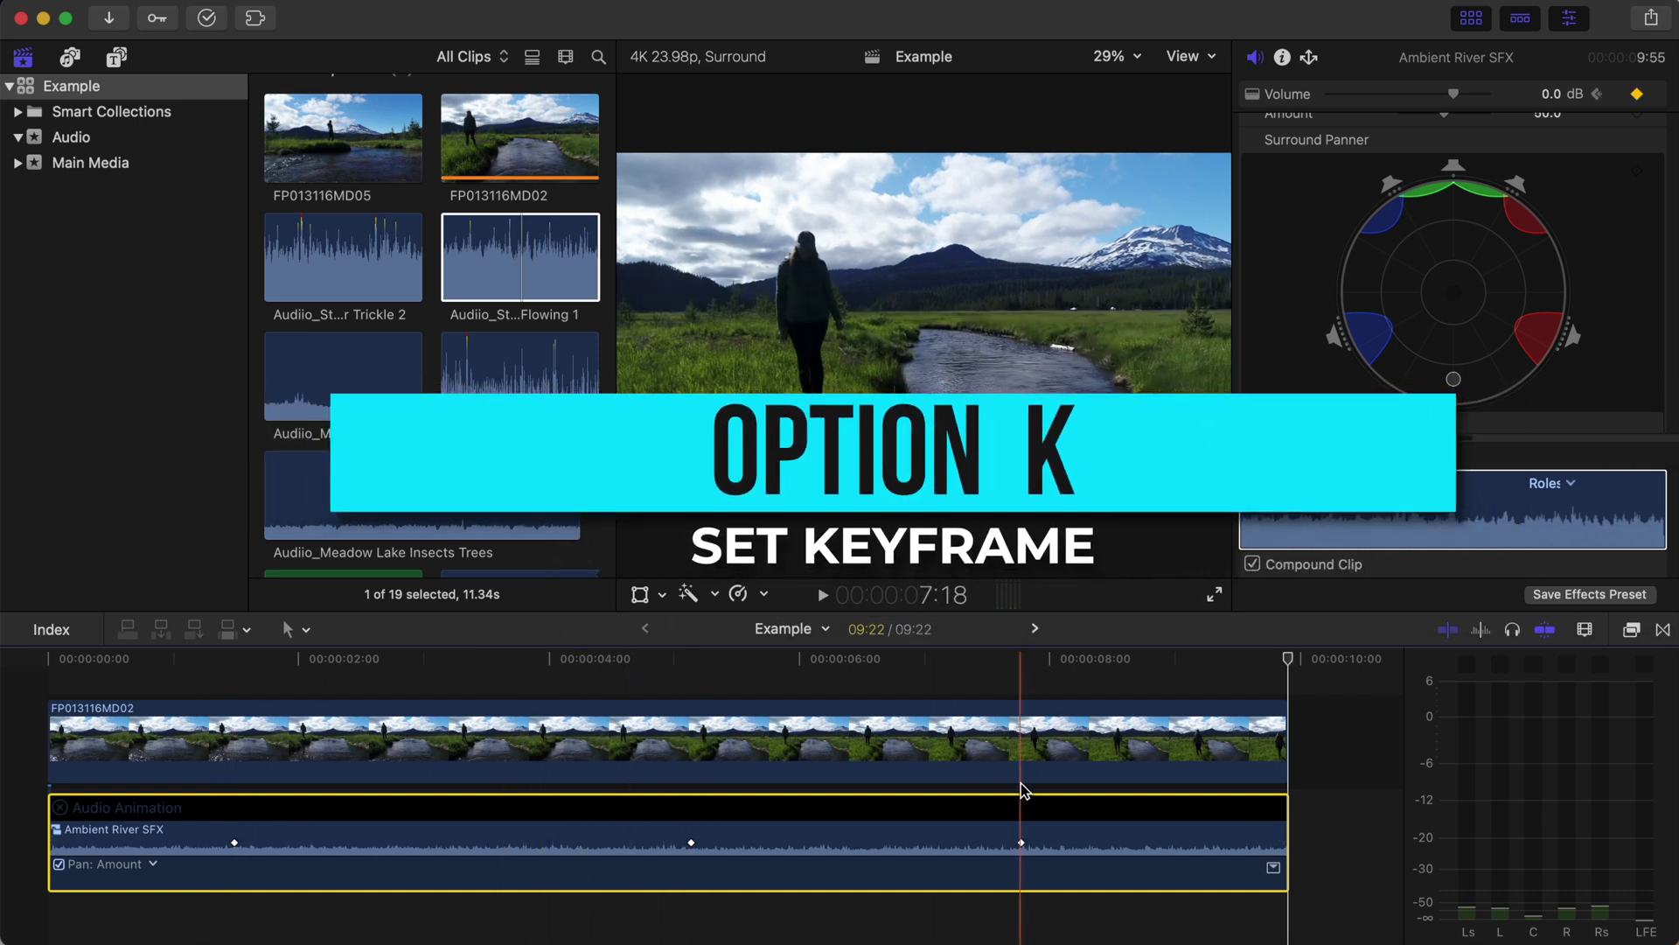
left_click_drag(1057, 840, 1057, 867)
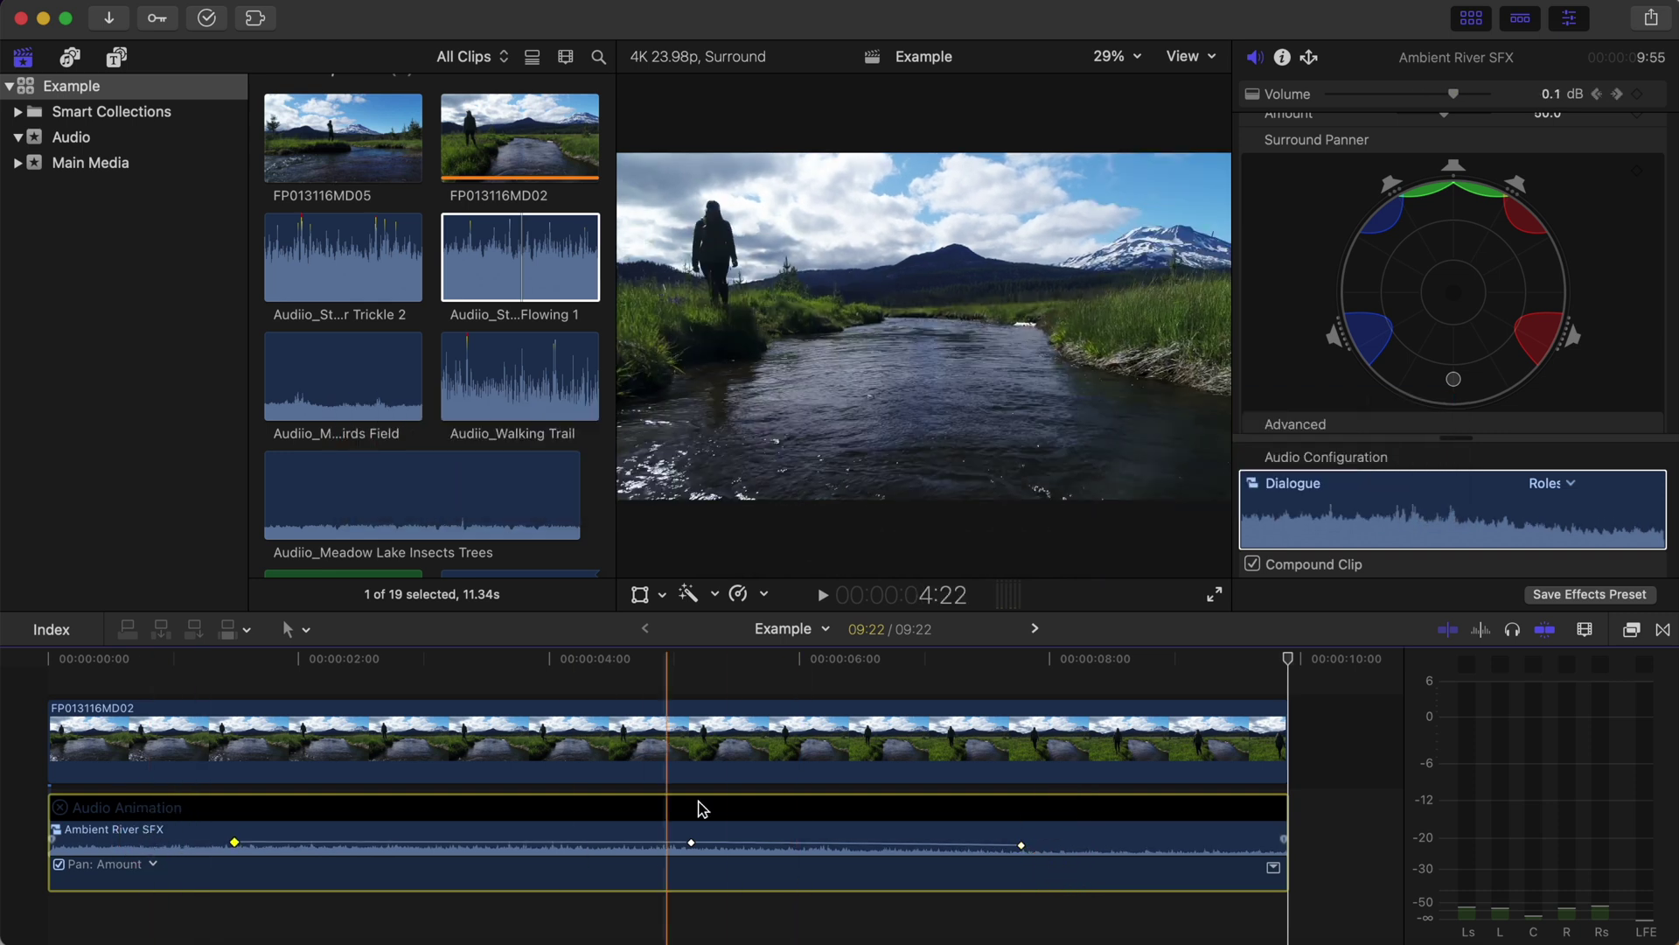
left_click_drag(751, 840, 749, 859)
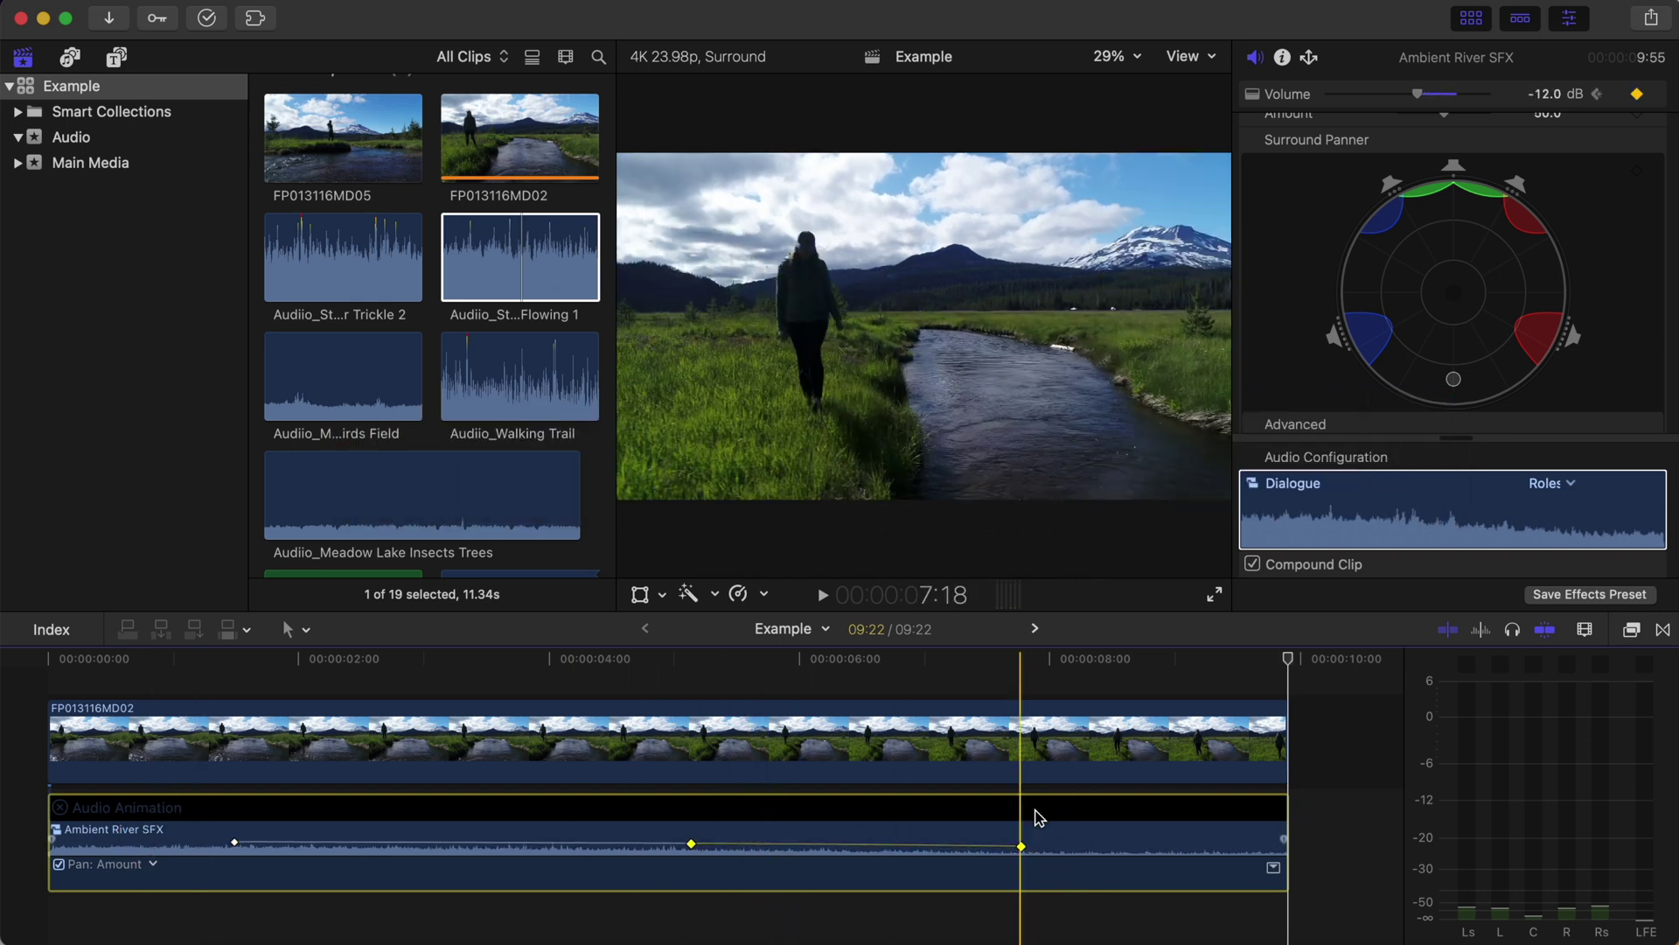
Play the sequence from the beginning, then stop playback.
key("Home")
key("space")
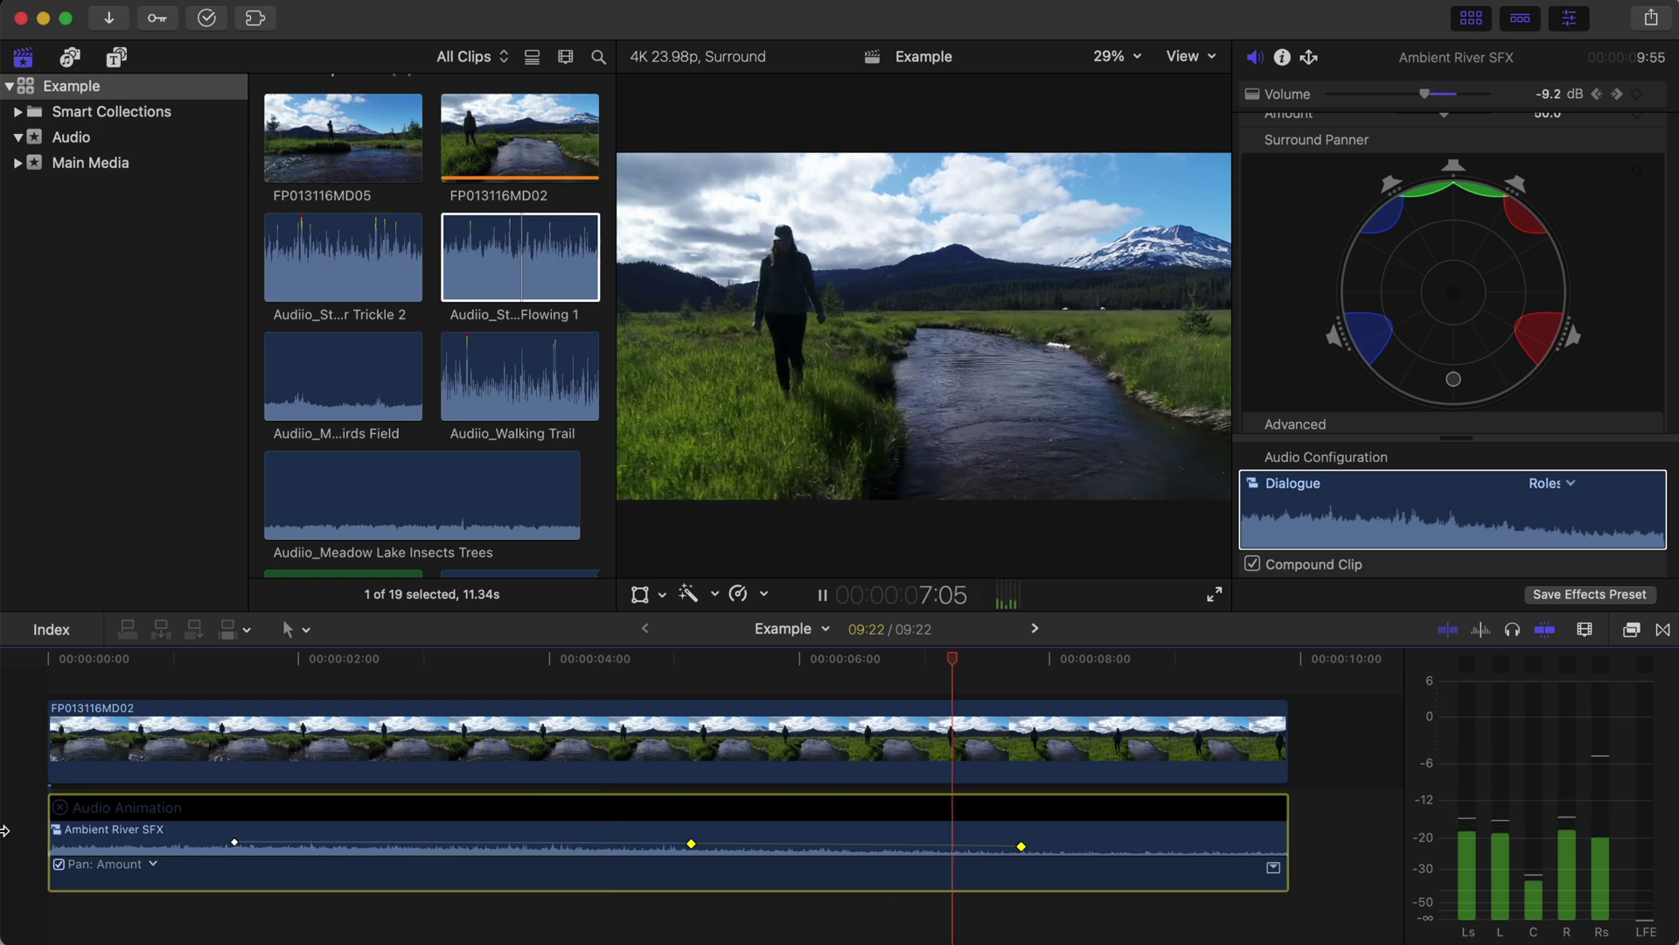
key("space")
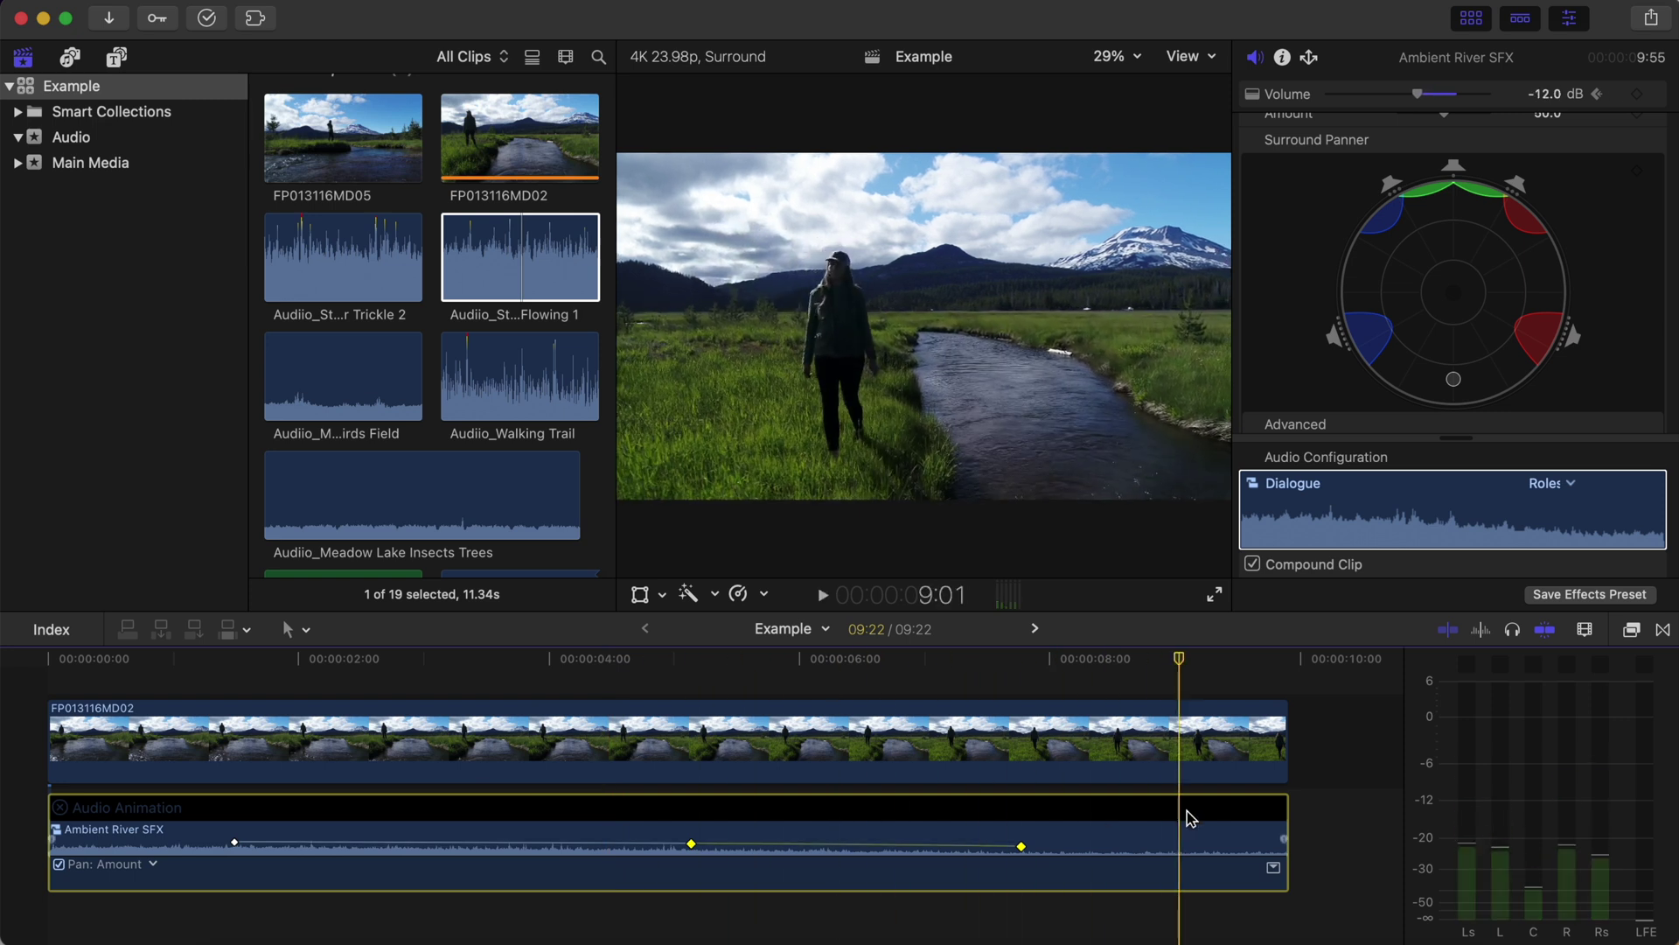
Collapse the river clip's animation lane, preview the sequence, and shift the river sound rightward.
left_click(59, 807)
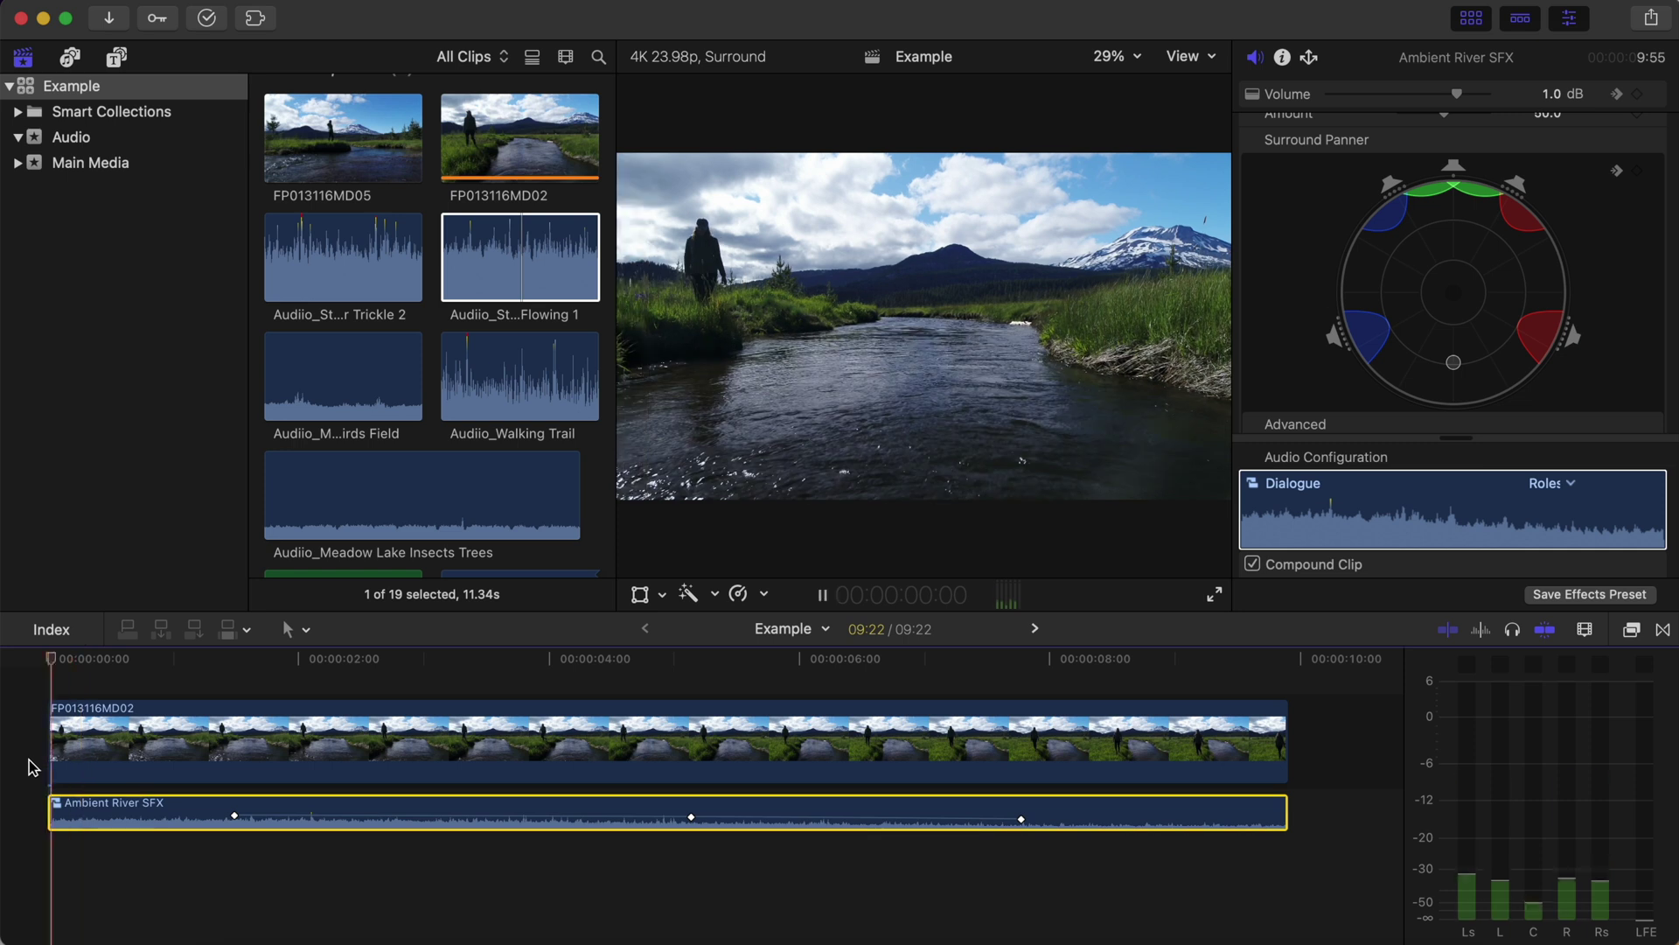
key("space")
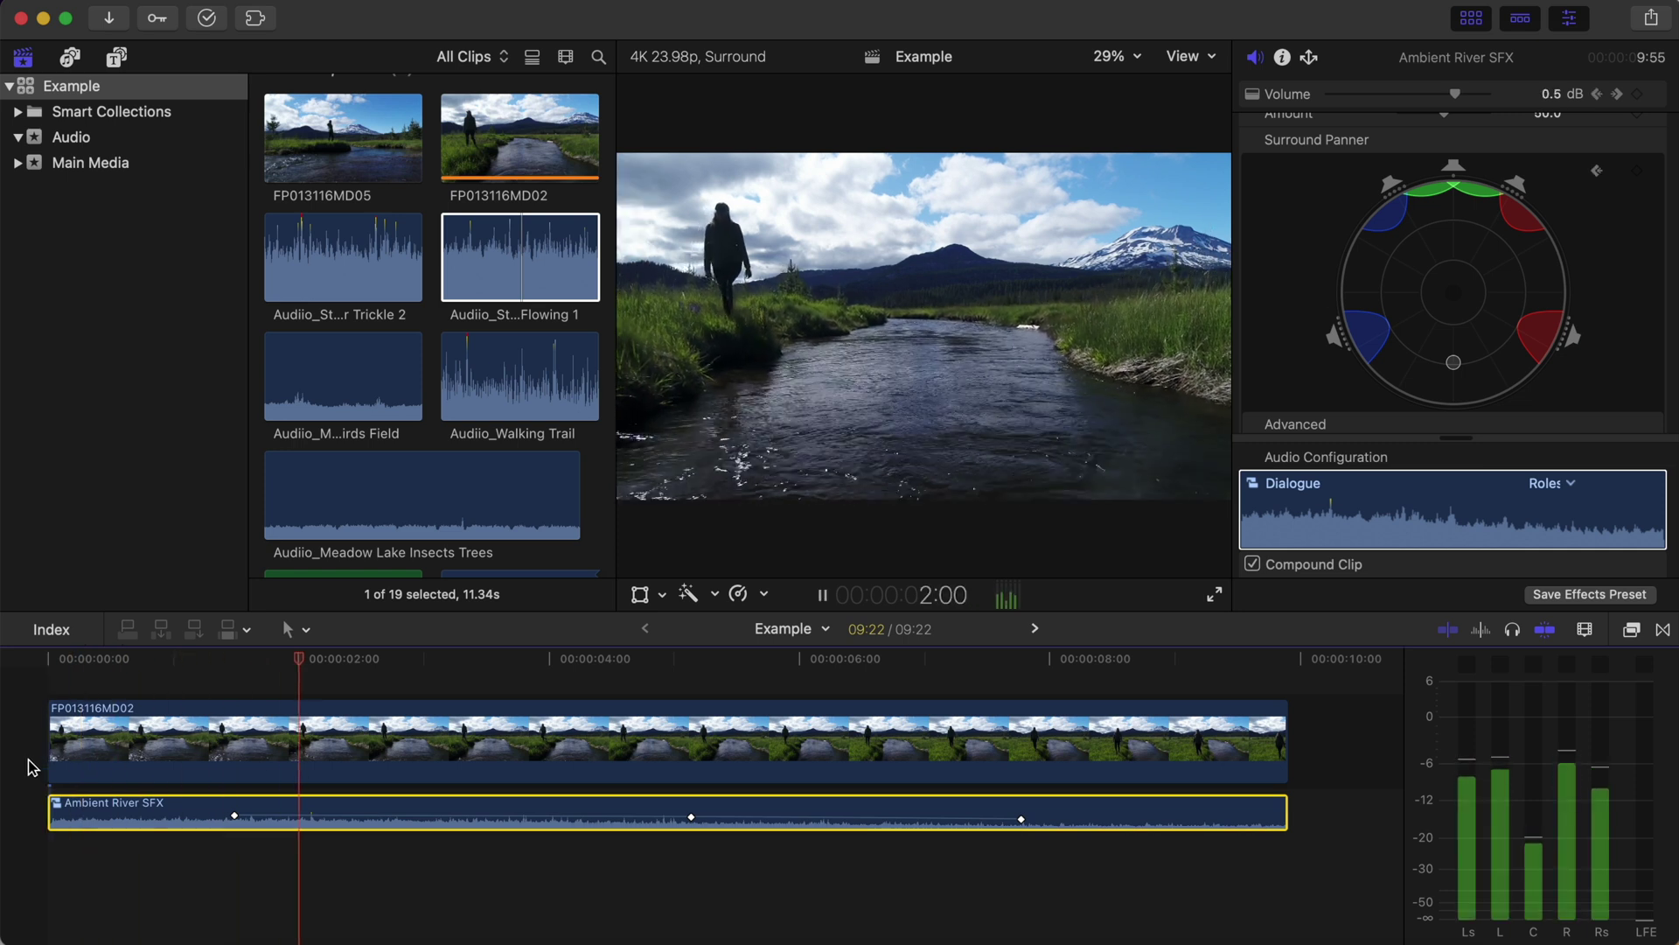
key("space")
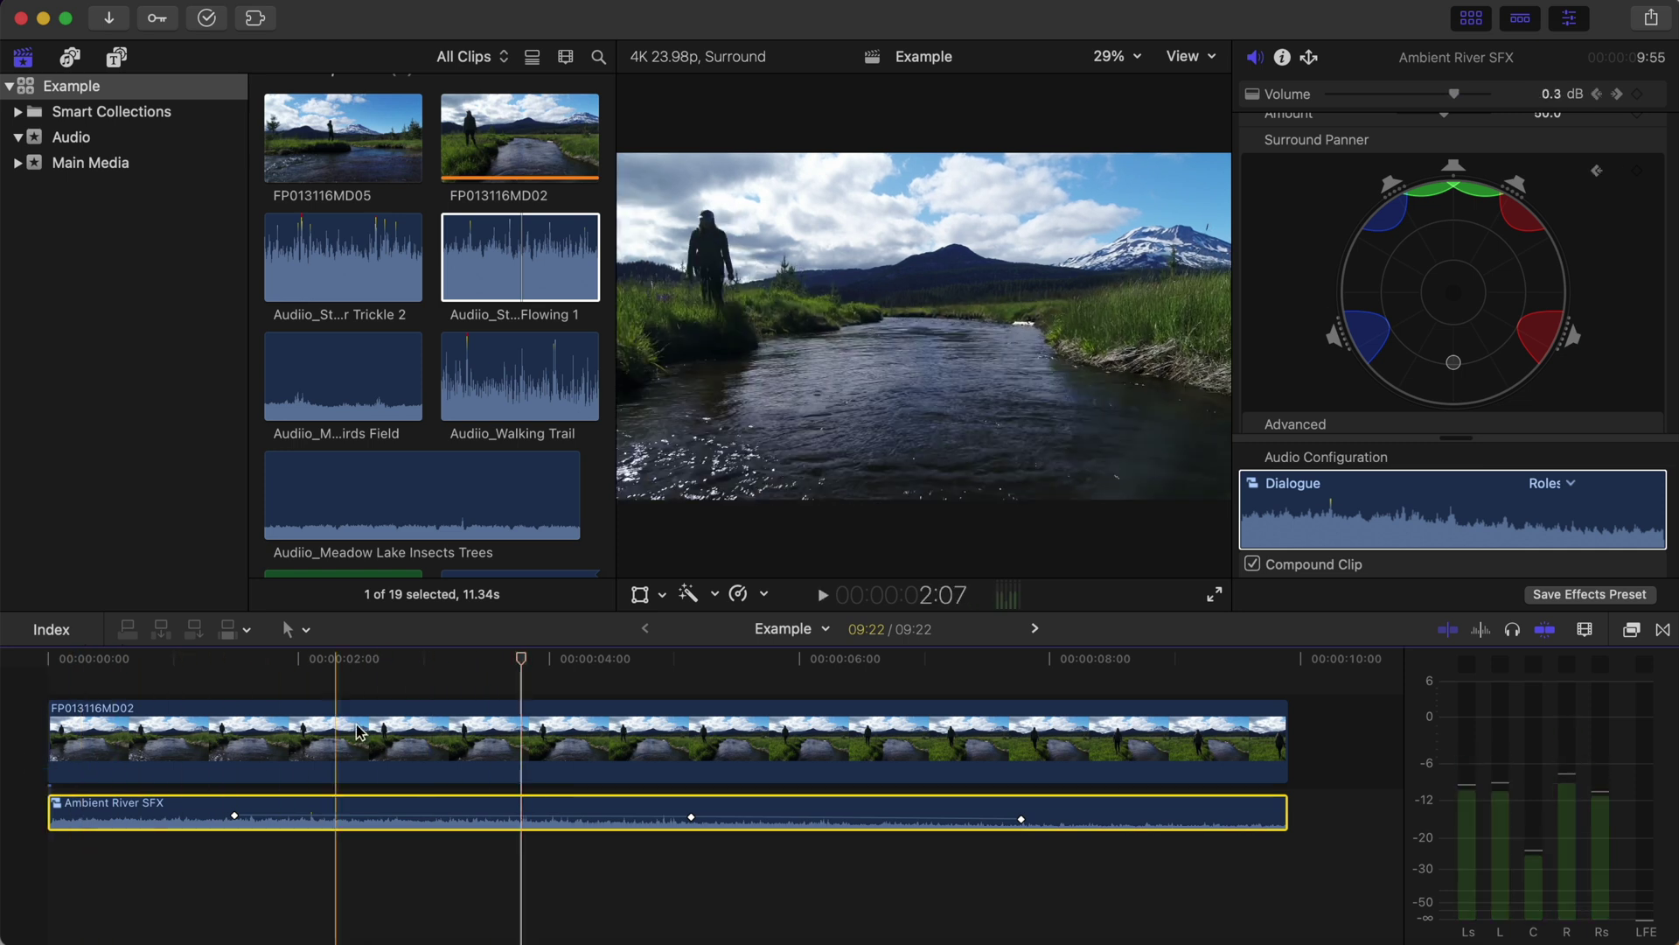
left_click_drag(1454, 364, 1483, 357)
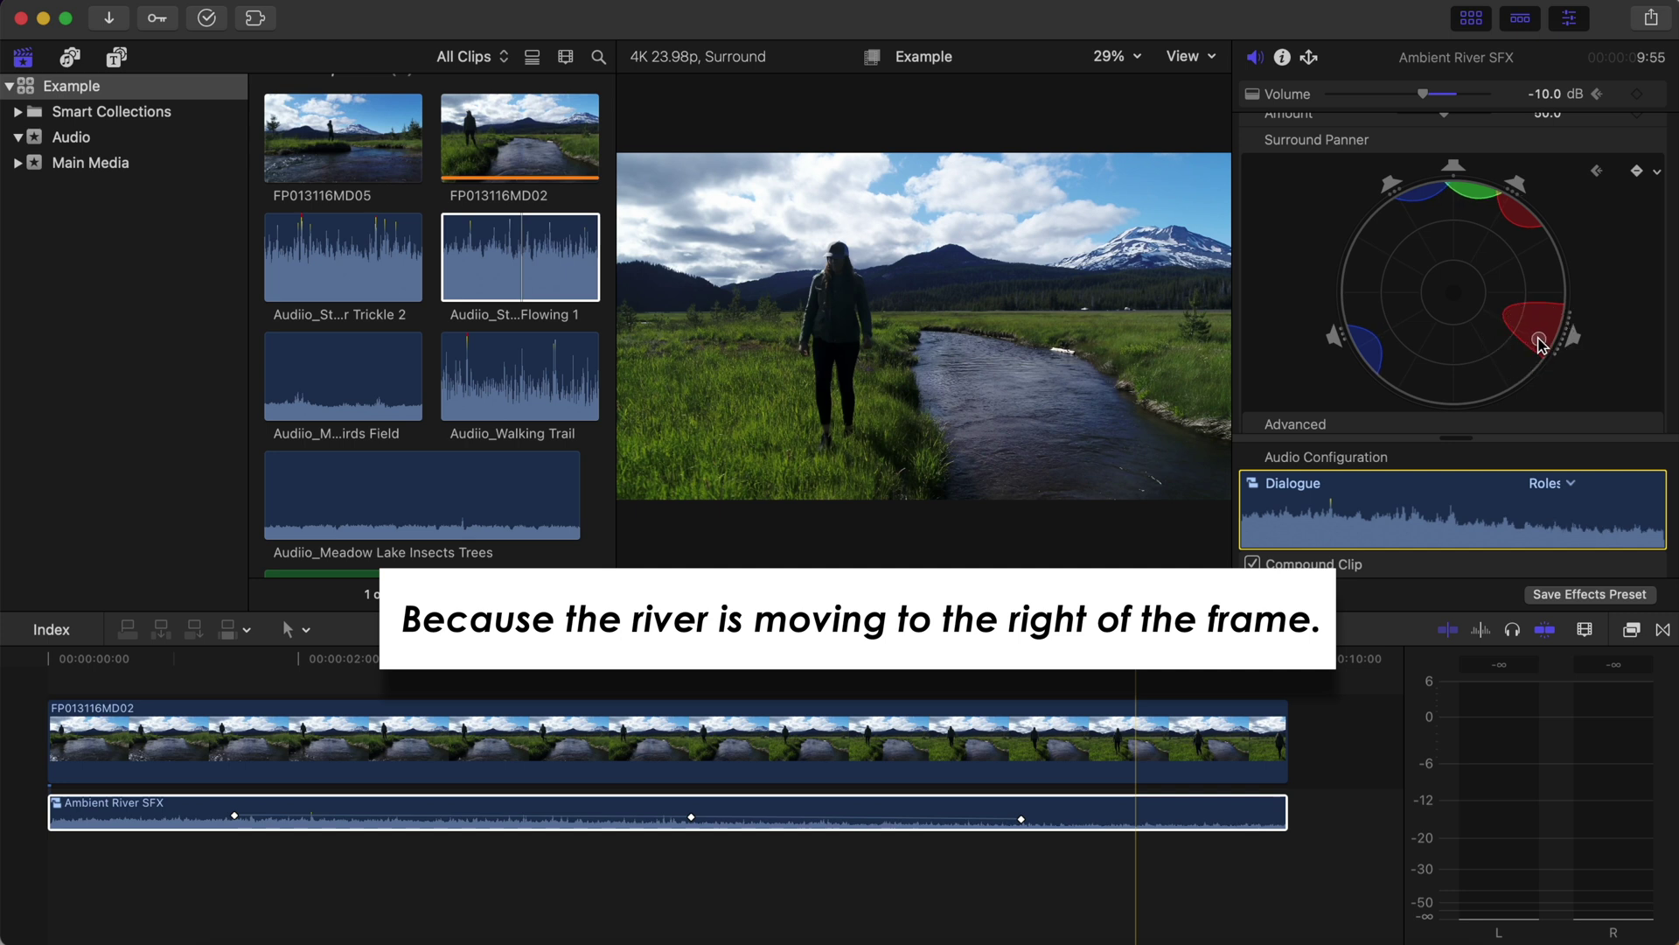
Select Ambient River SFX, play it back, and add a volume keyframe on the river clip.
left_click(1037, 808)
key("space")
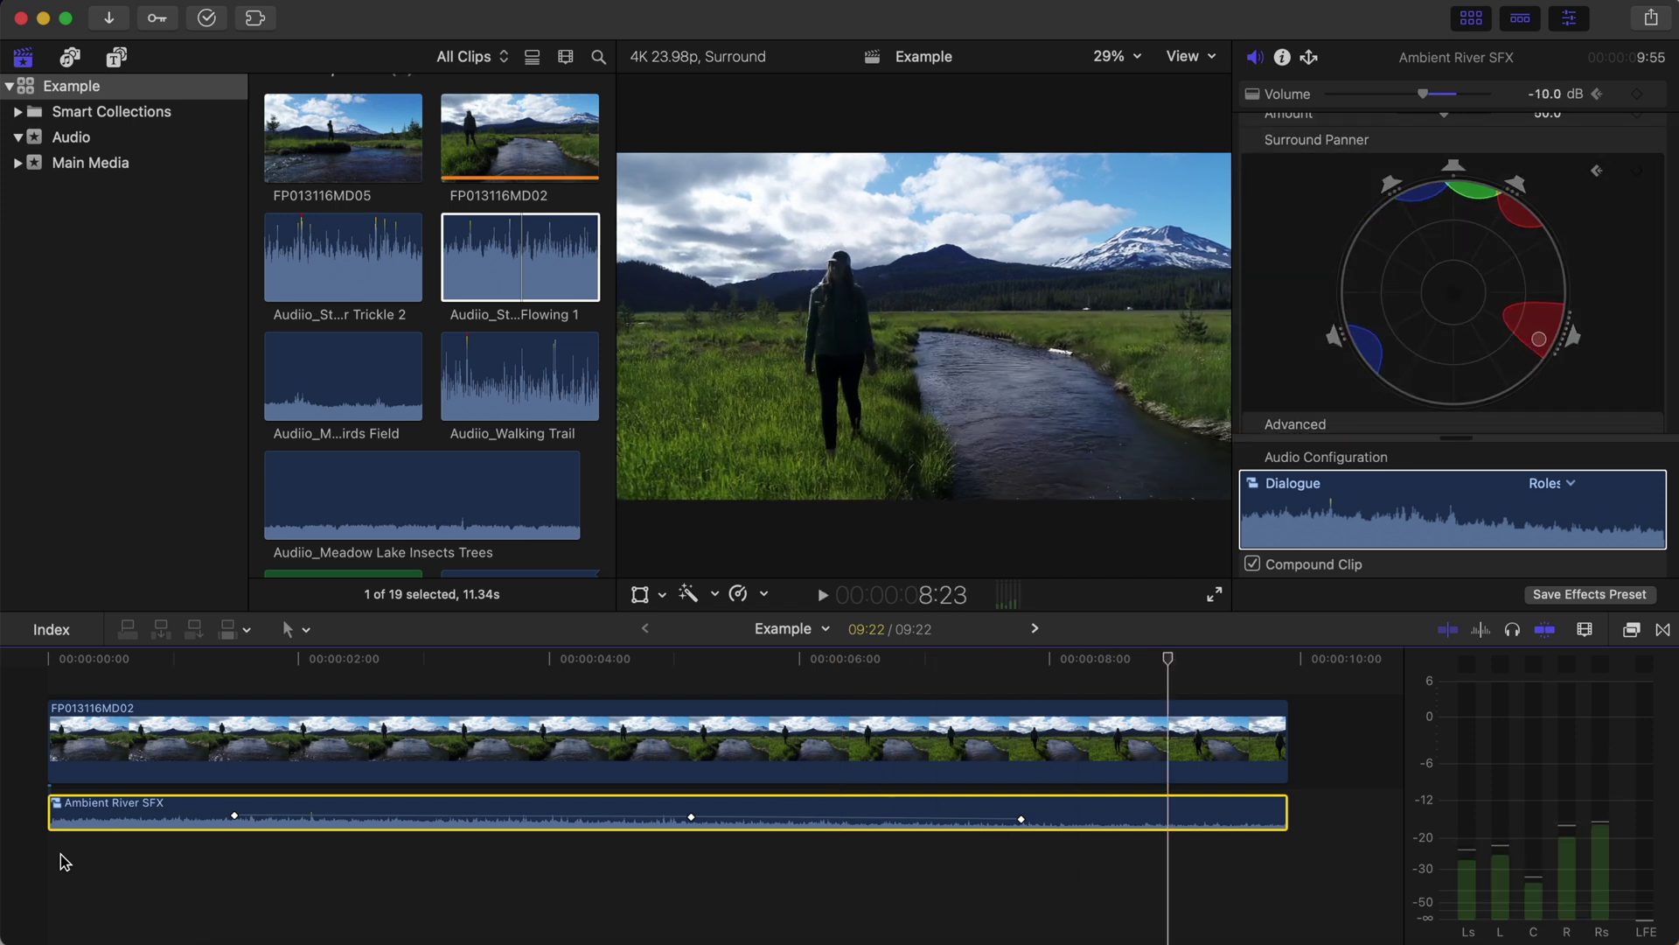
left_click(1099, 814, "alt")
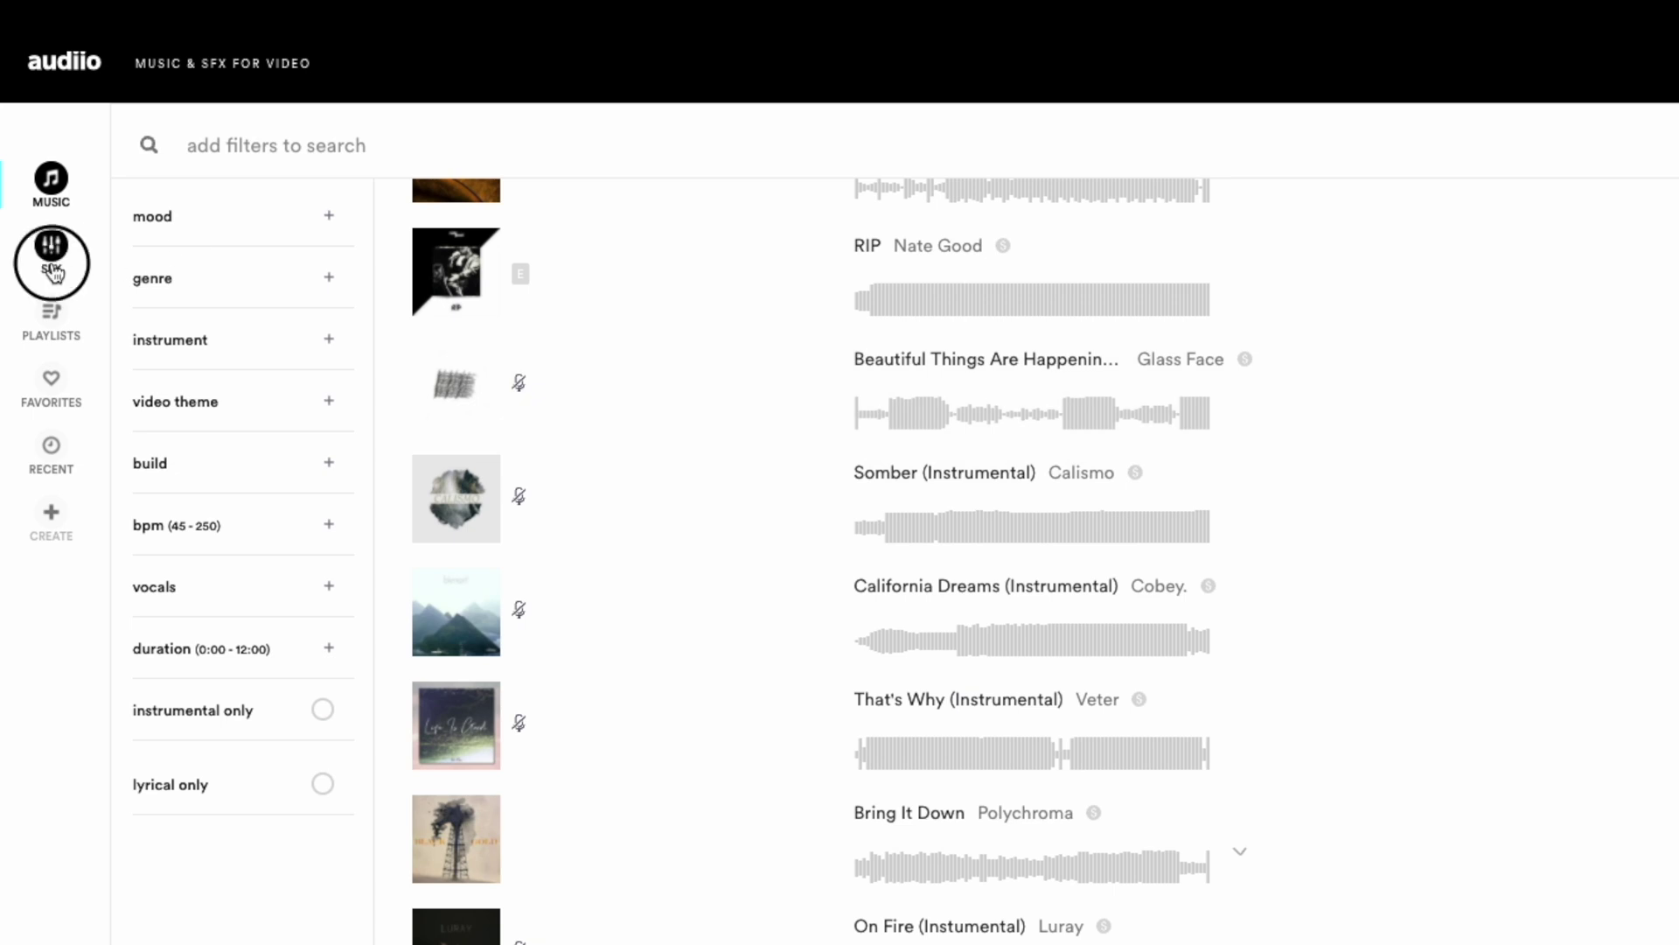
Browse Audiio's SFX collection and open the AURA sound effects list.
left_click(52, 258)
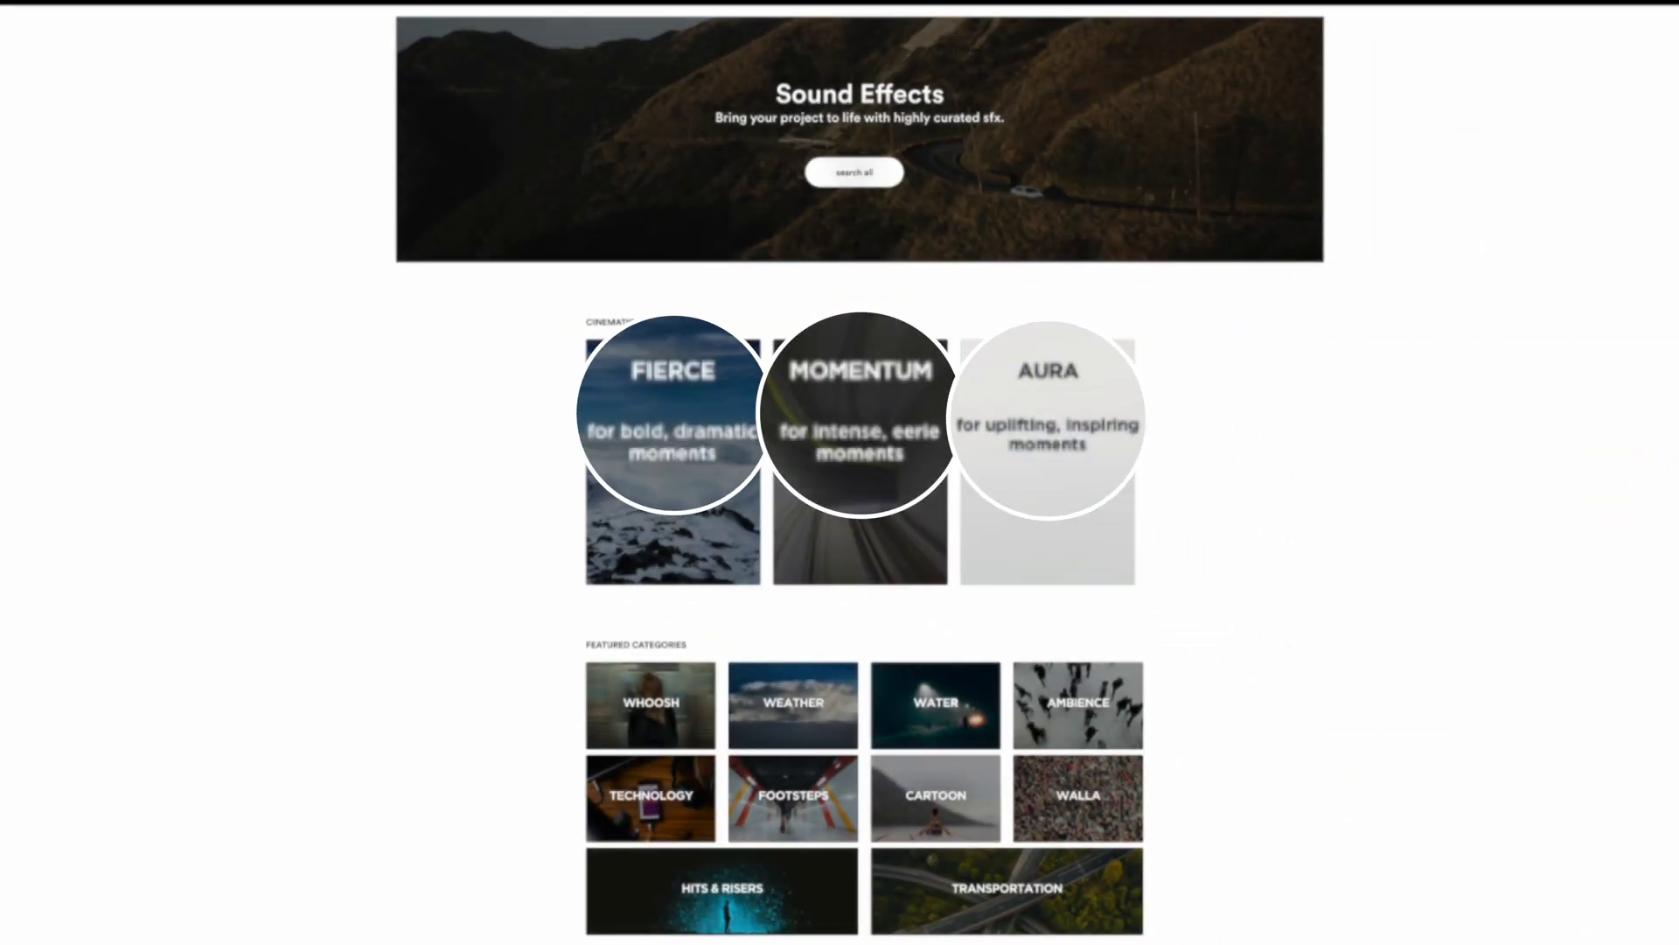
left_click(1047, 446)
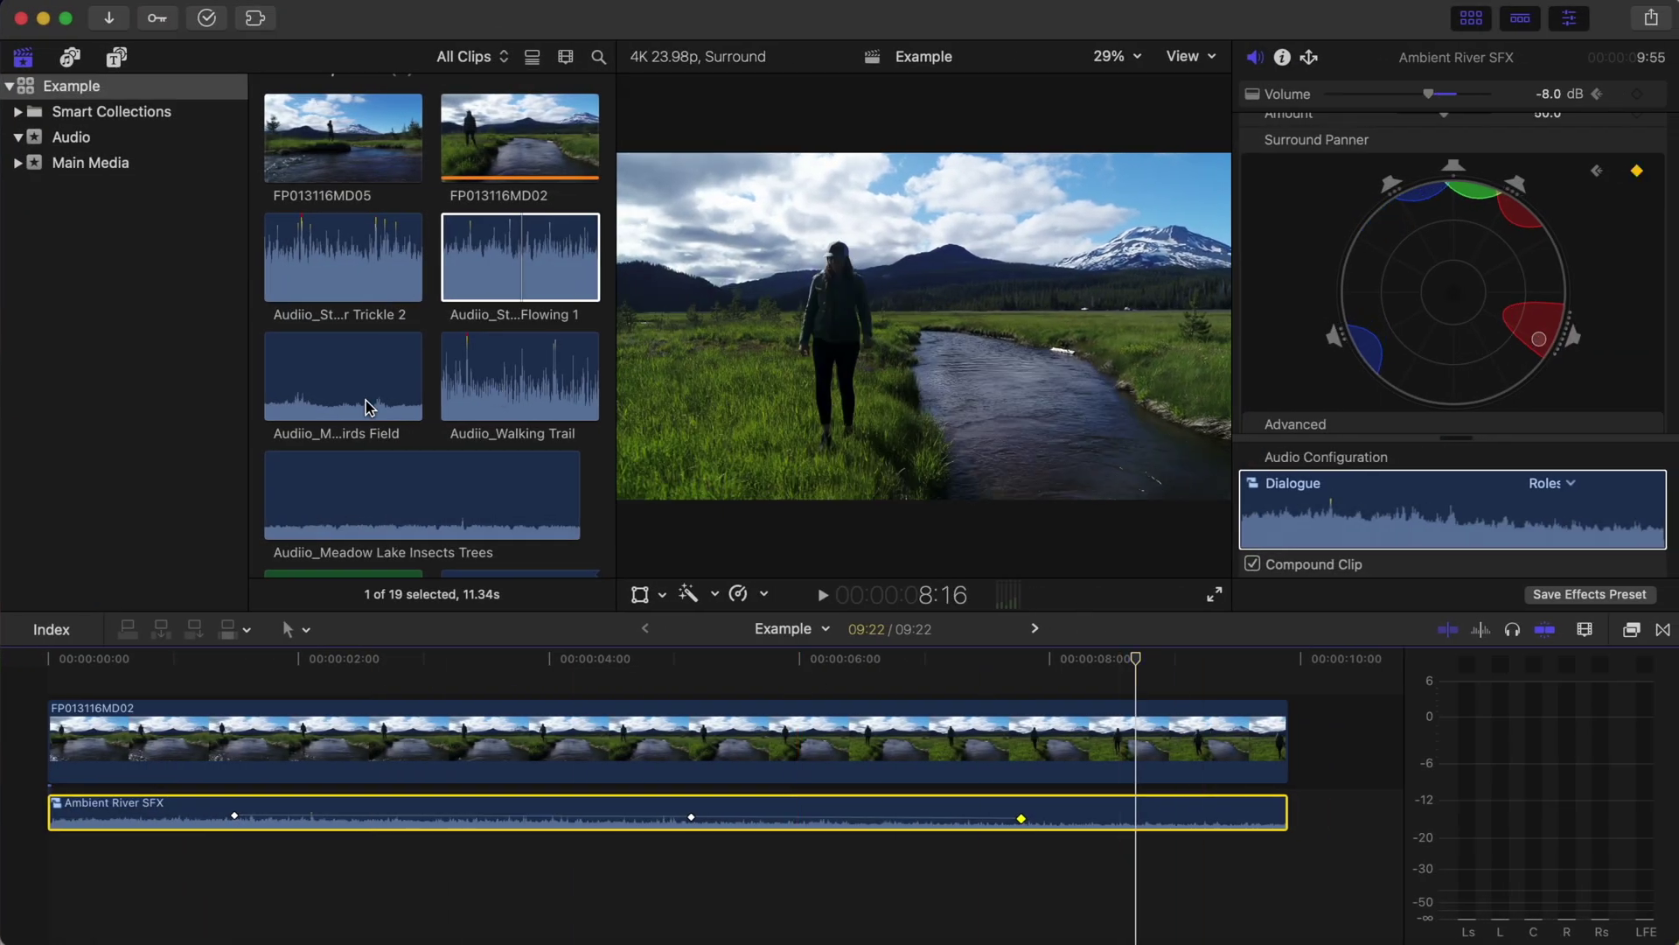
Add Meadow Lake Insects Trees and Meadow Farm Birds Field as timeline audio layers, then select both.
left_click(344, 381)
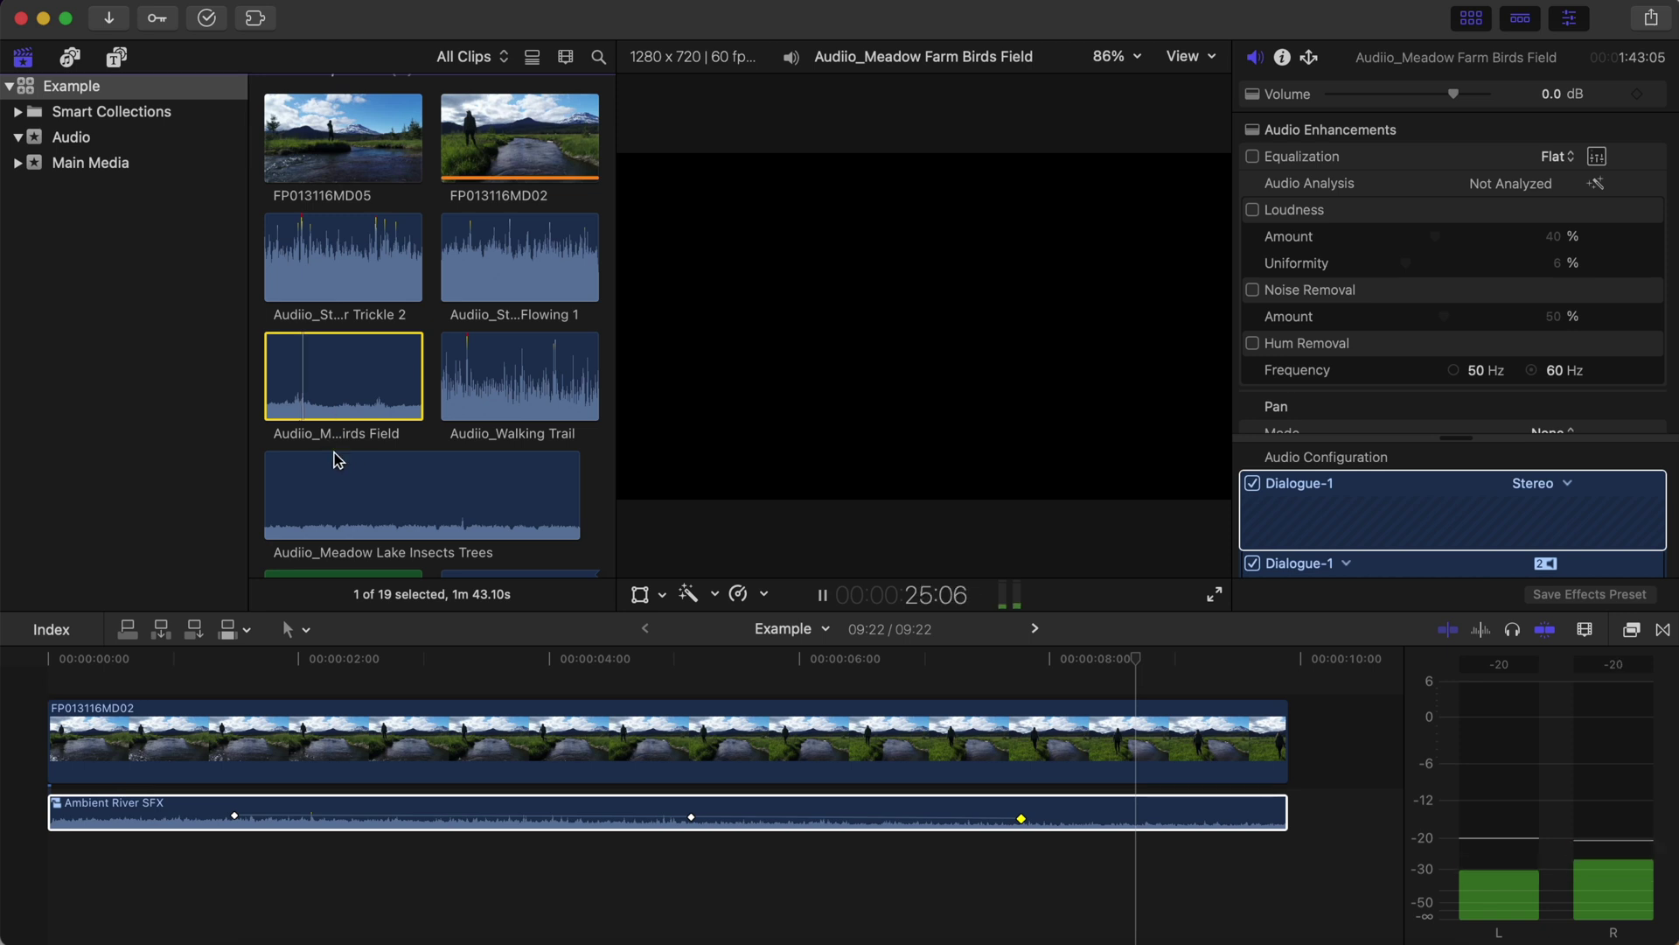
left_click(309, 476)
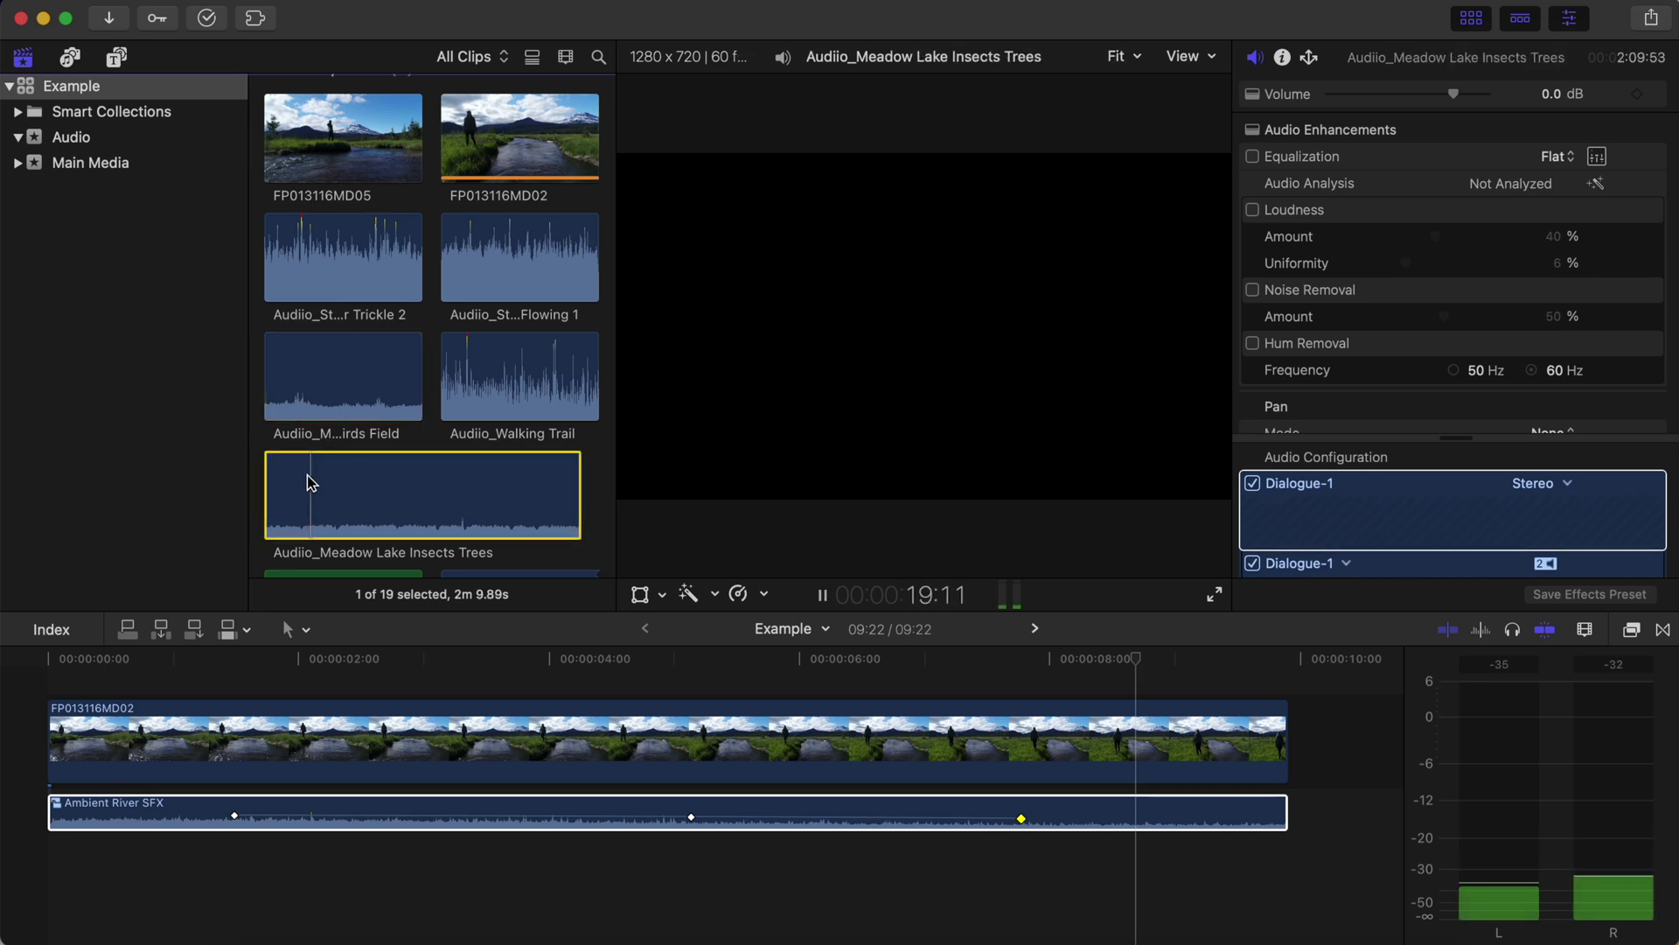
left_click_drag(307, 476, 56, 853)
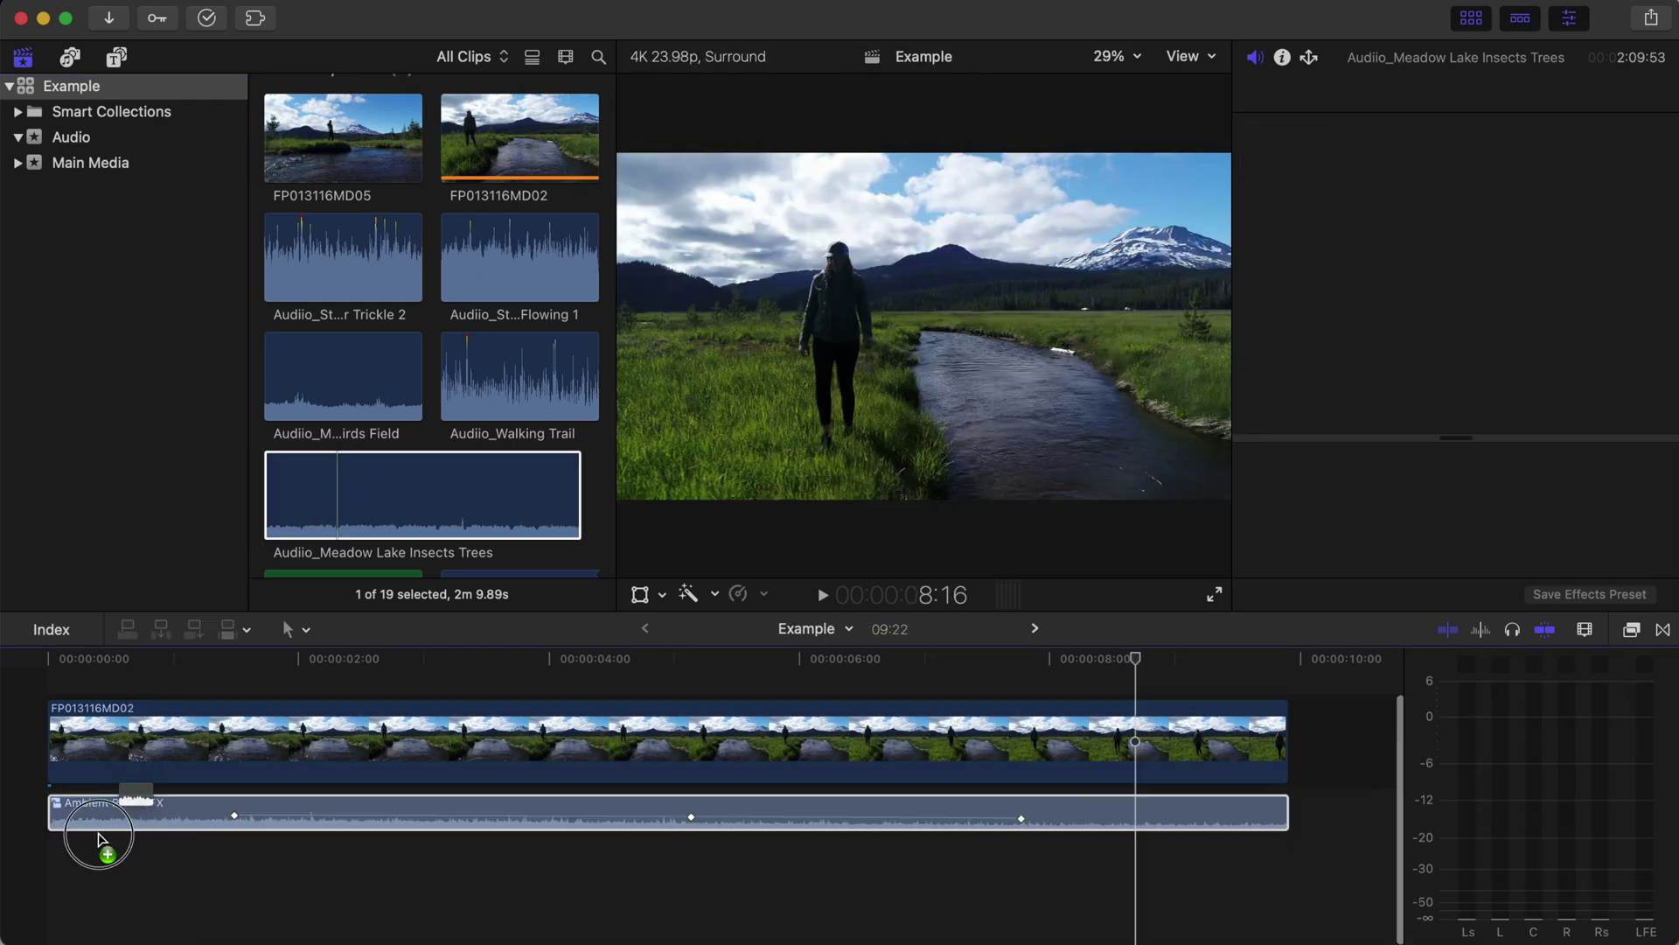
left_click_drag(335, 393, 55, 873)
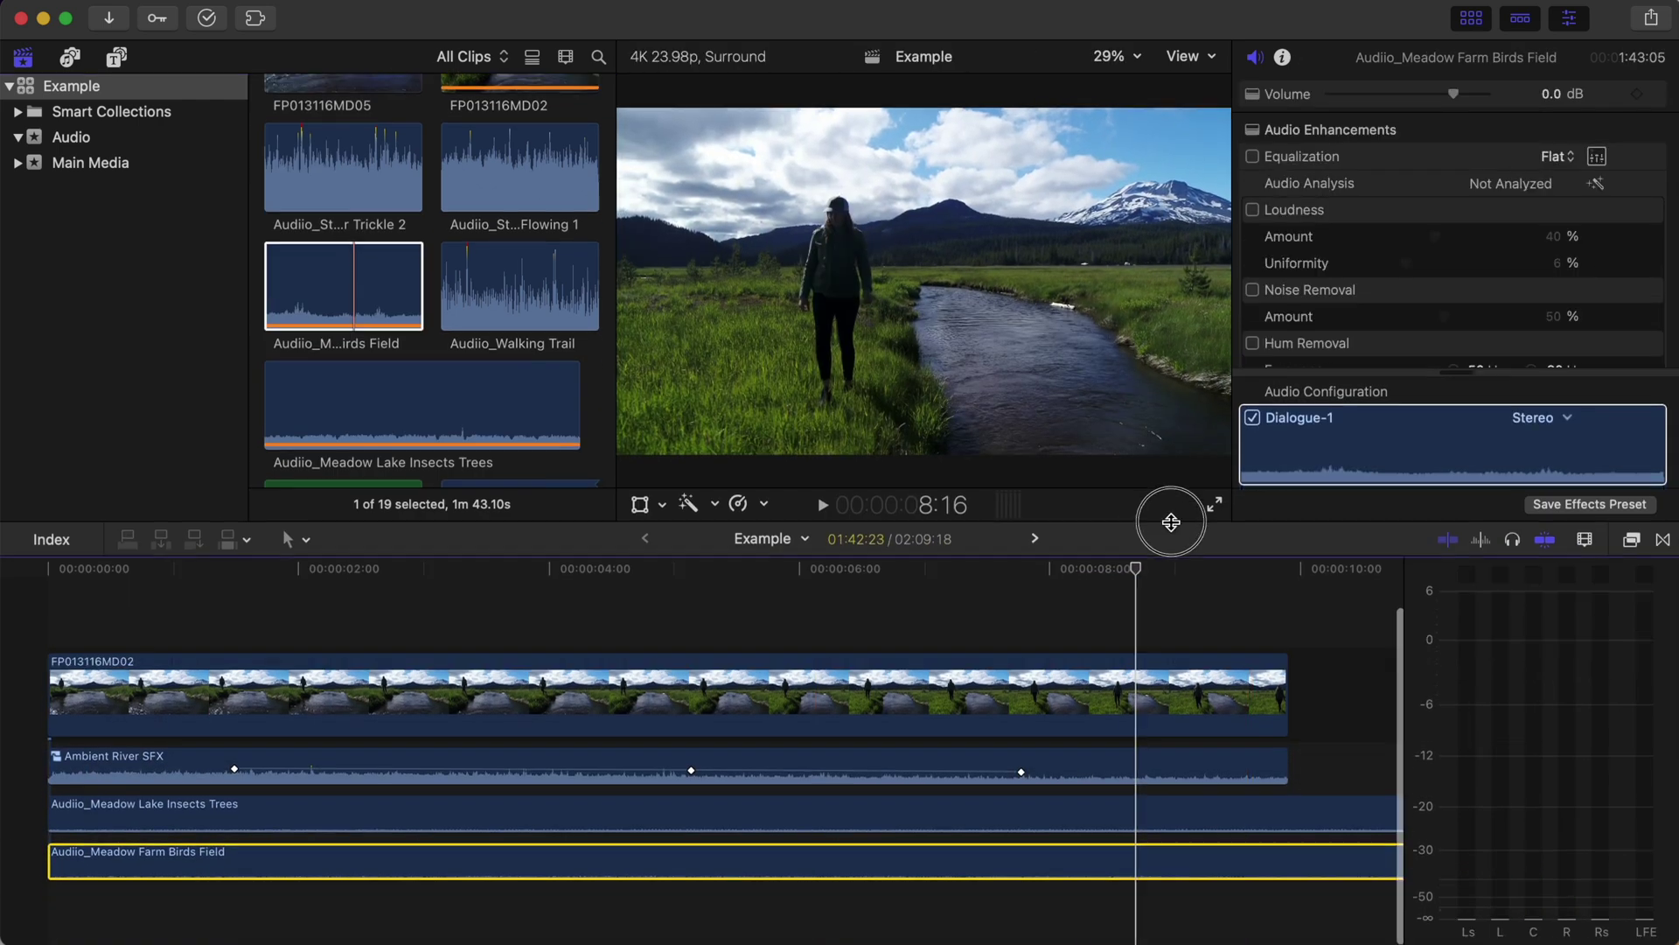
left_click(1292, 735)
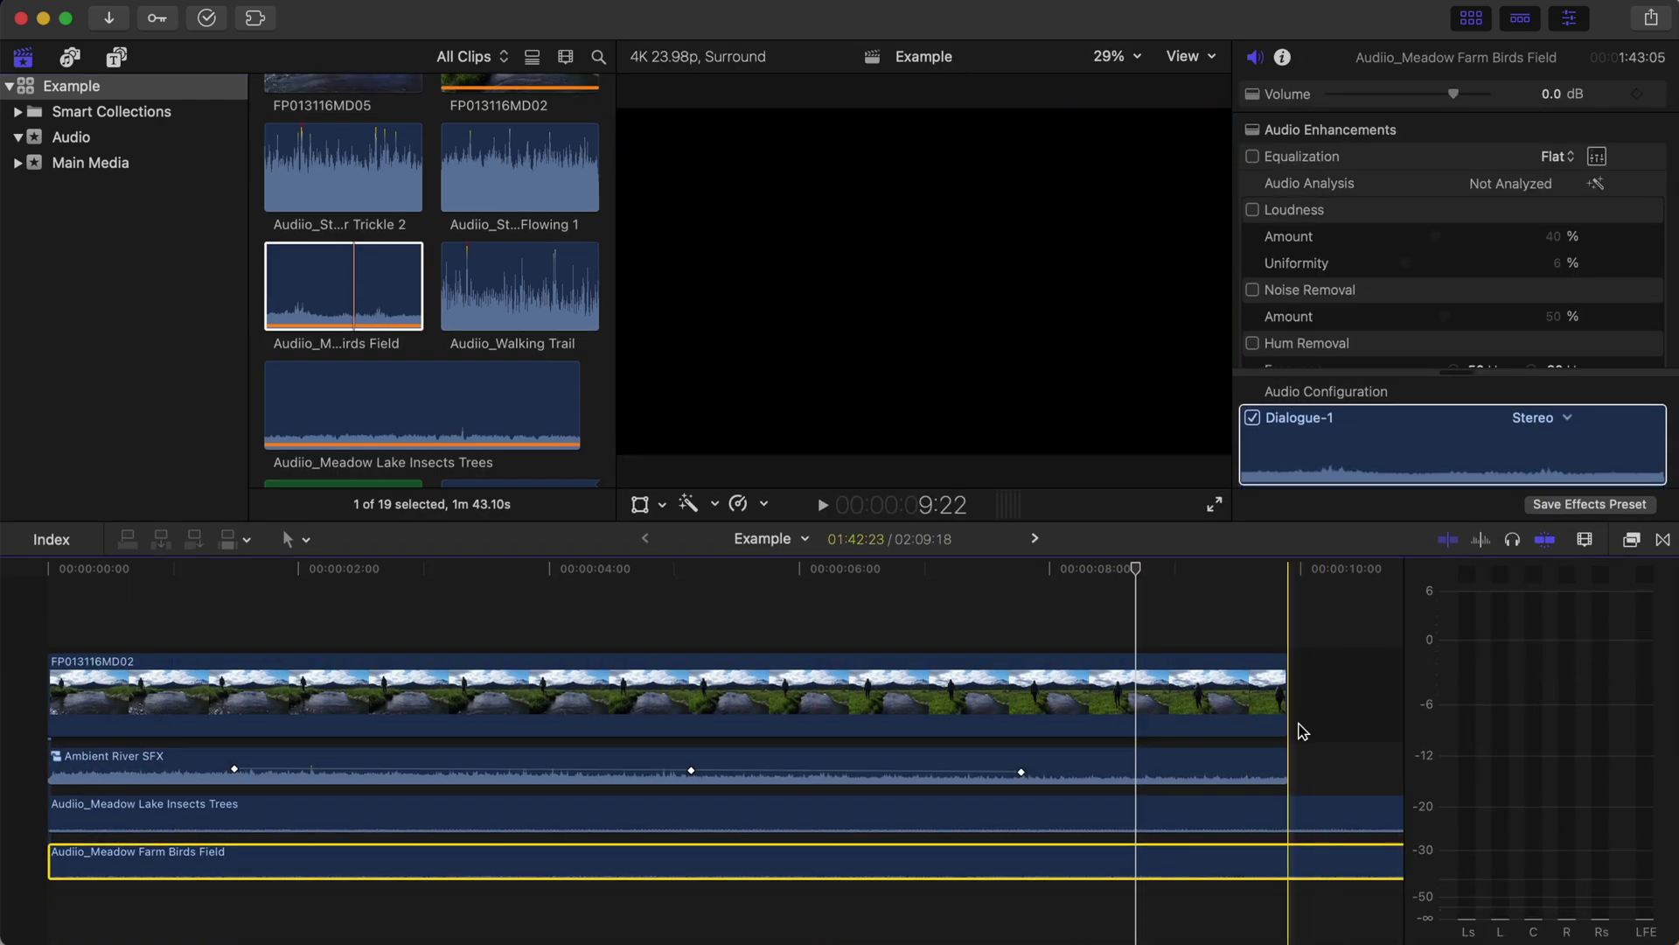
left_click(1292, 813)
left_click(1286, 865, "super")
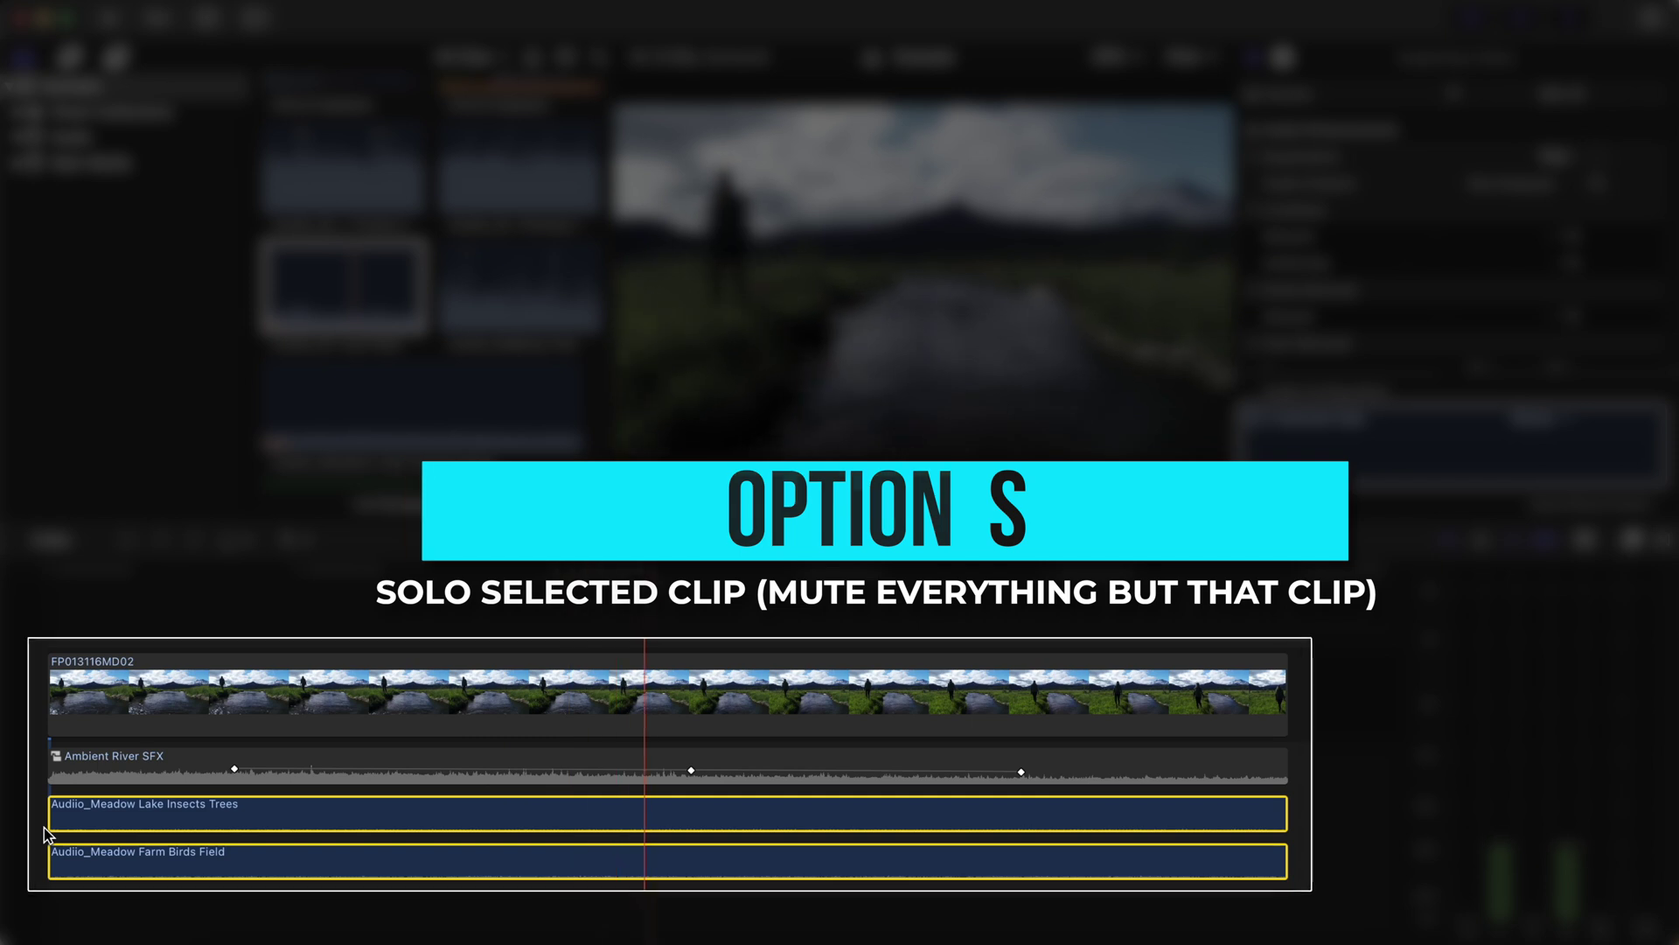
Compound the two meadow clips as 'Ambient Meadow SFX' and set its Pan Mode to Ambience.
key("alt+g")
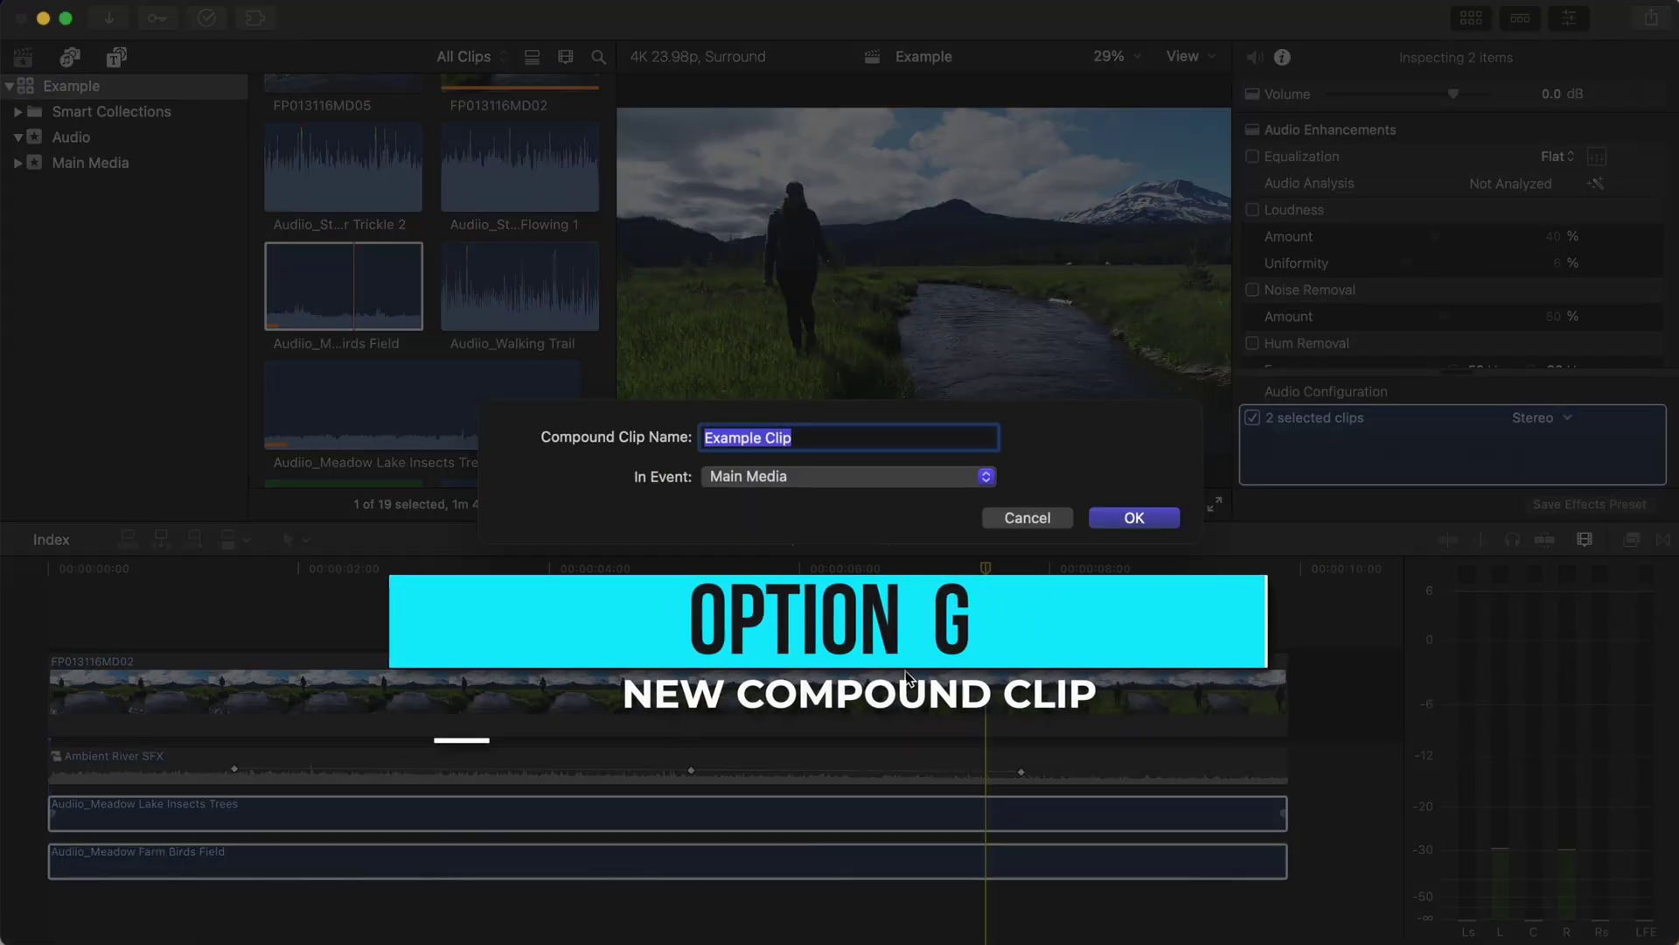
type("Ambient Meadow SFX")
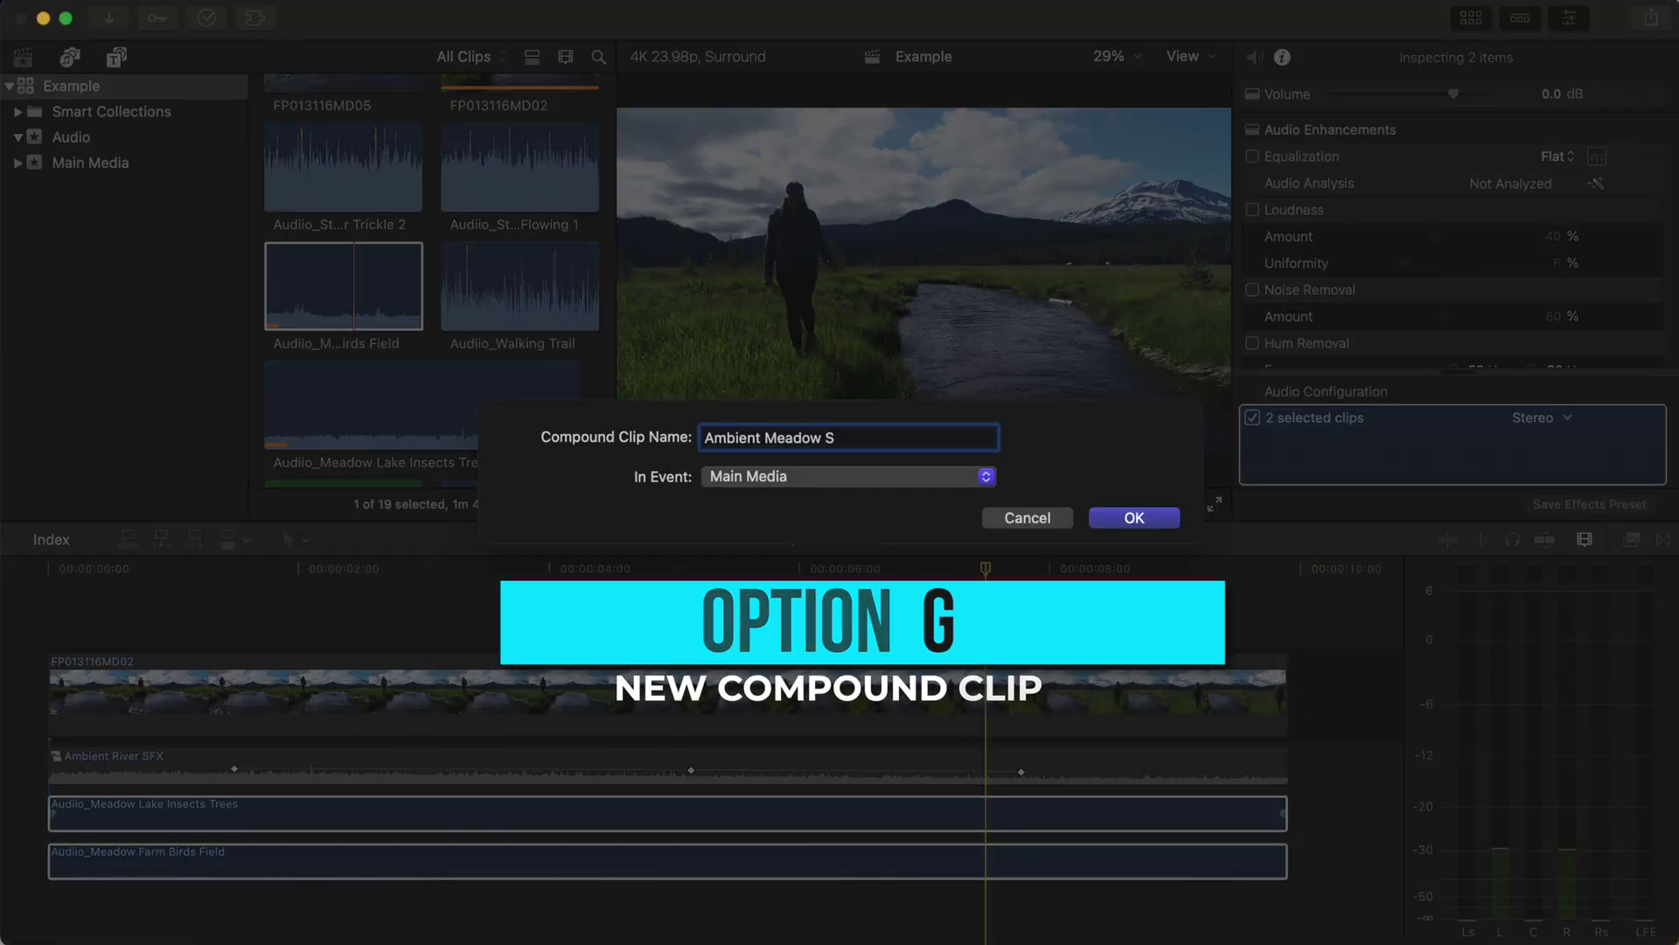
key("Return")
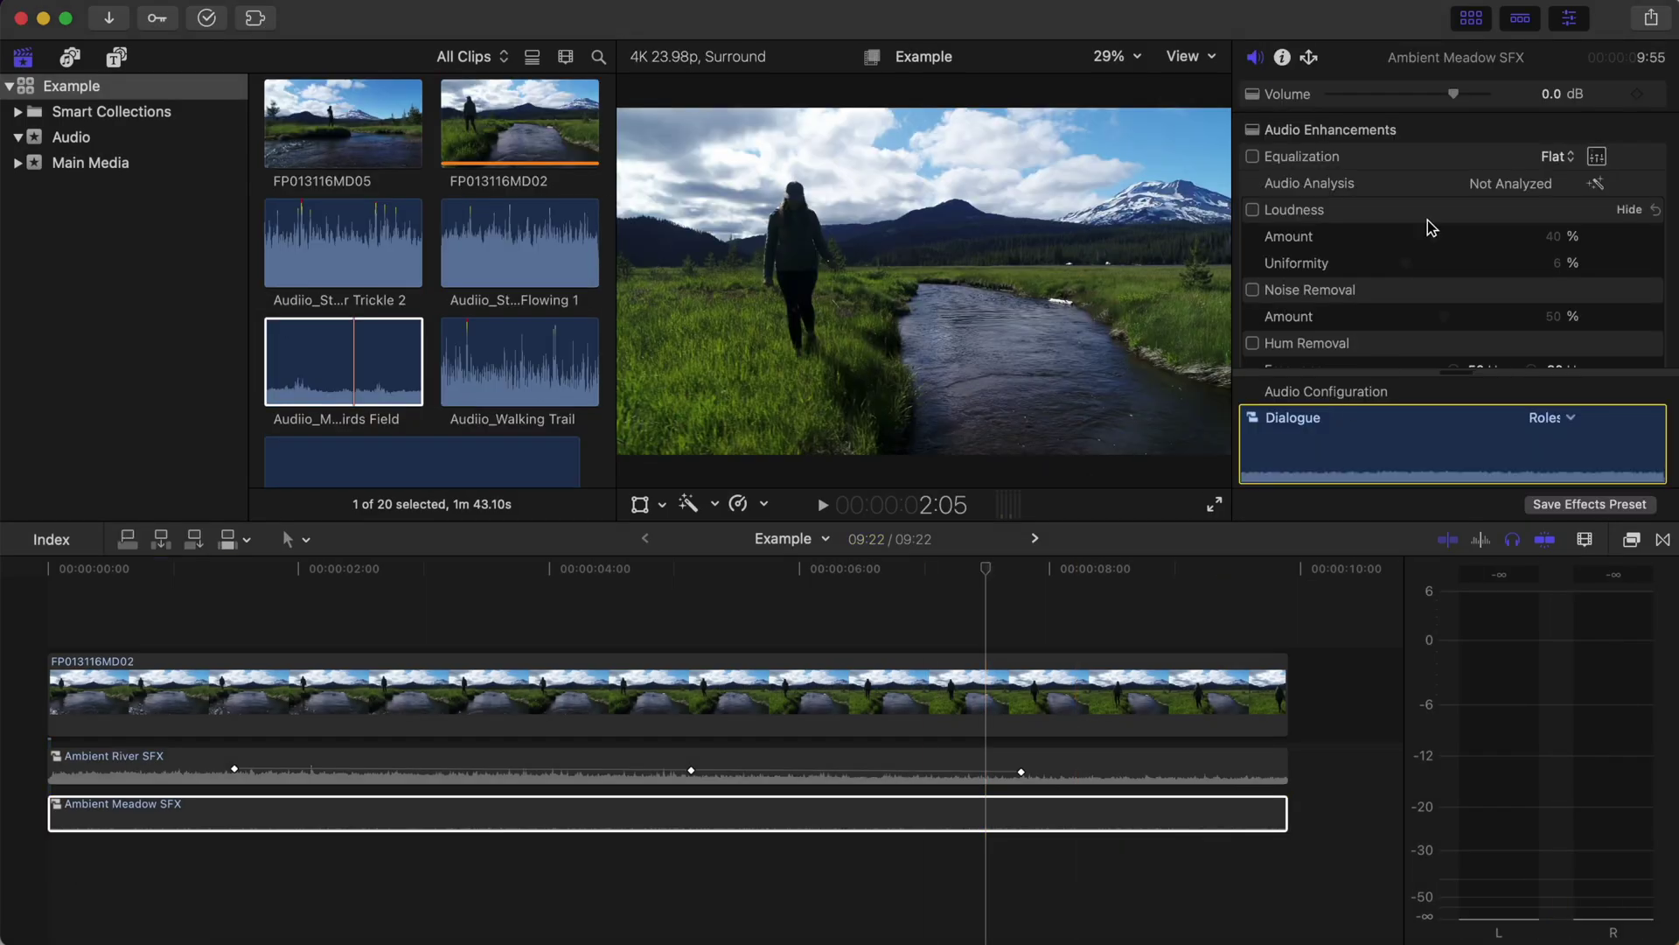
scroll(1428, 219, "down", 4)
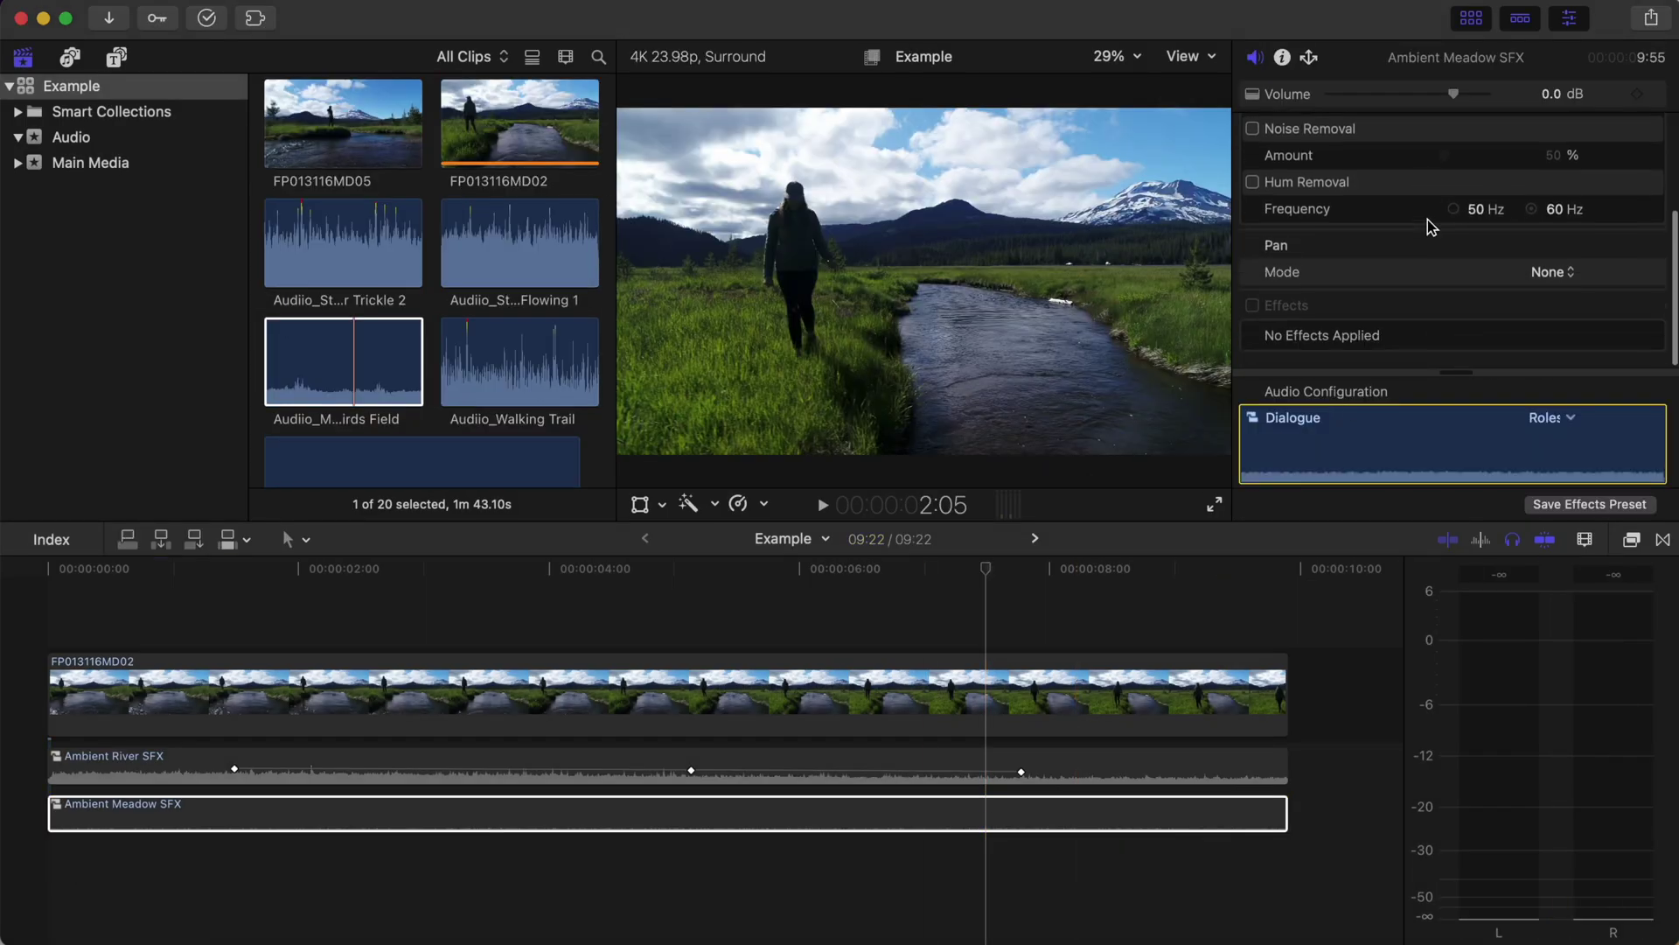
left_click(1547, 276)
left_click(1563, 462)
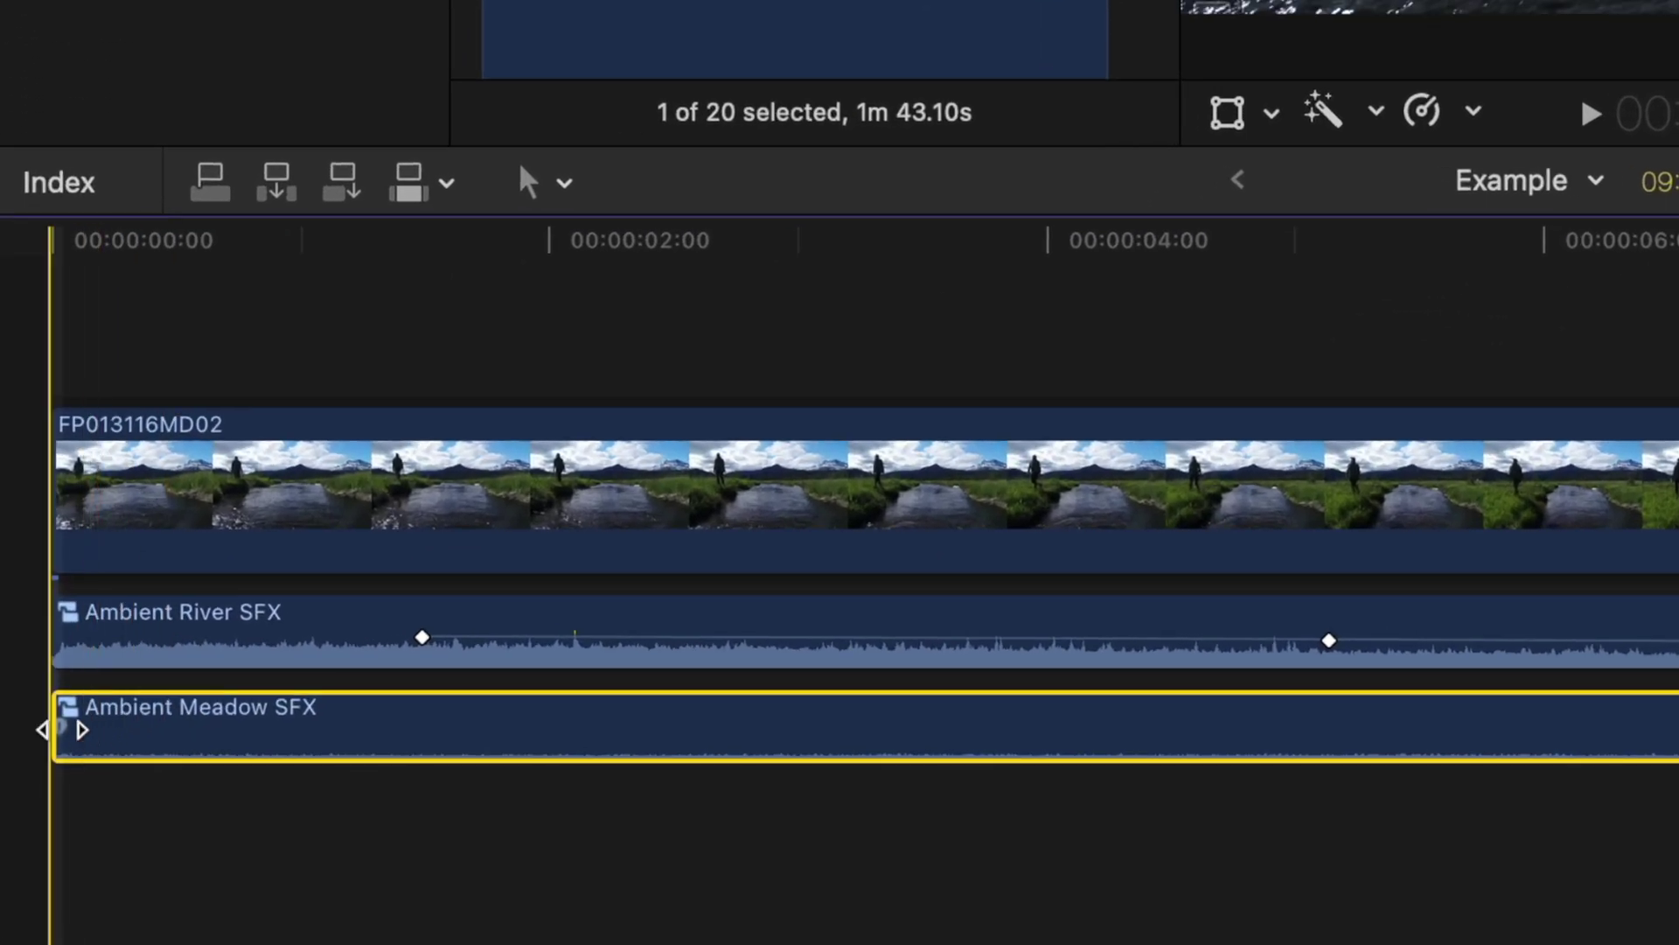
Make the Ambient Meadow SFX fade-in linear and drag it out to a long length.
right_click(59, 729)
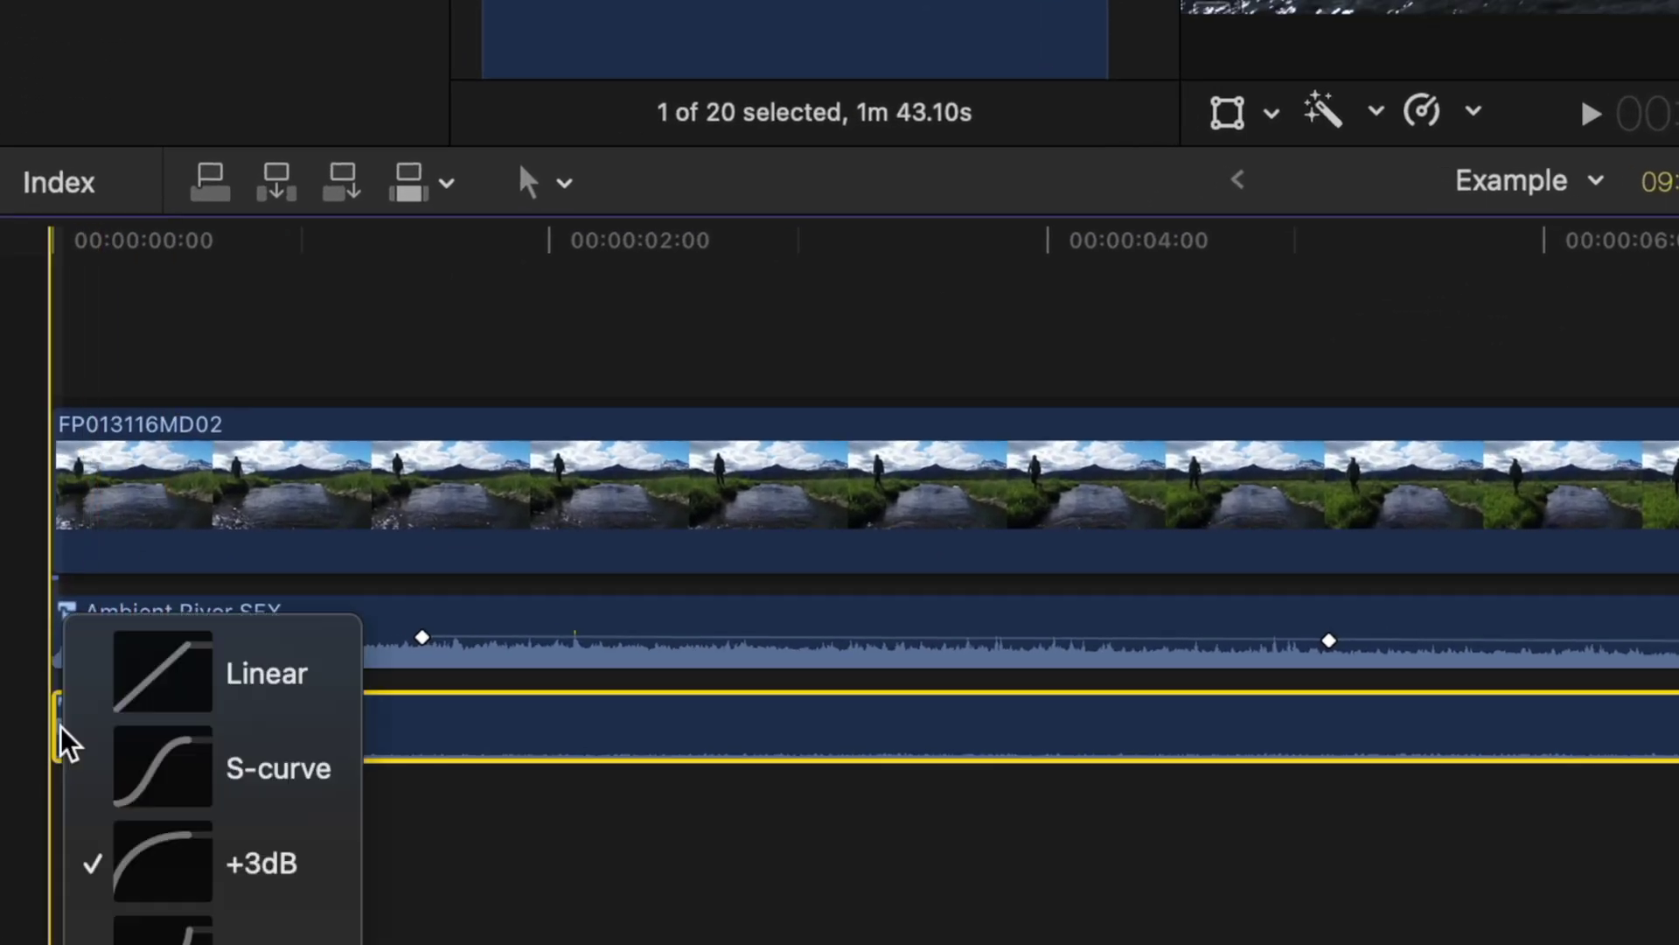
left_click(161, 674)
left_click_drag(64, 730, 1182, 725)
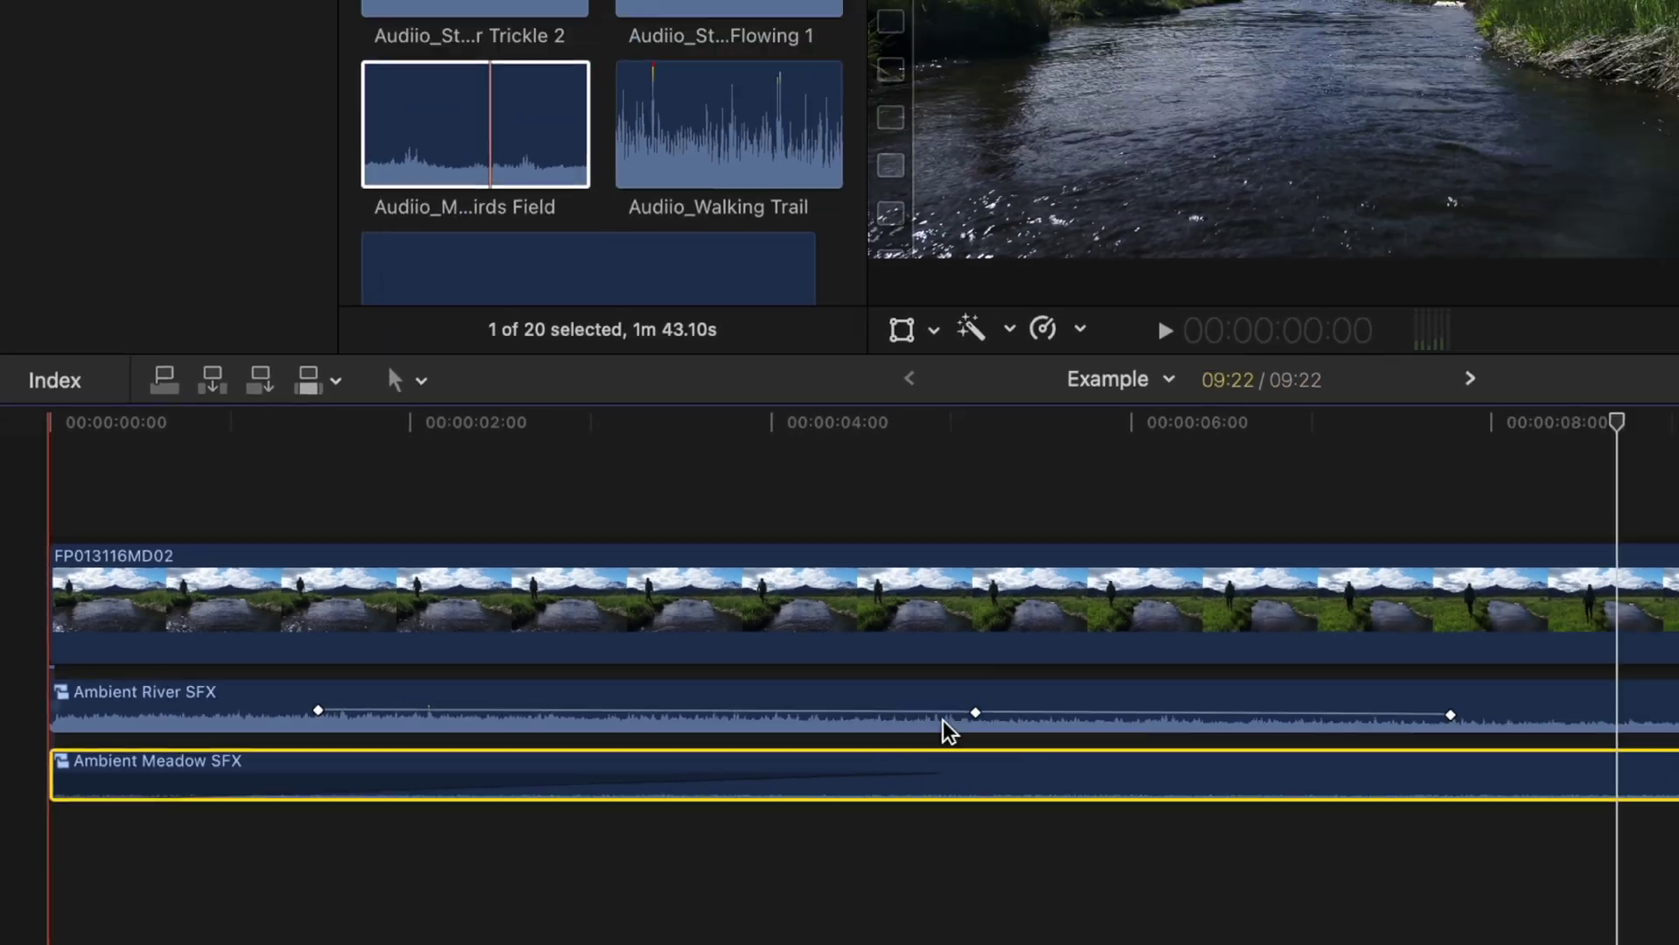
key("space")
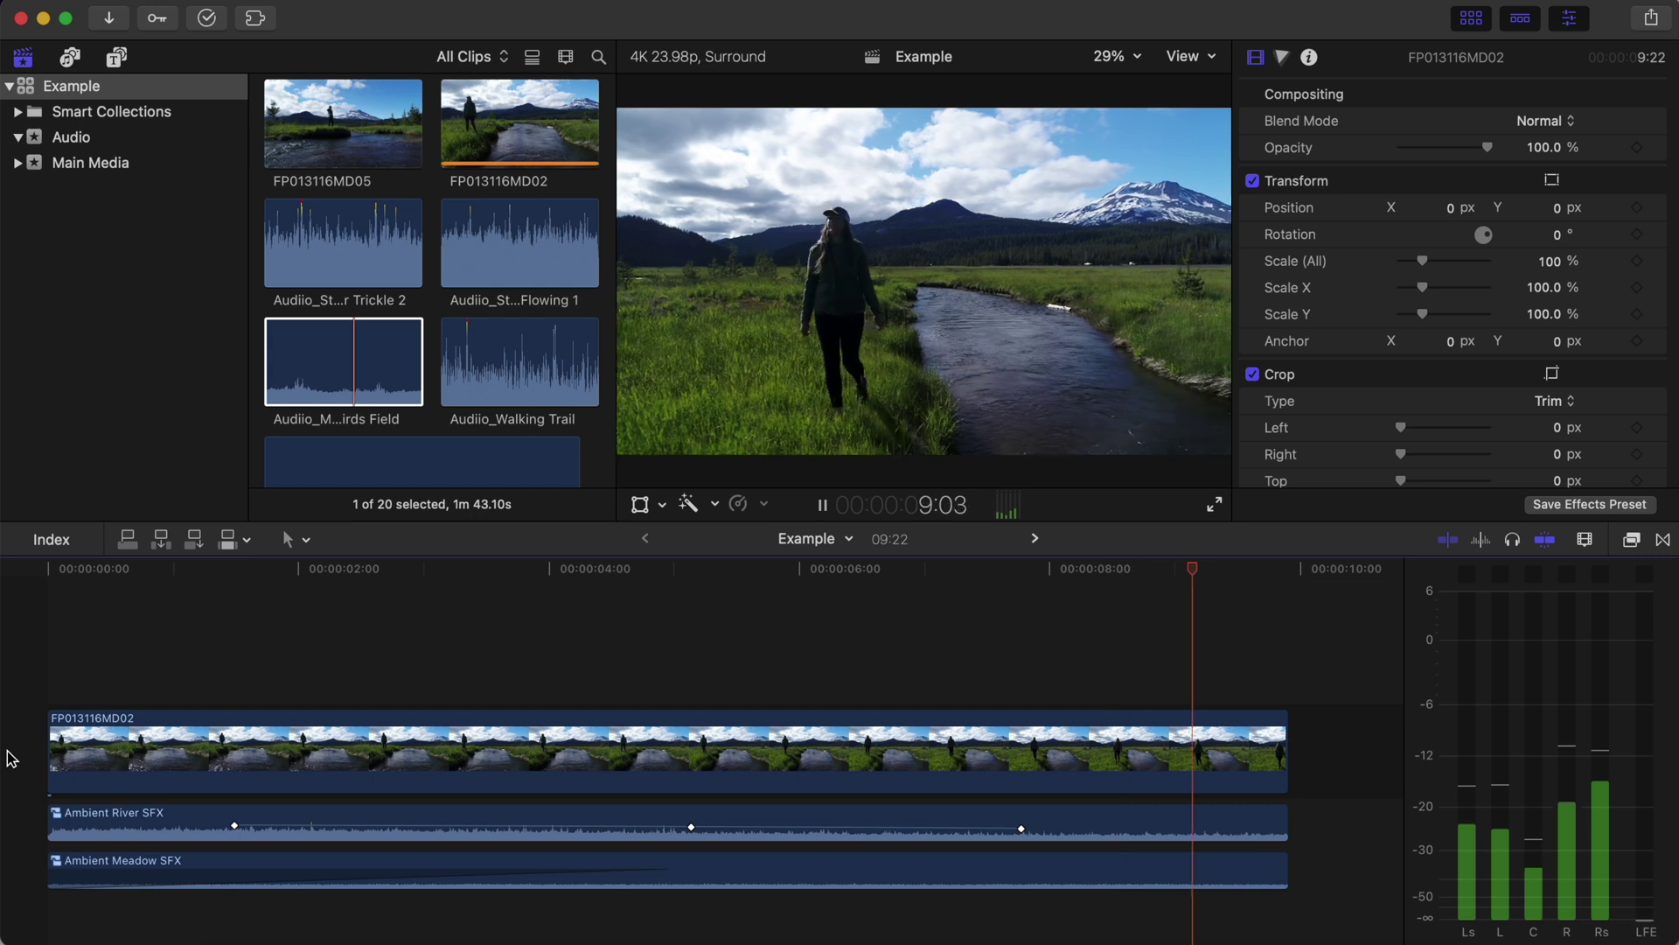
scroll(510, 418, "down", 5)
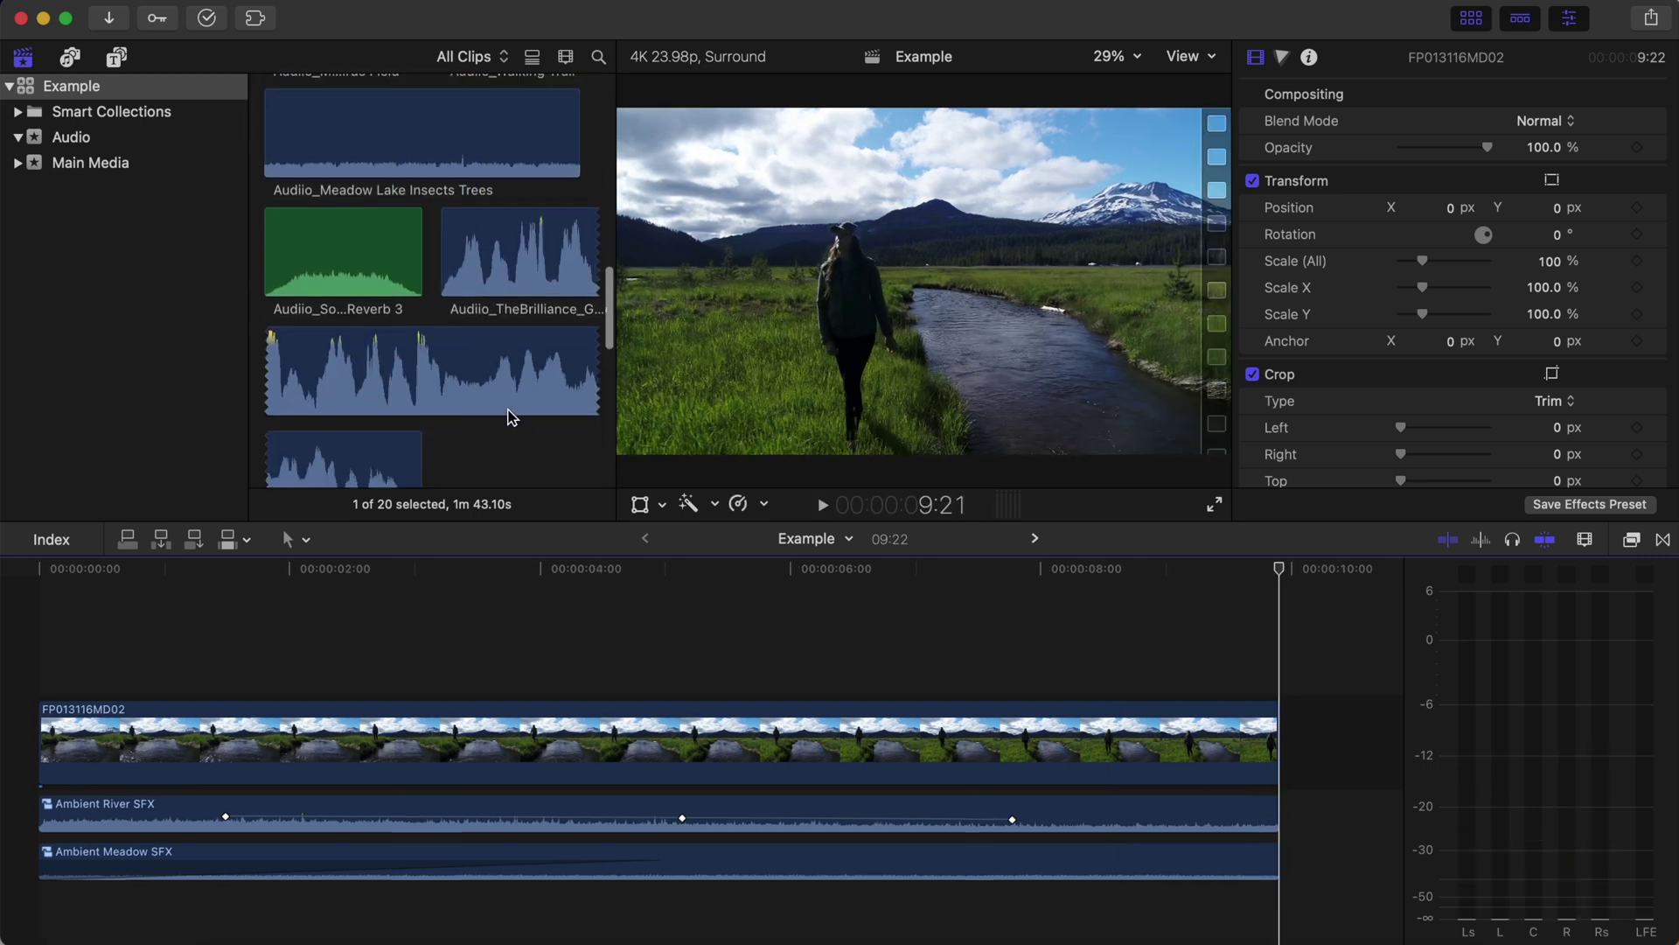
scroll(510, 418, "down", 5)
scroll(519, 426, "down", 3)
scroll(518, 427, "up", 4)
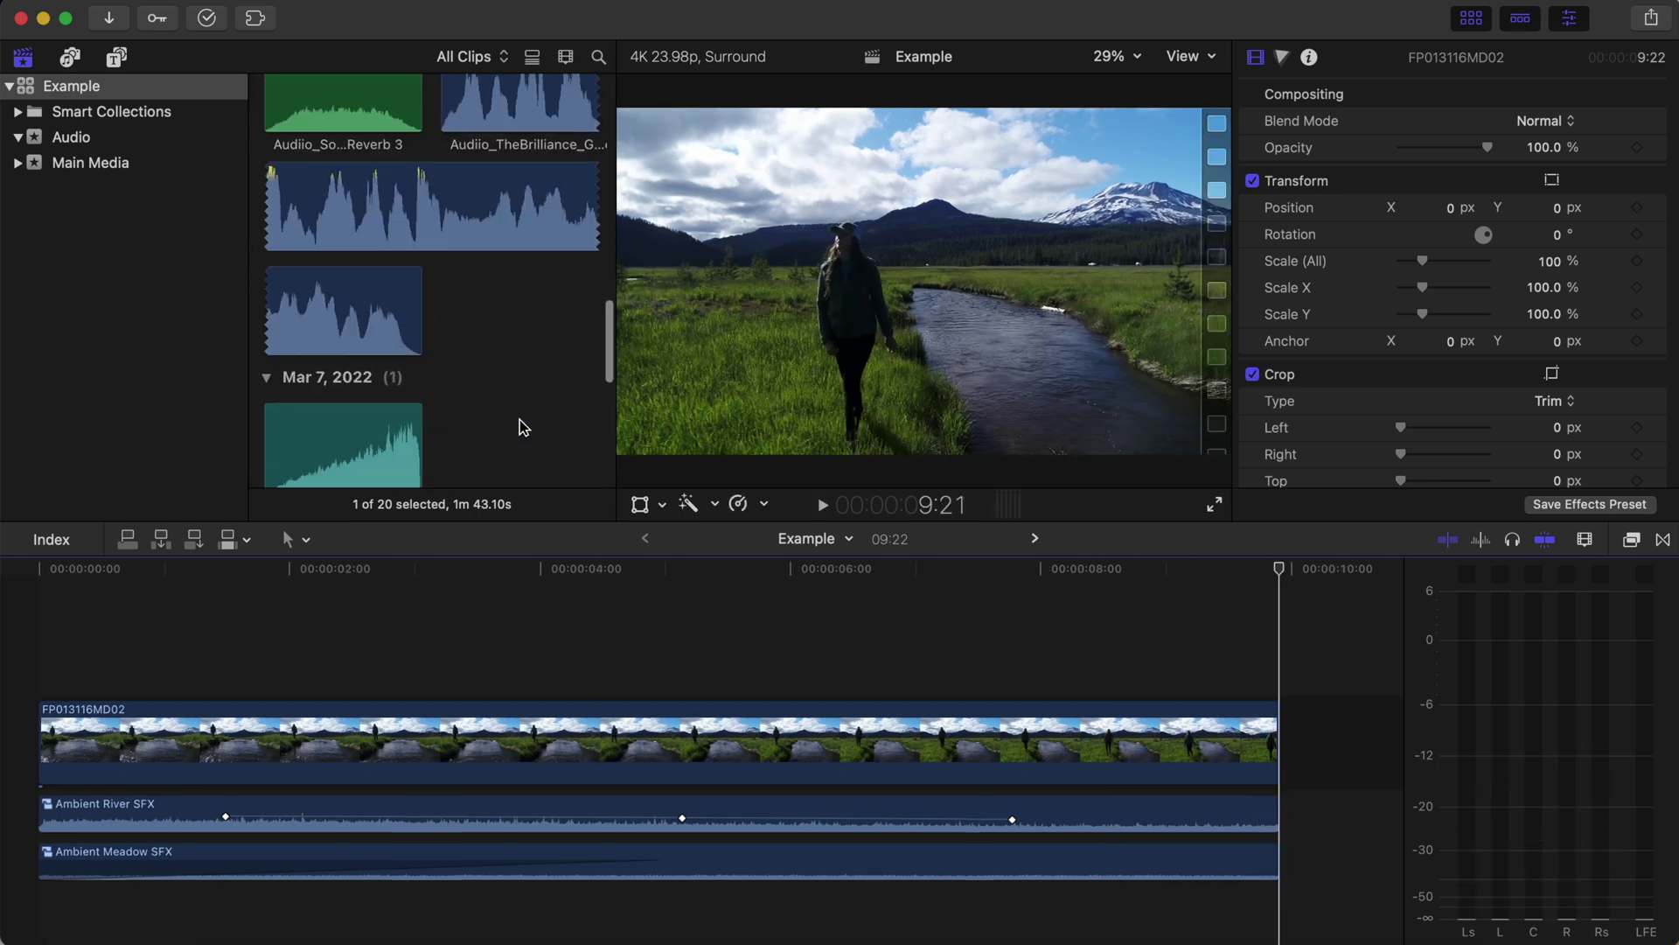
scroll(519, 427, "down", 5)
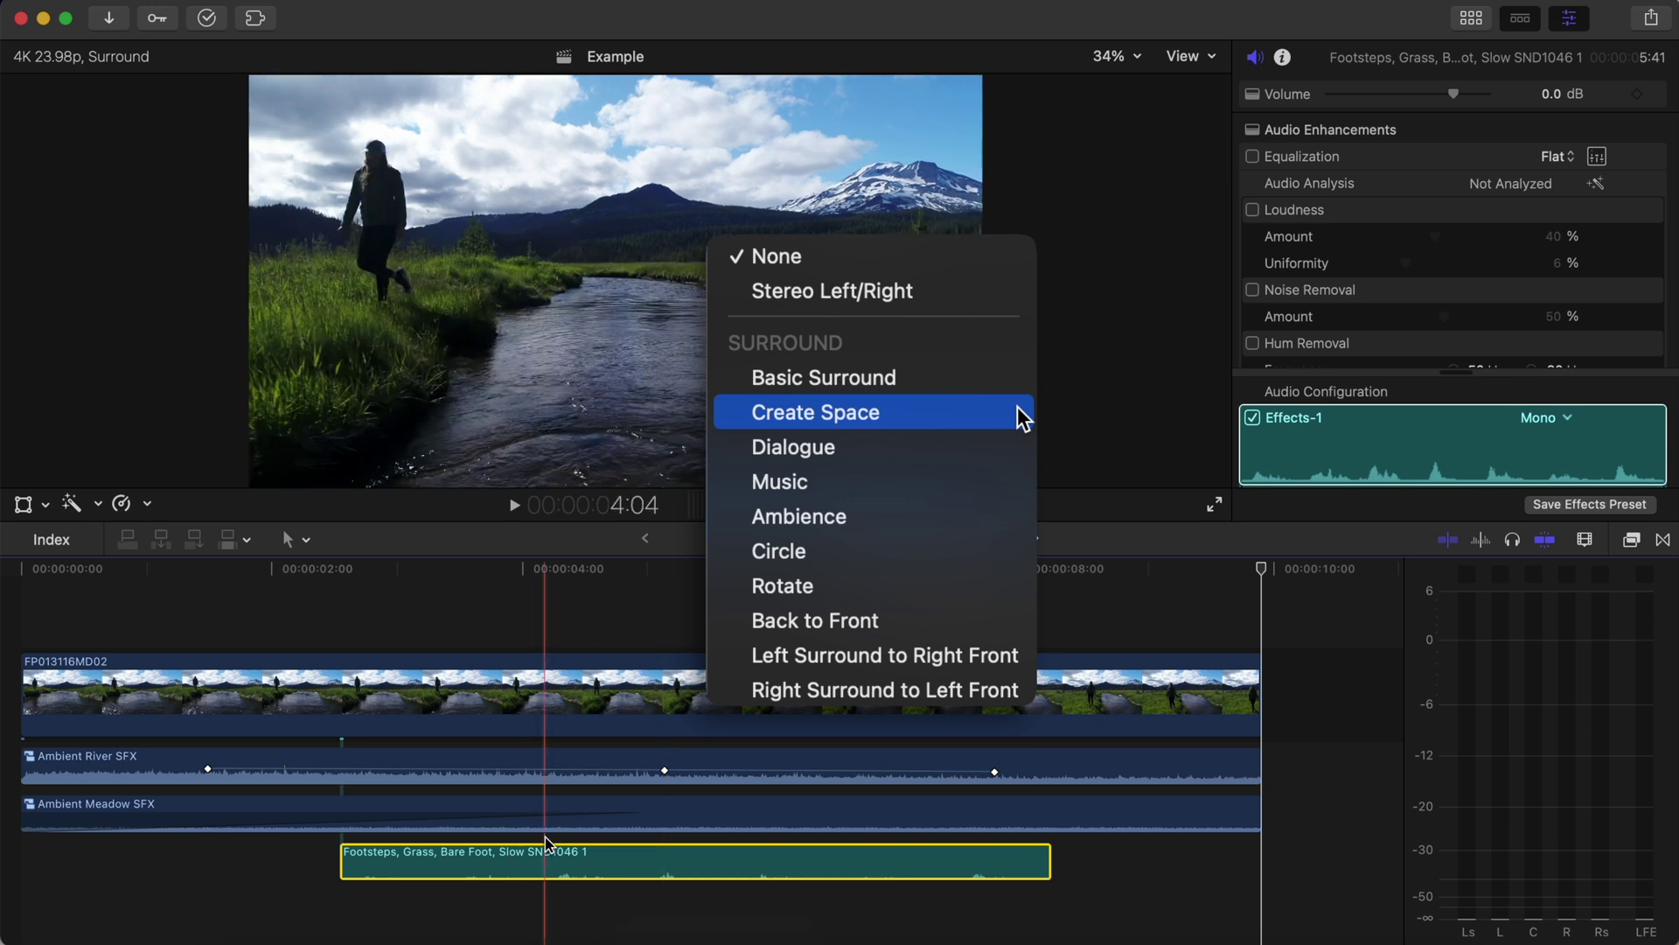
Slide the footsteps clip later so it starts just after the two-second mark.
left_click_drag(523, 860, 682, 860)
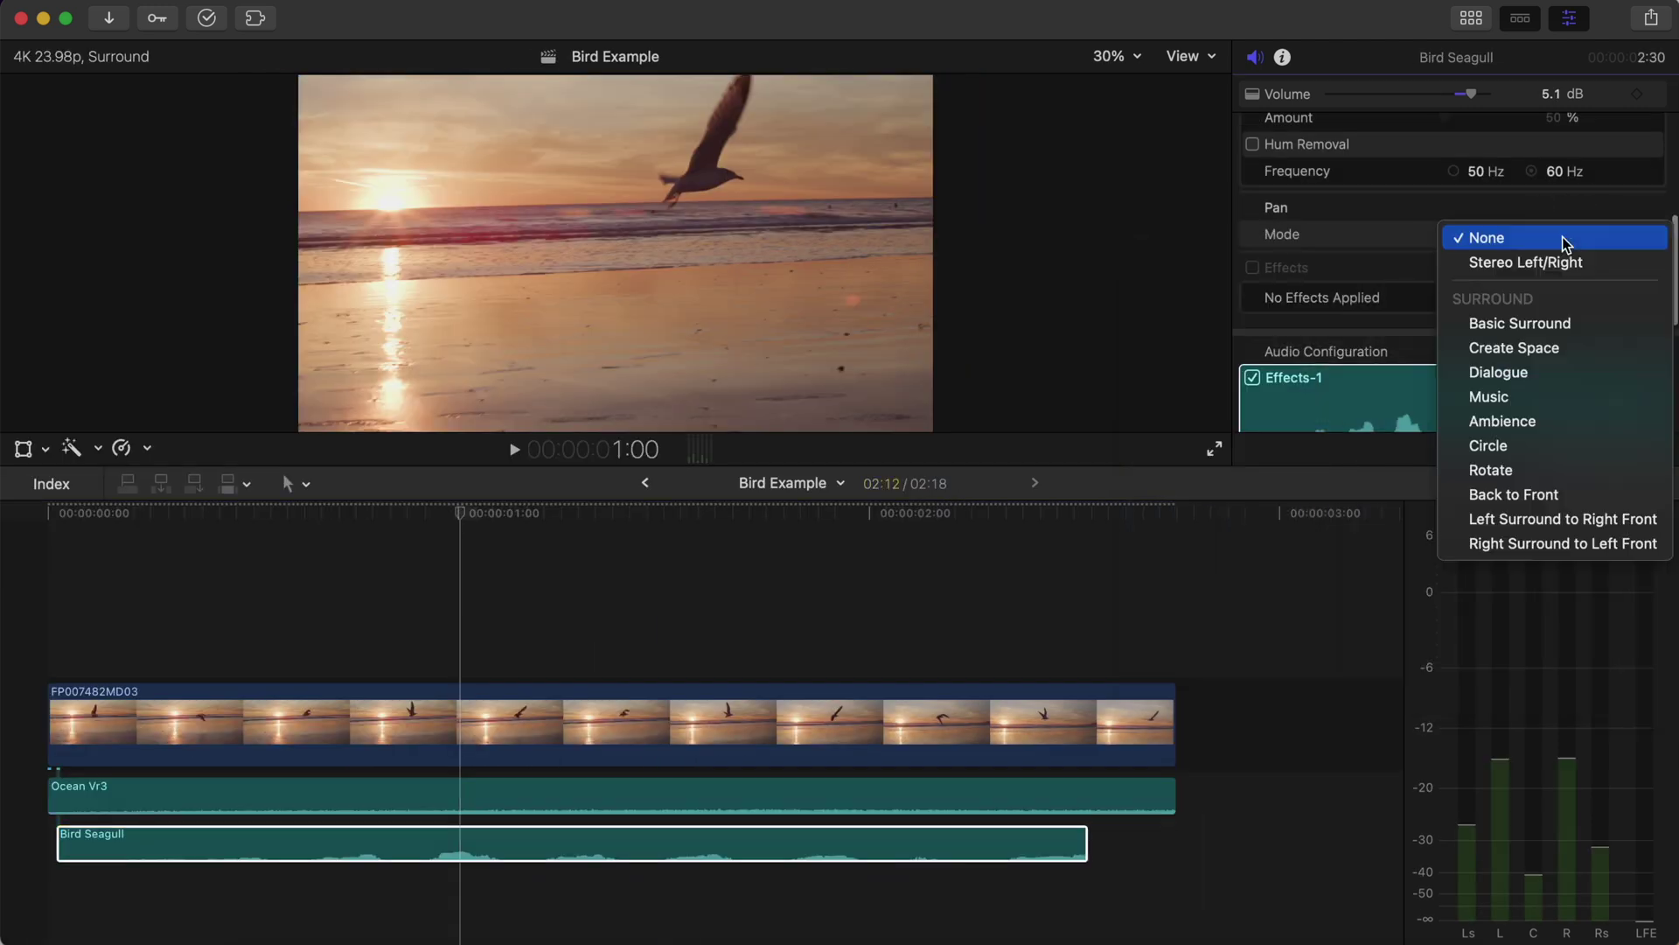
Set Bird Seagull to Create Space panning and play the seagull and crash glass examples.
left_click(1548, 355)
scroll(1484, 200, "down", 3)
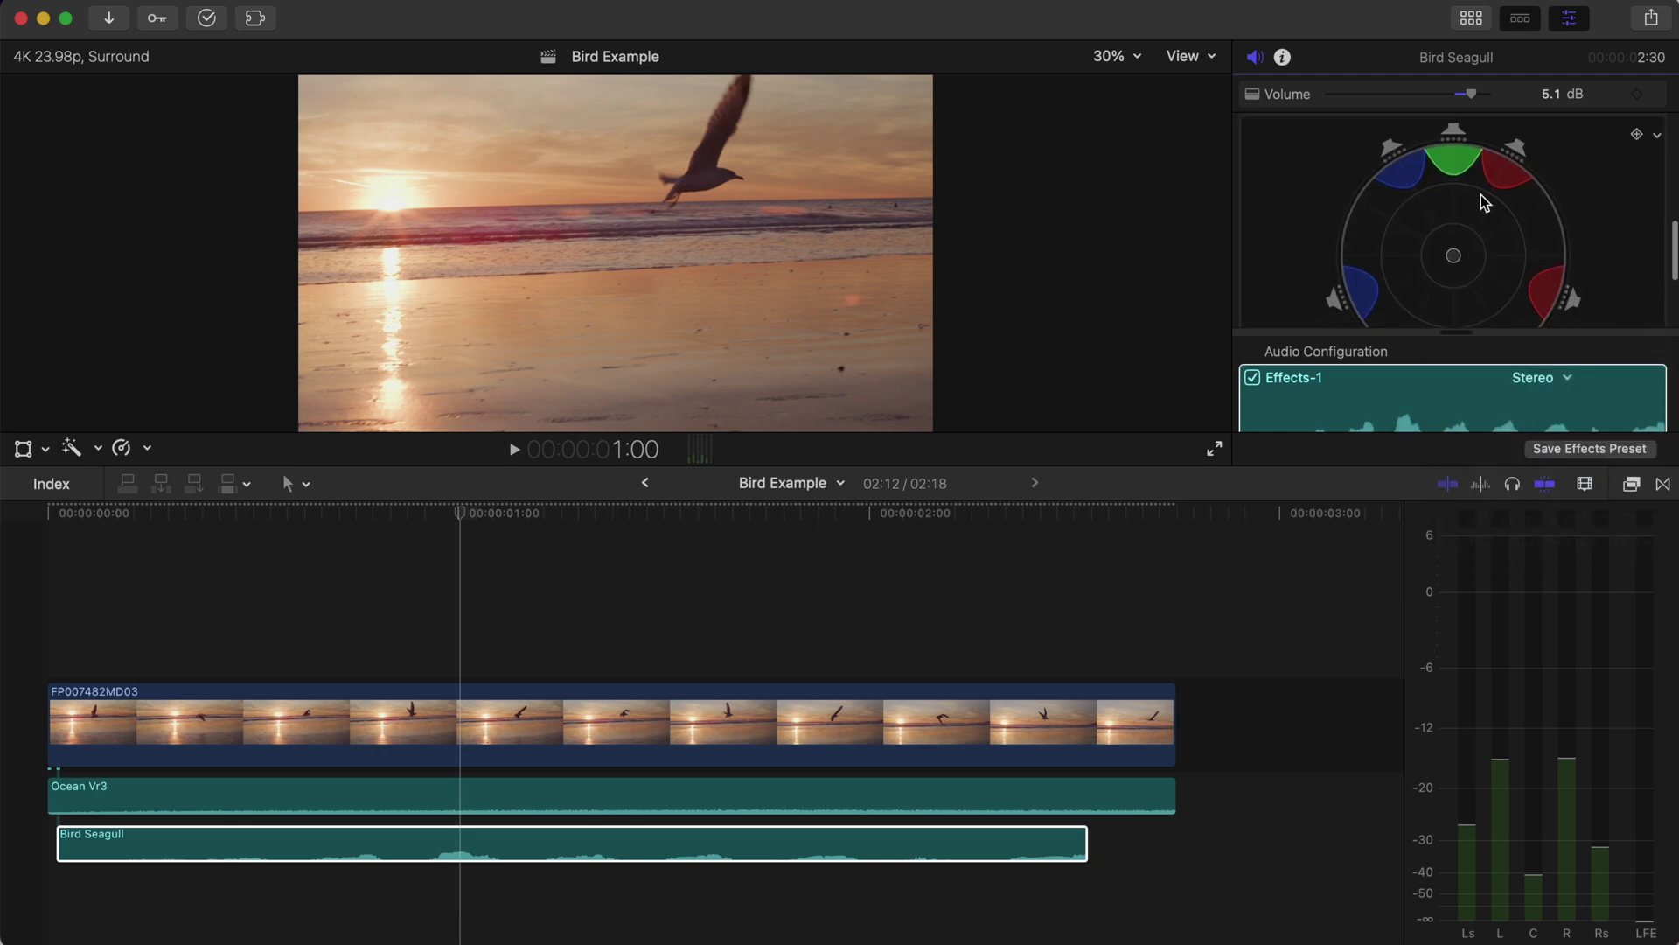
key("space")
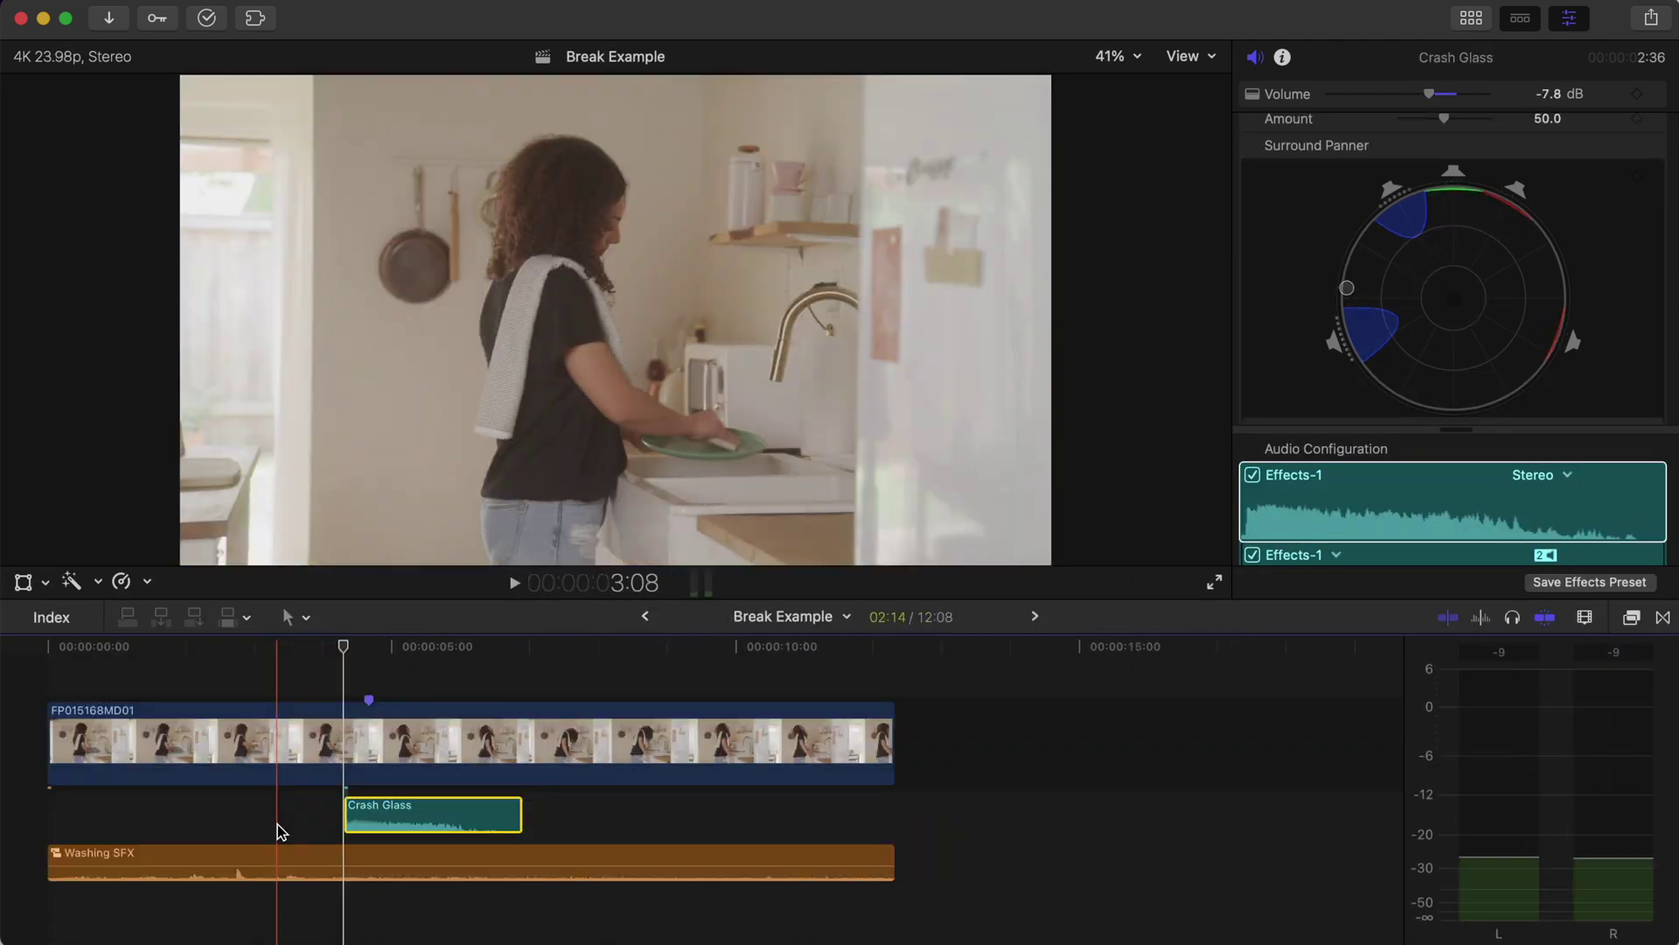
key("space")
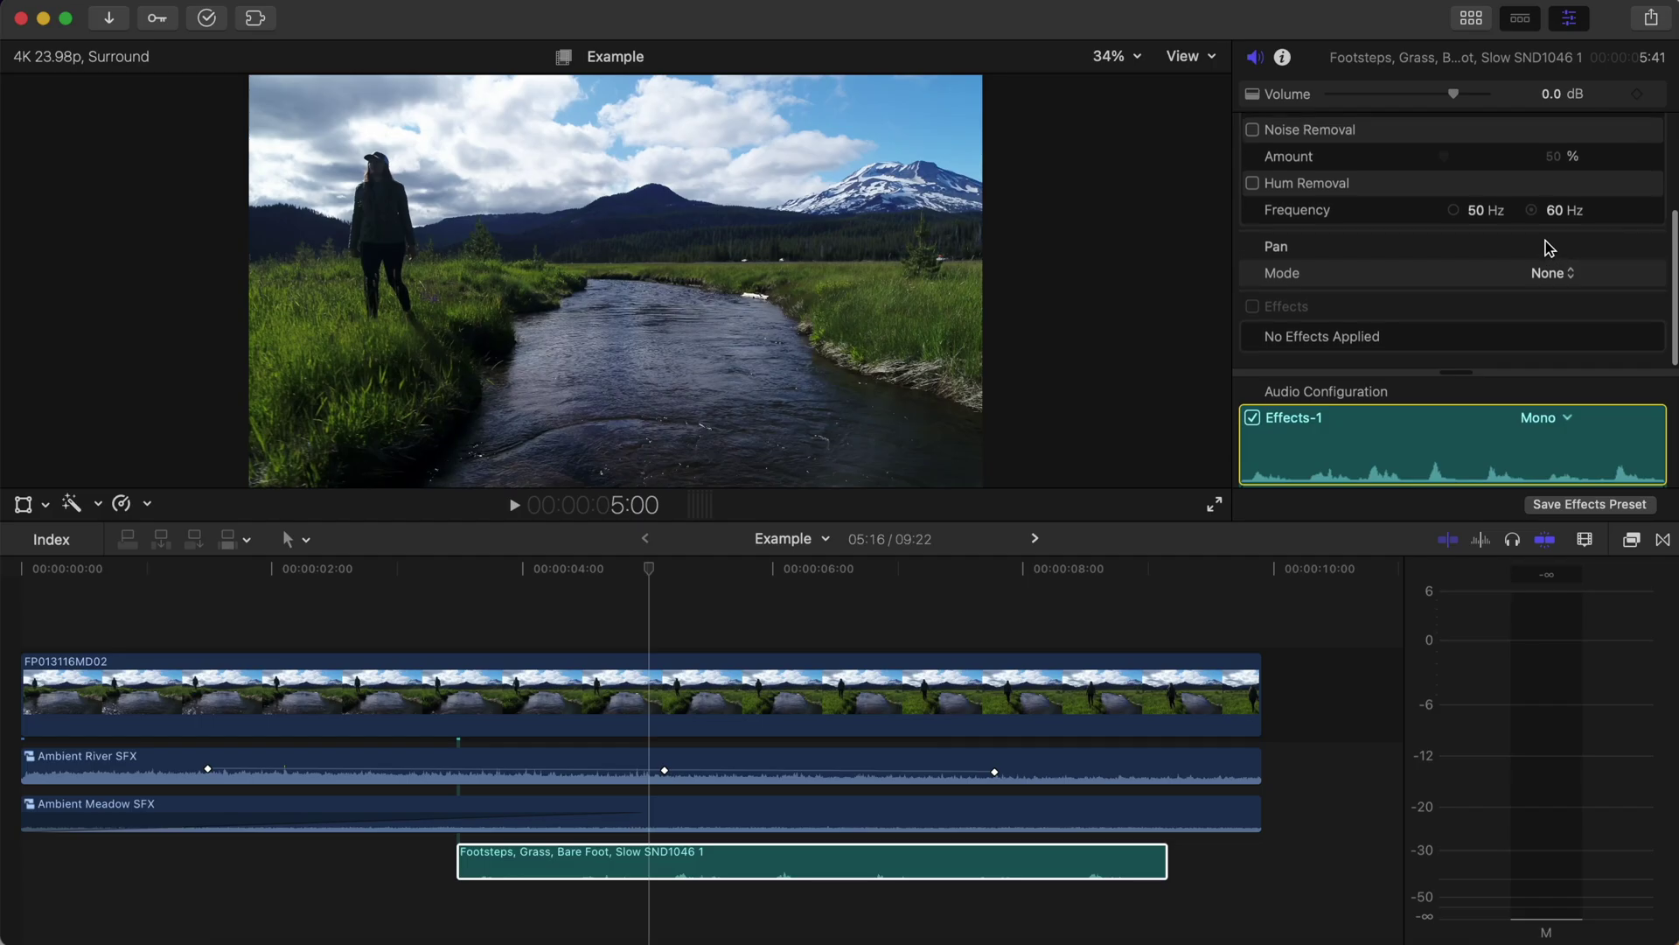
left_click(1554, 276)
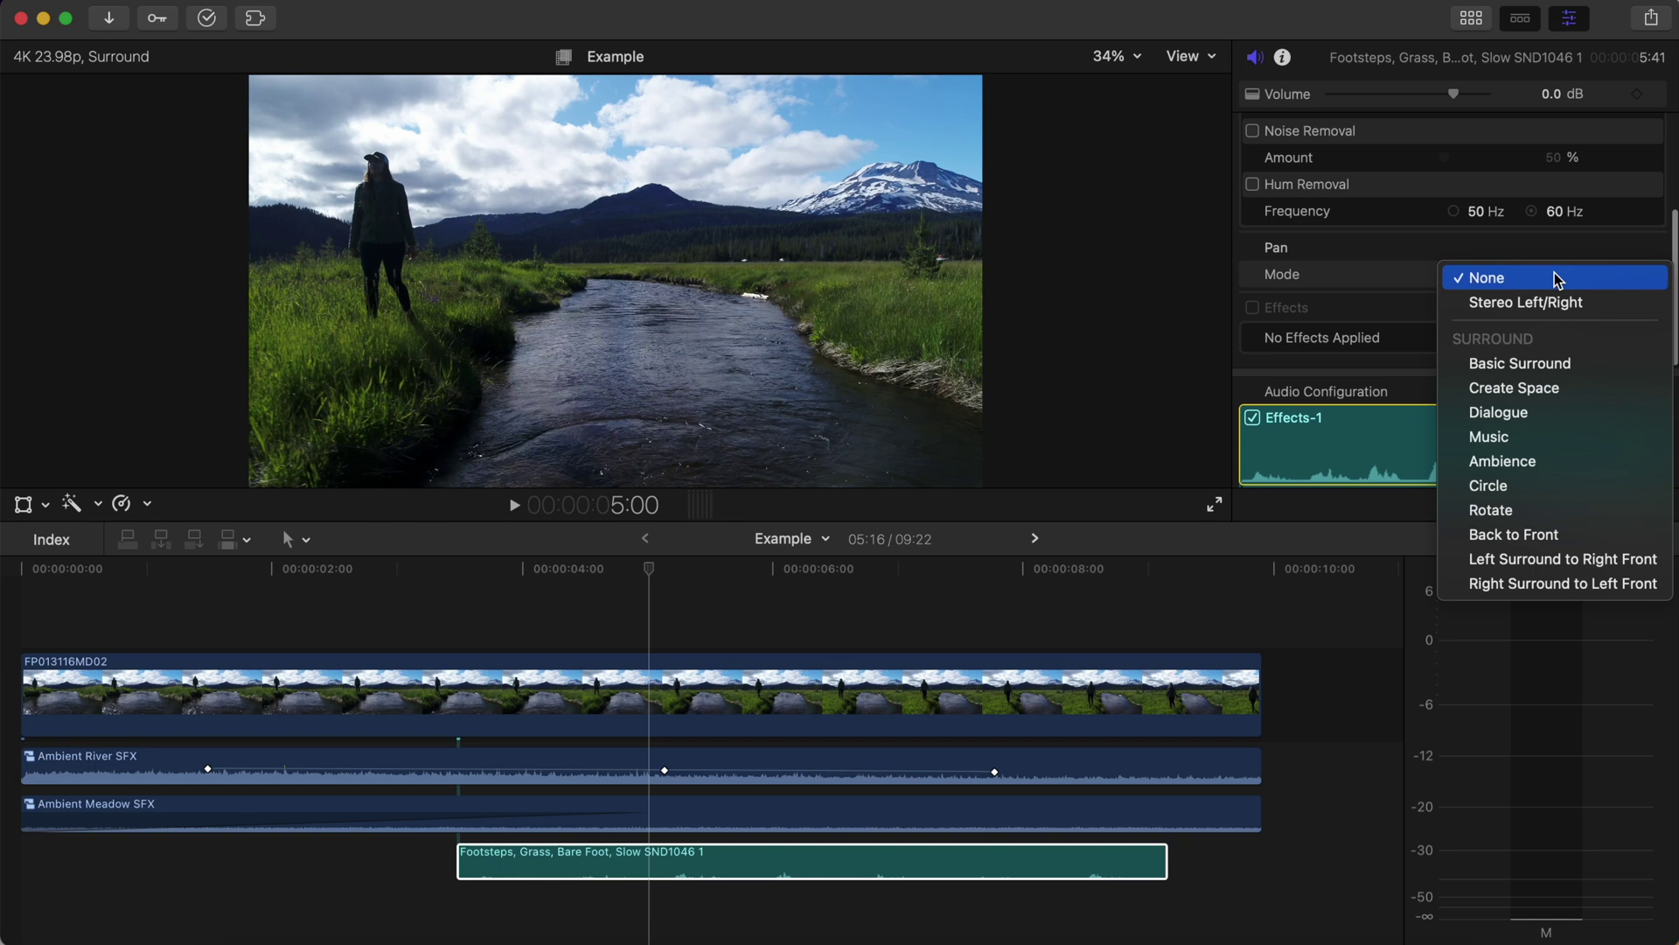
Set the footsteps clip to Create Space panning, play it back, and enable larger waveforms.
left_click(1561, 386)
key("space")
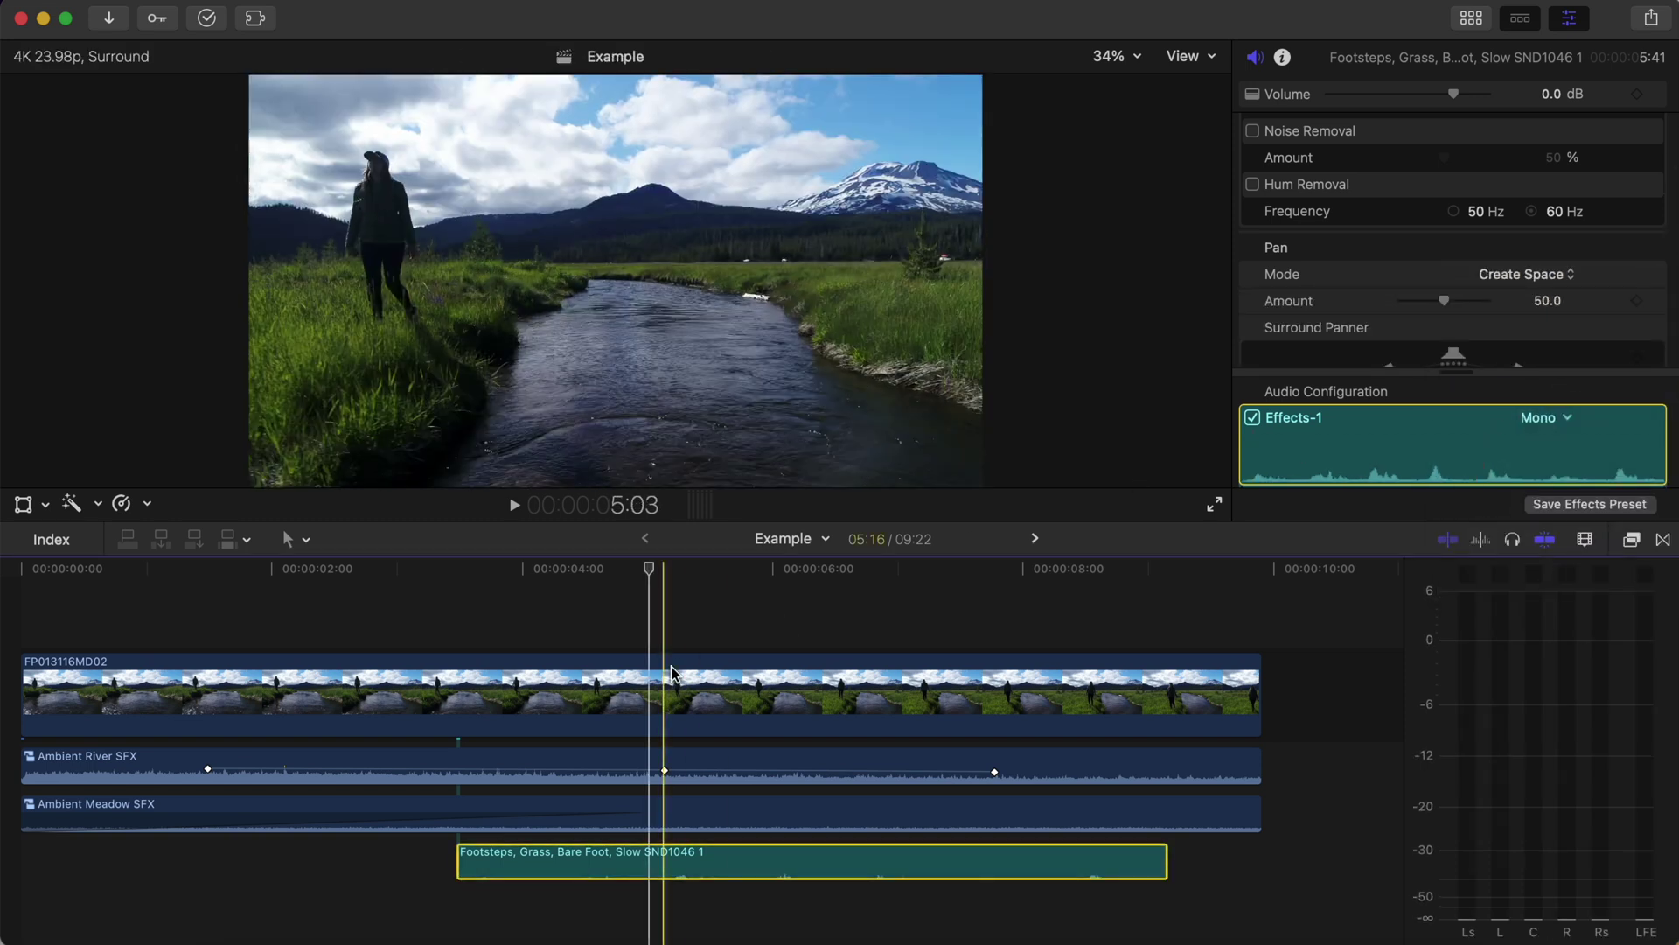
left_click(589, 682)
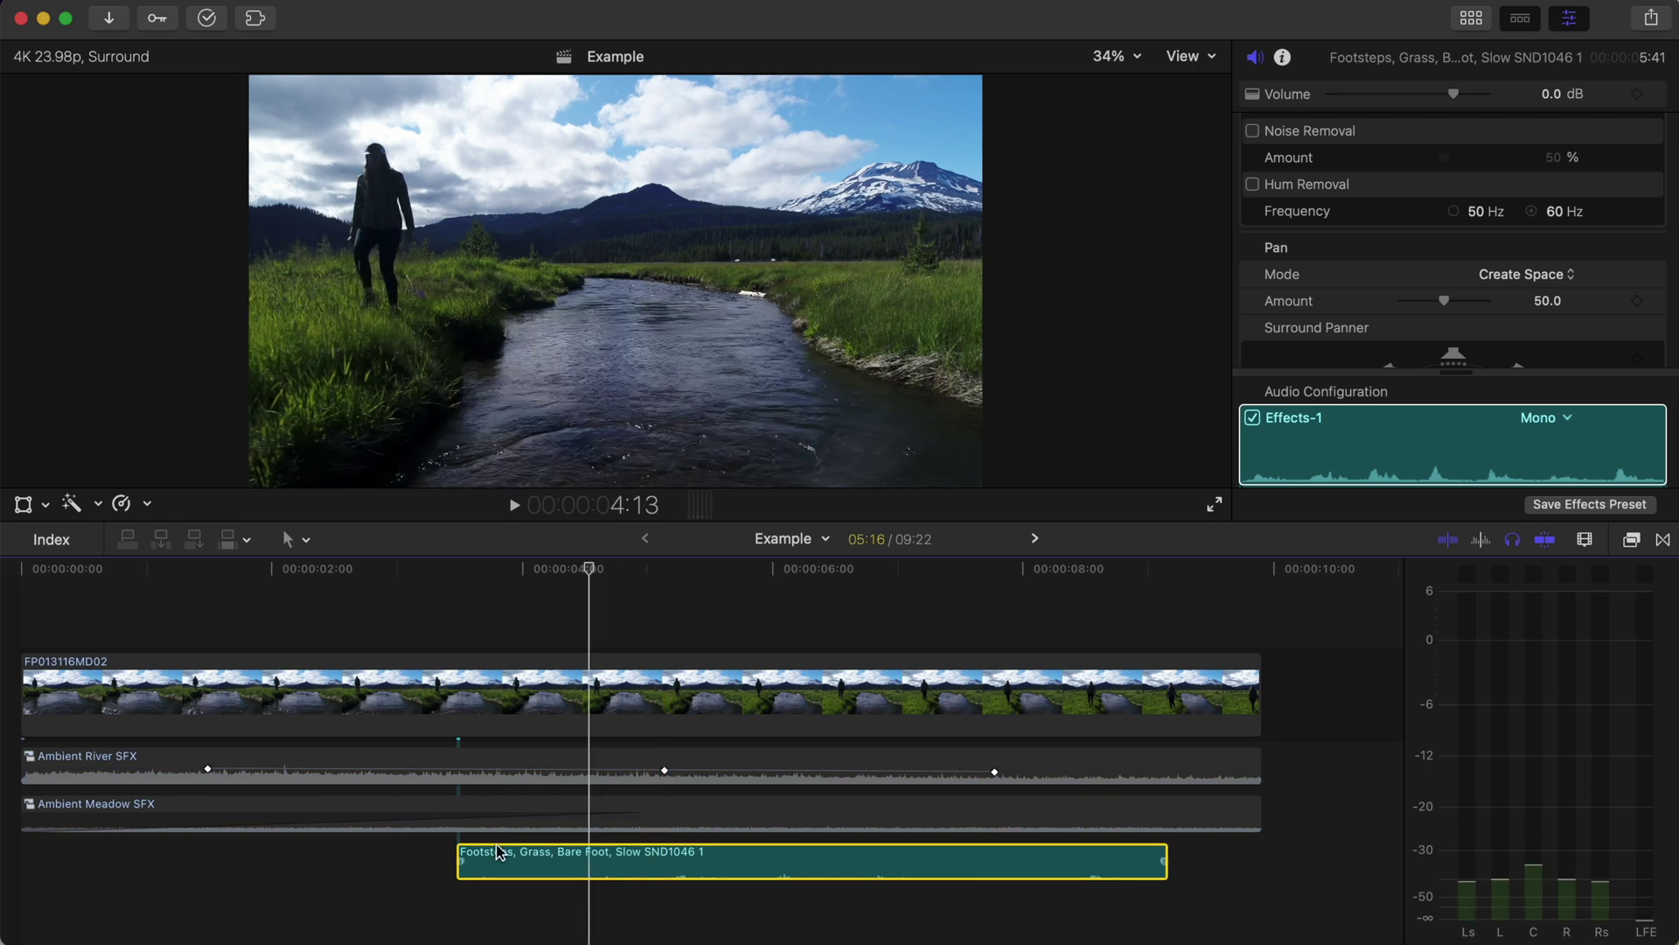
left_click(1587, 539)
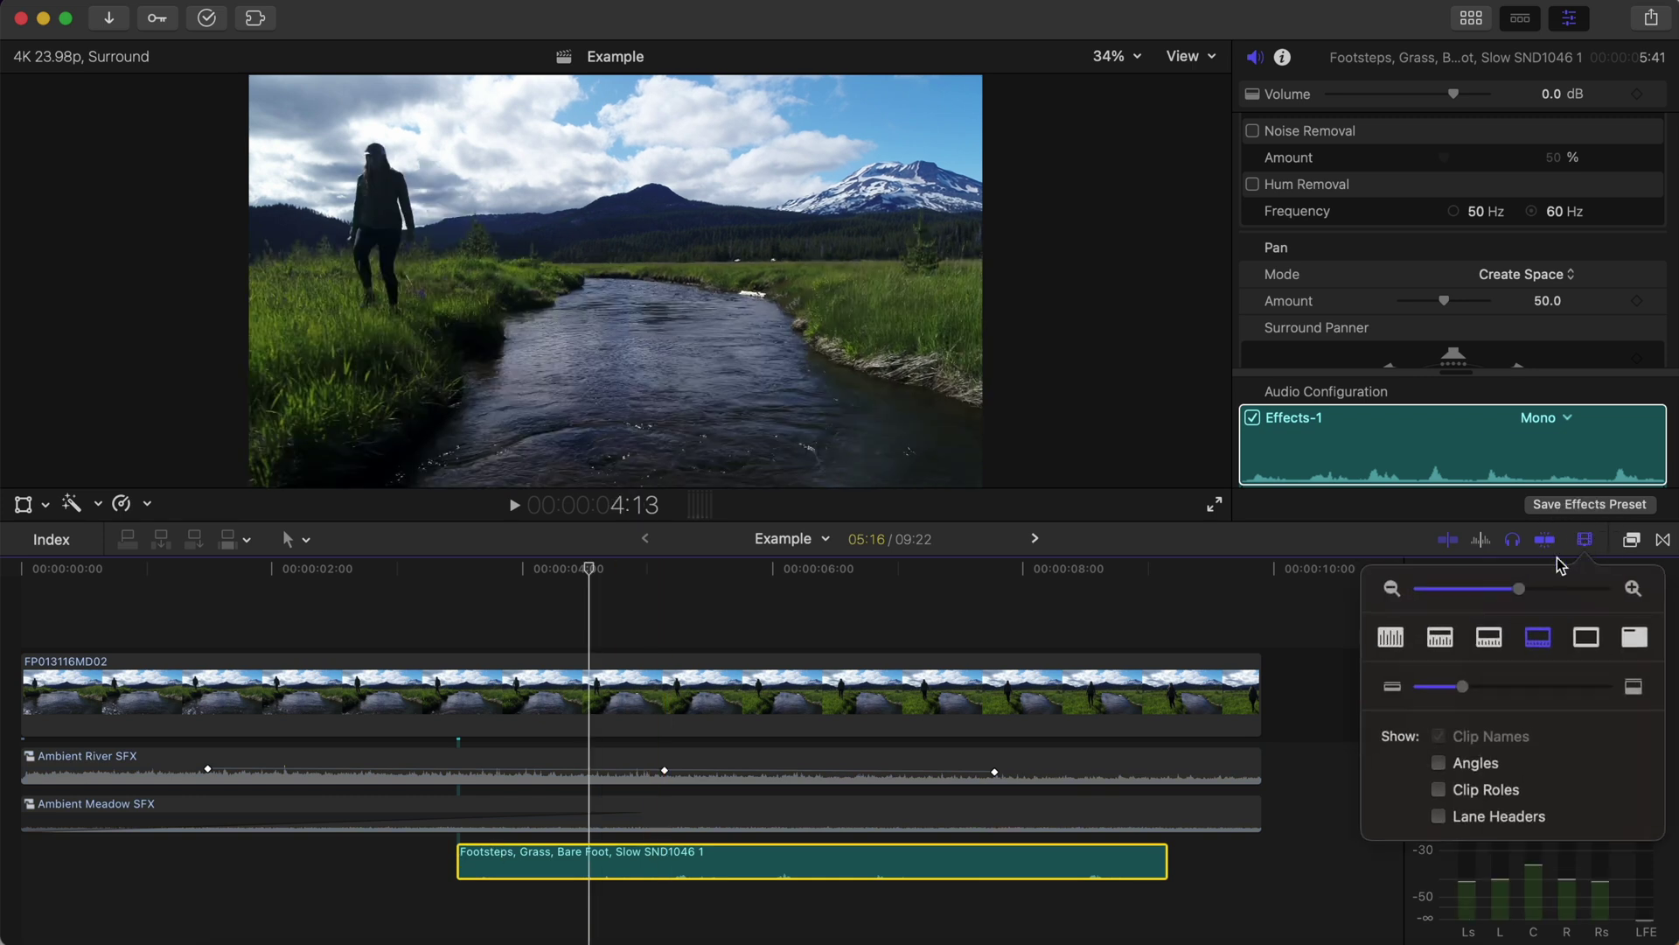
left_click(1441, 640)
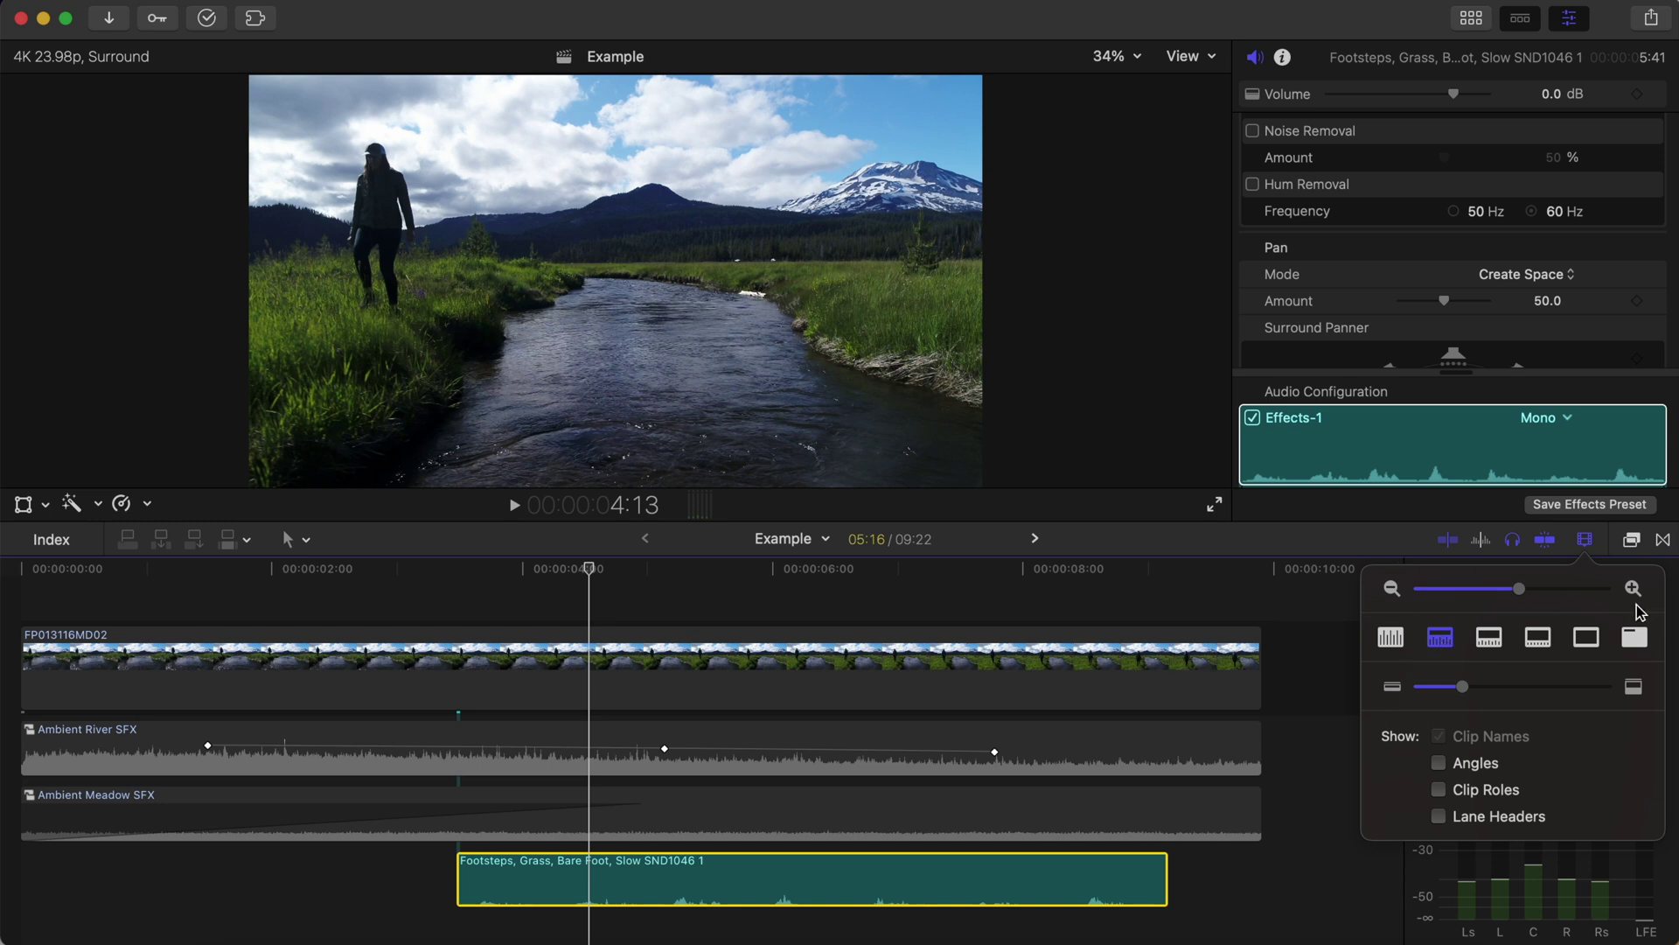
Blade the footsteps clip and drag the later pieces right to space out the steps.
left_click(1586, 540)
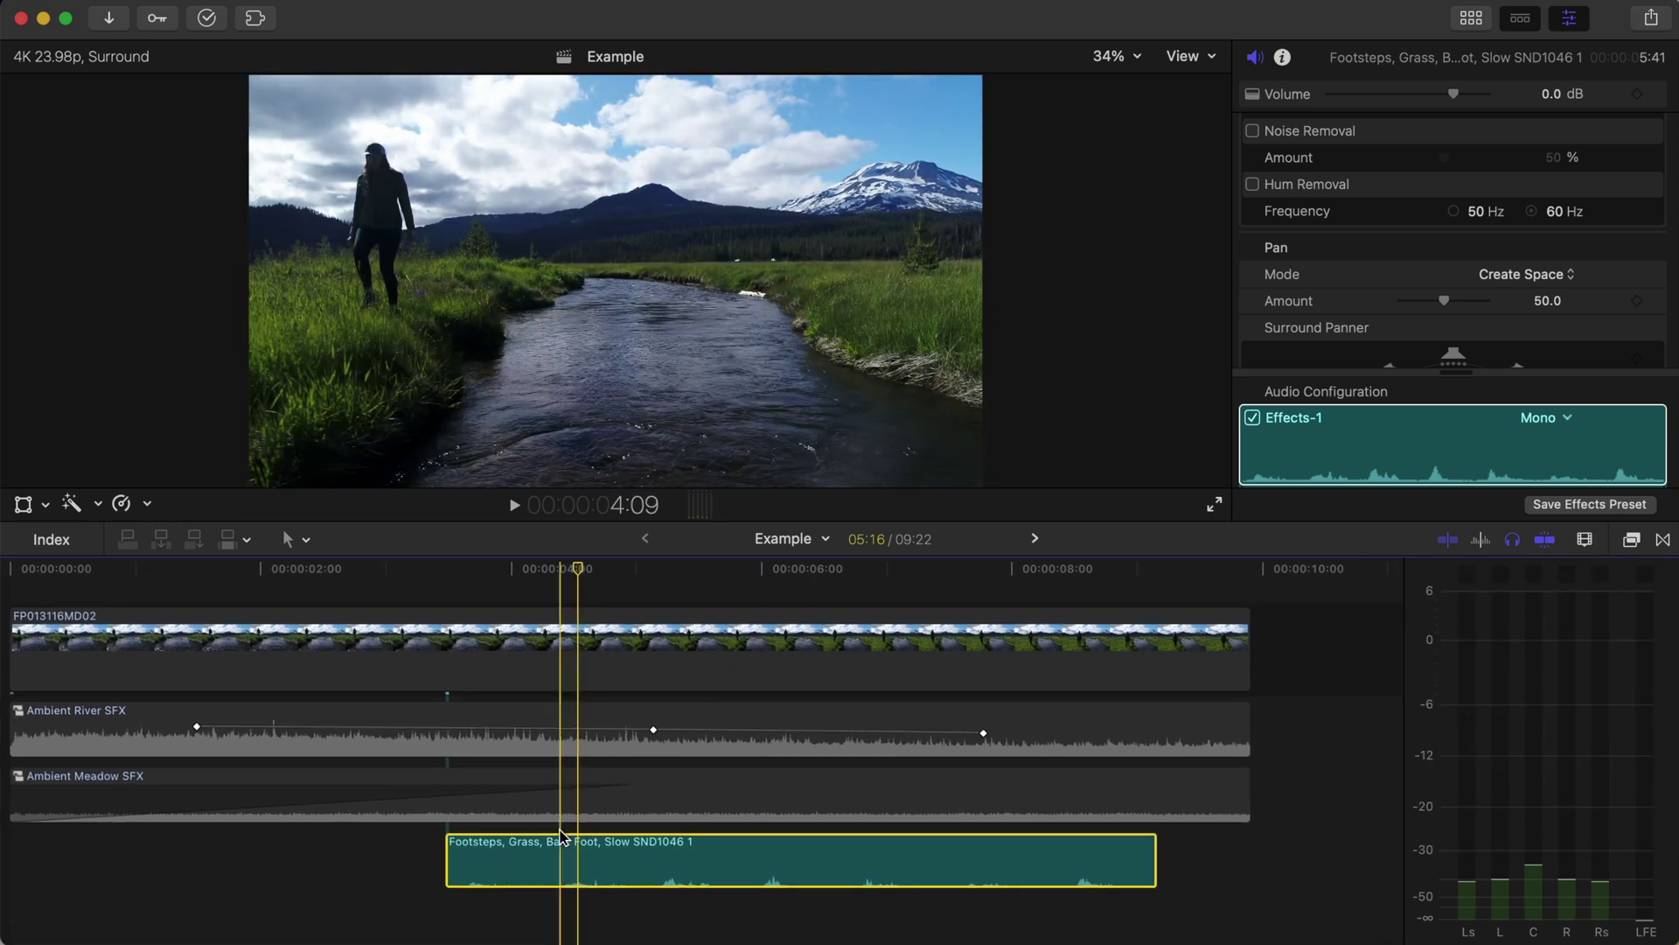
left_click(531, 856)
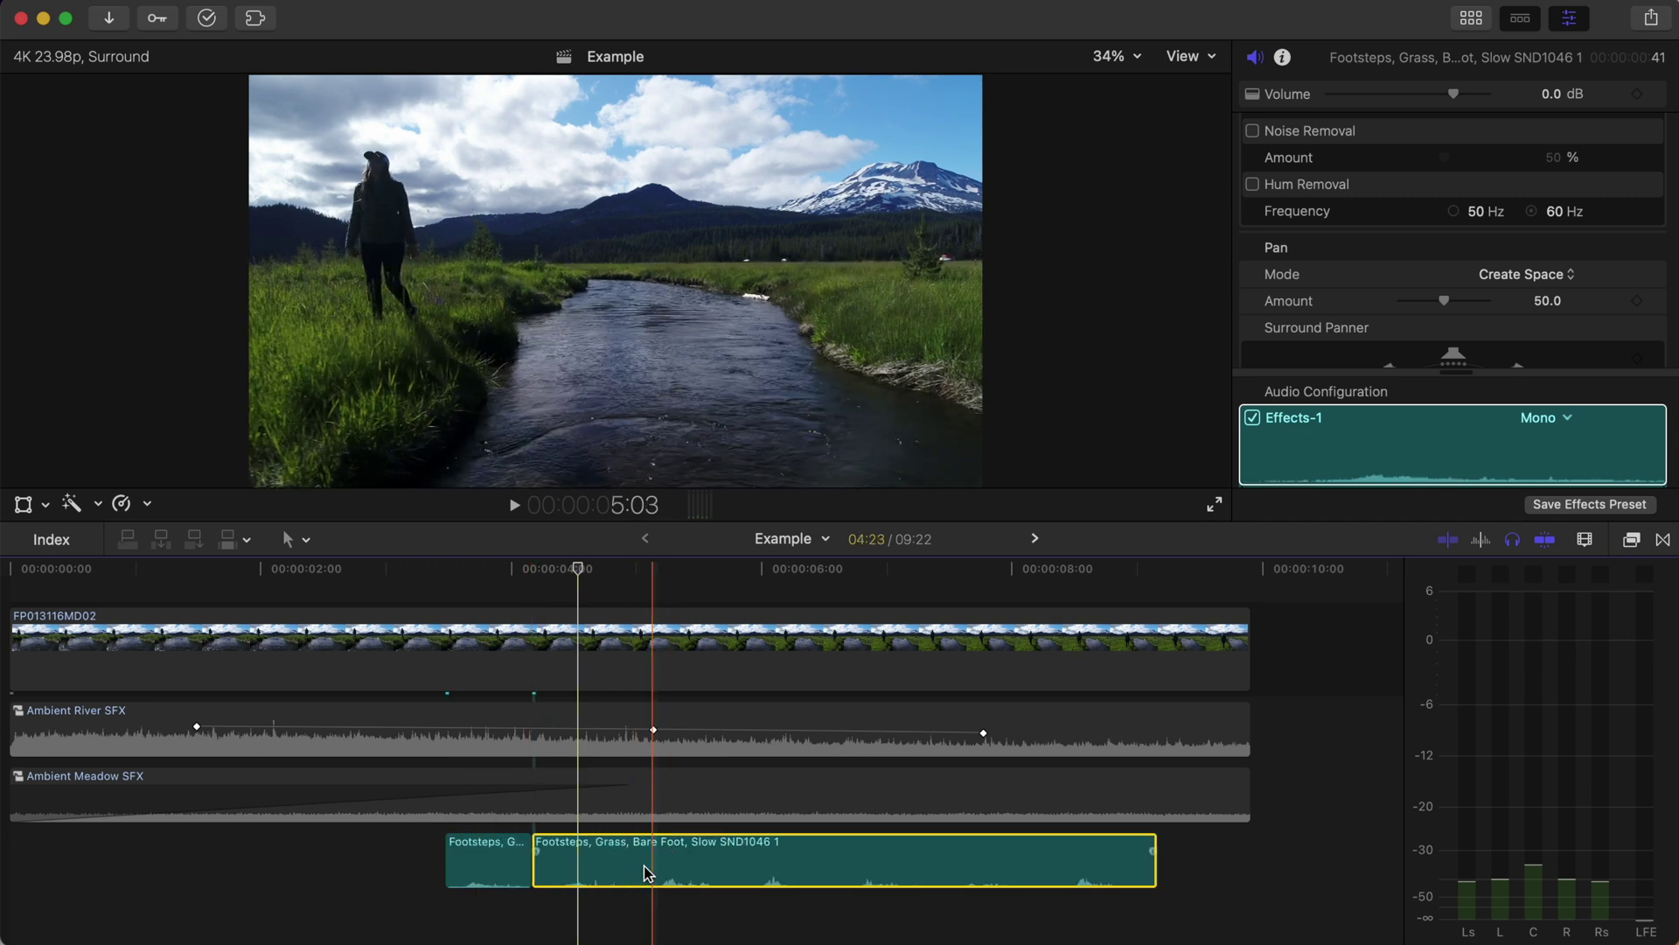
left_click(646, 872)
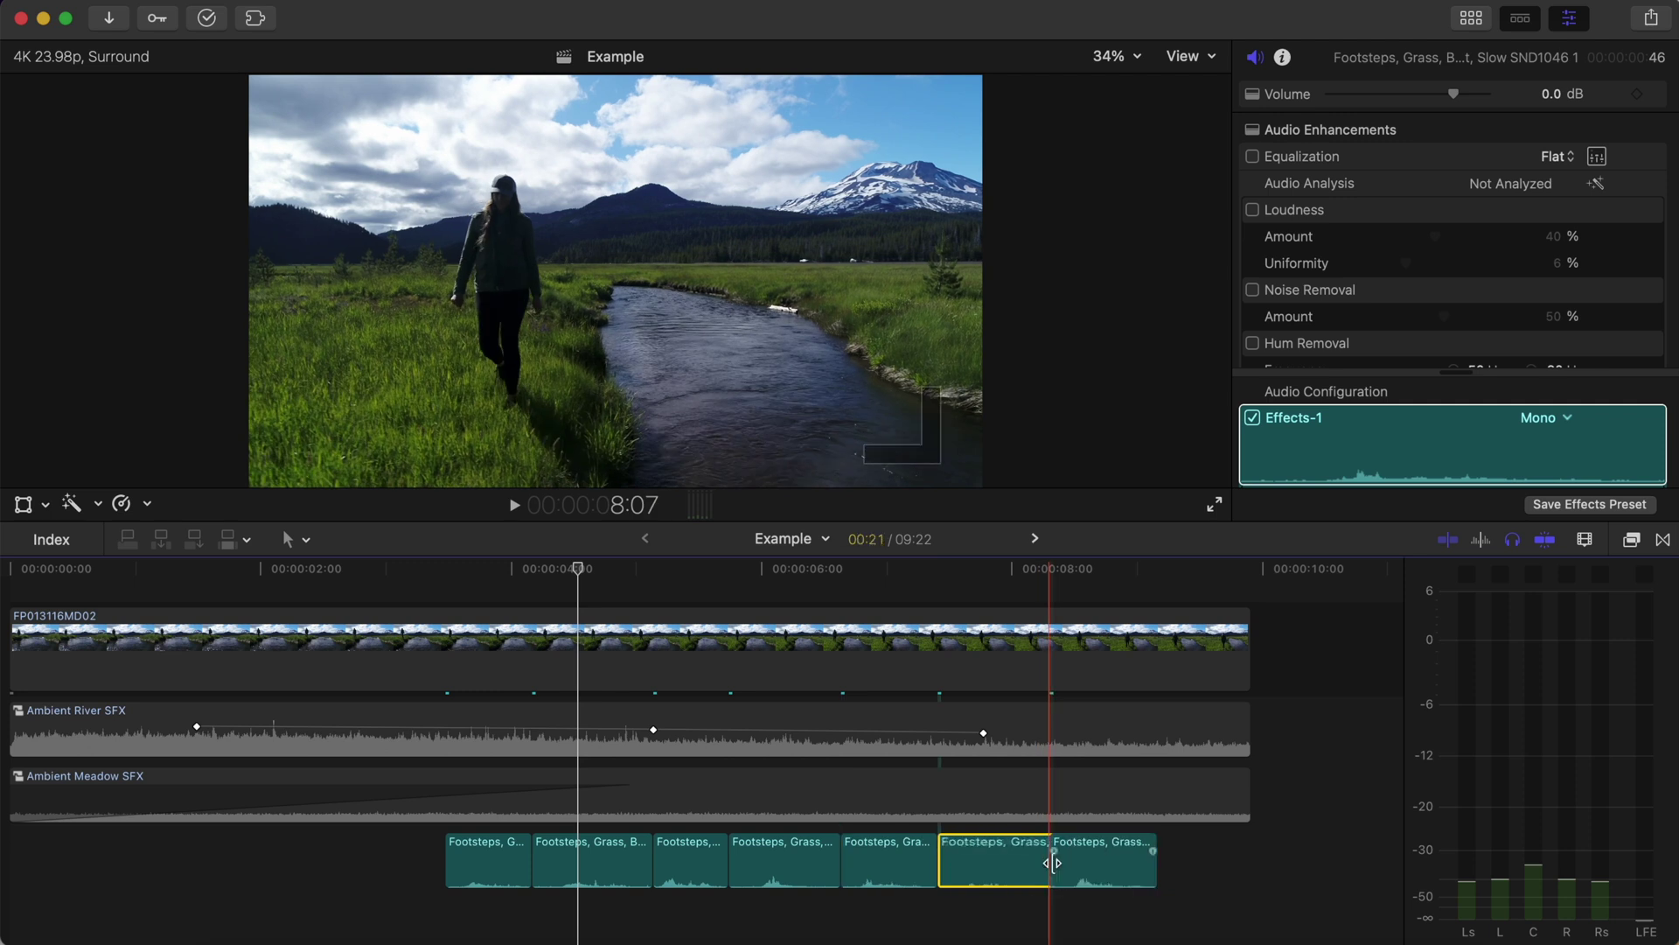
left_click(704, 858, "shift")
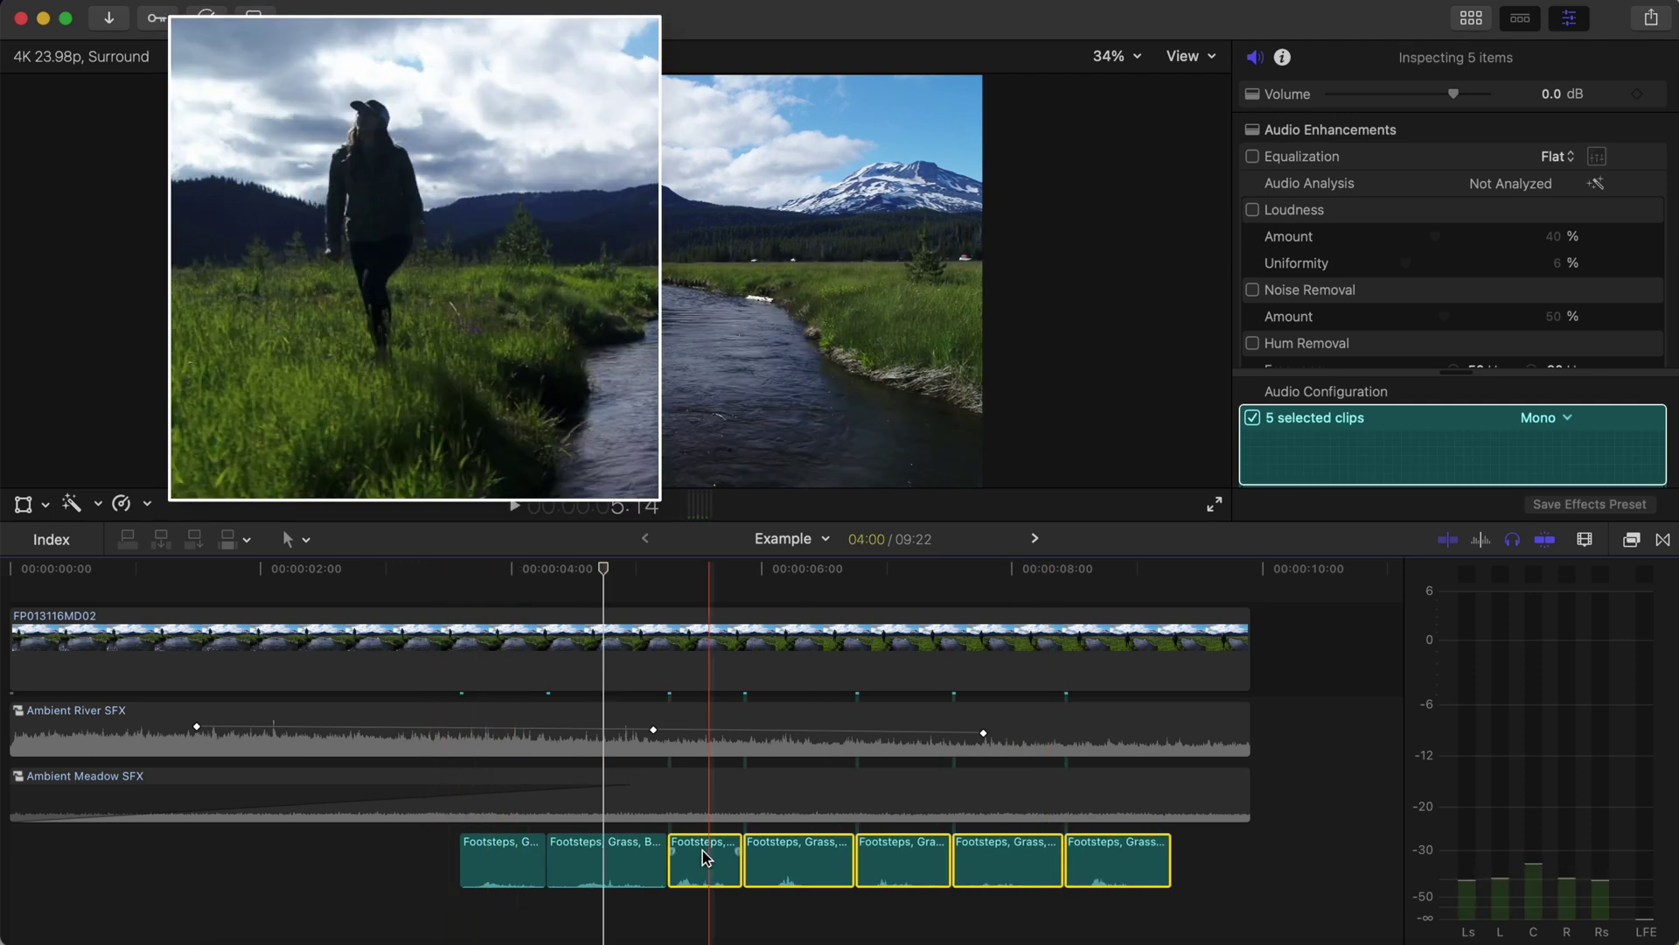
left_click_drag(704, 858, 800, 850)
key("space")
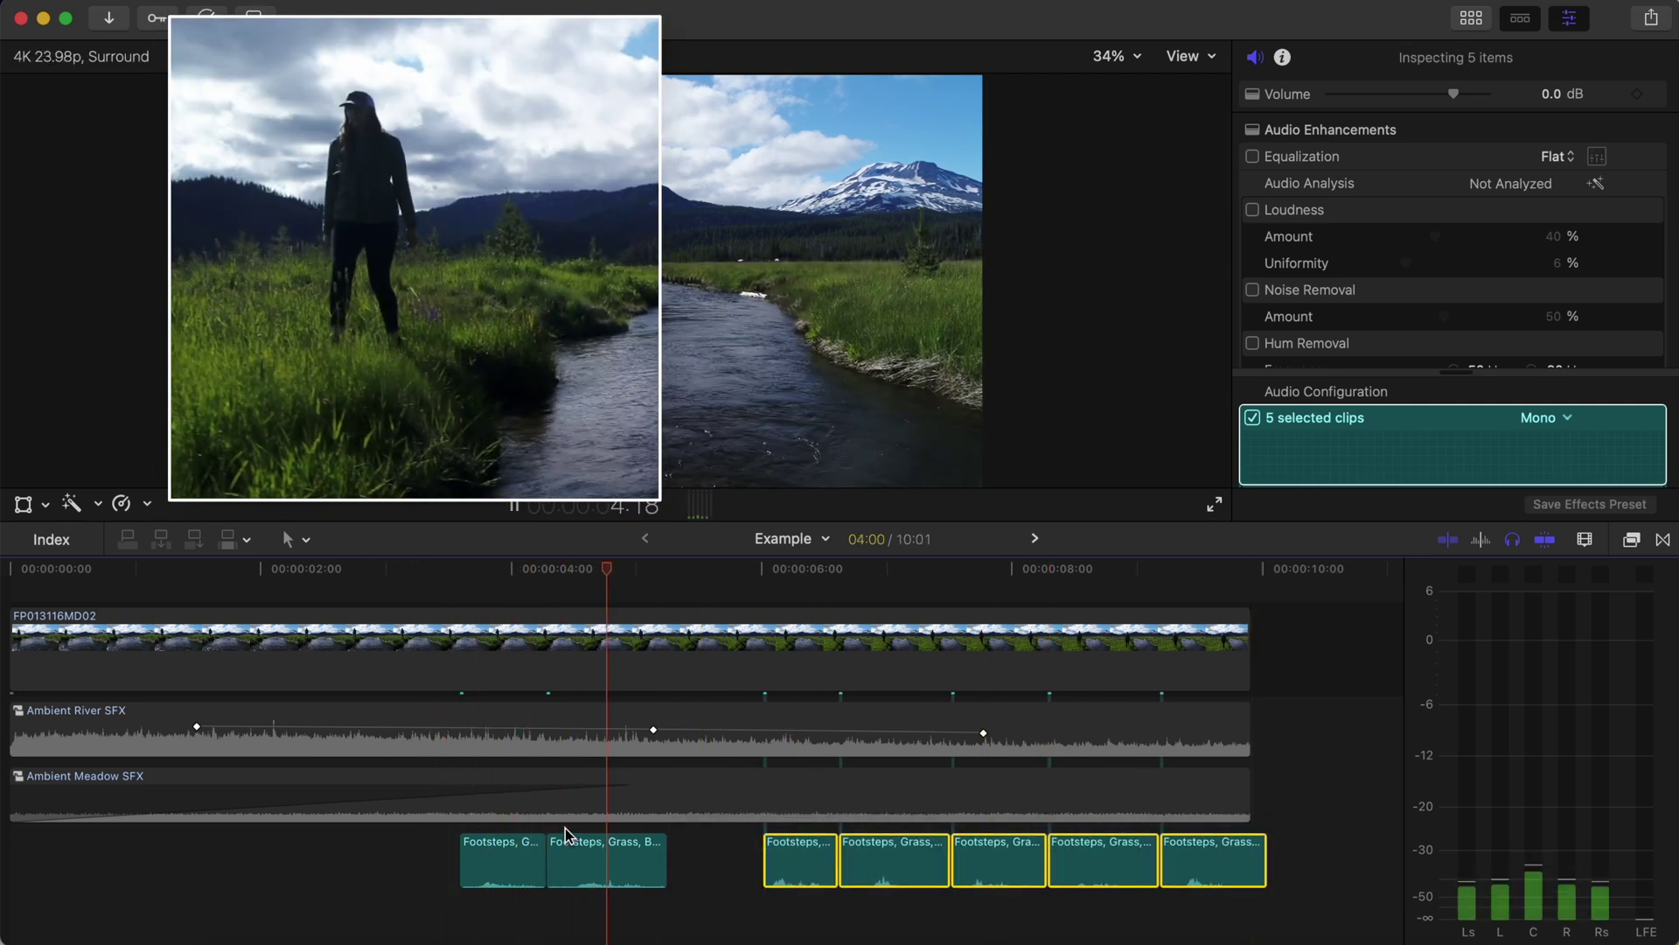
left_click_drag(565, 836, 587, 851)
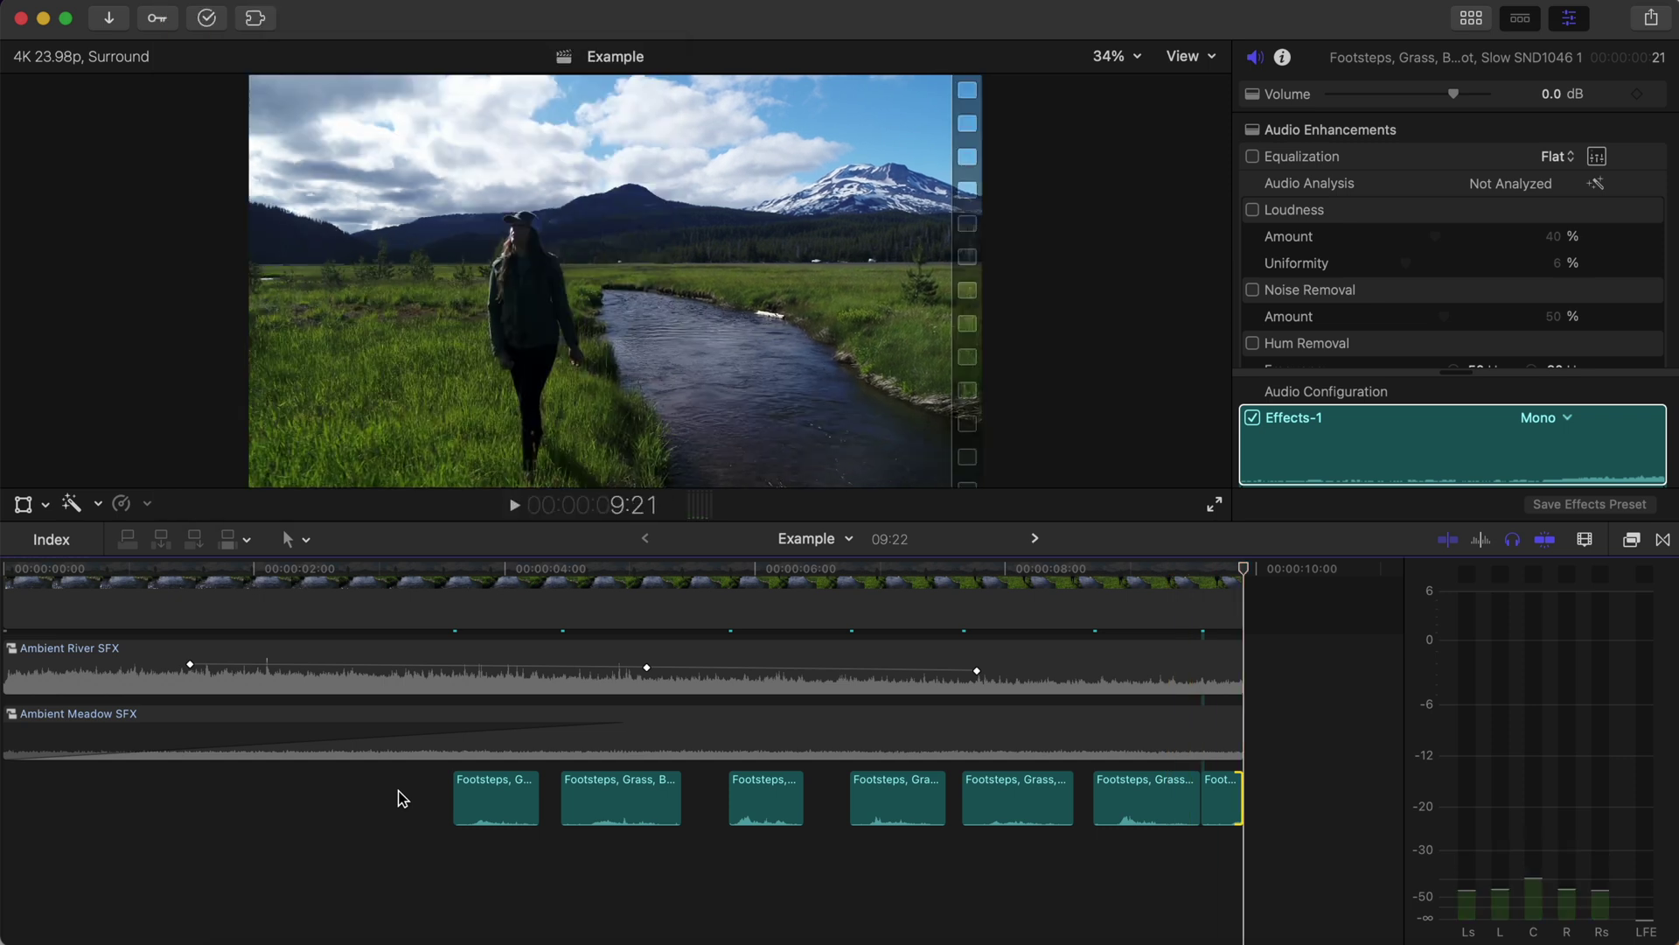
left_click(488, 725)
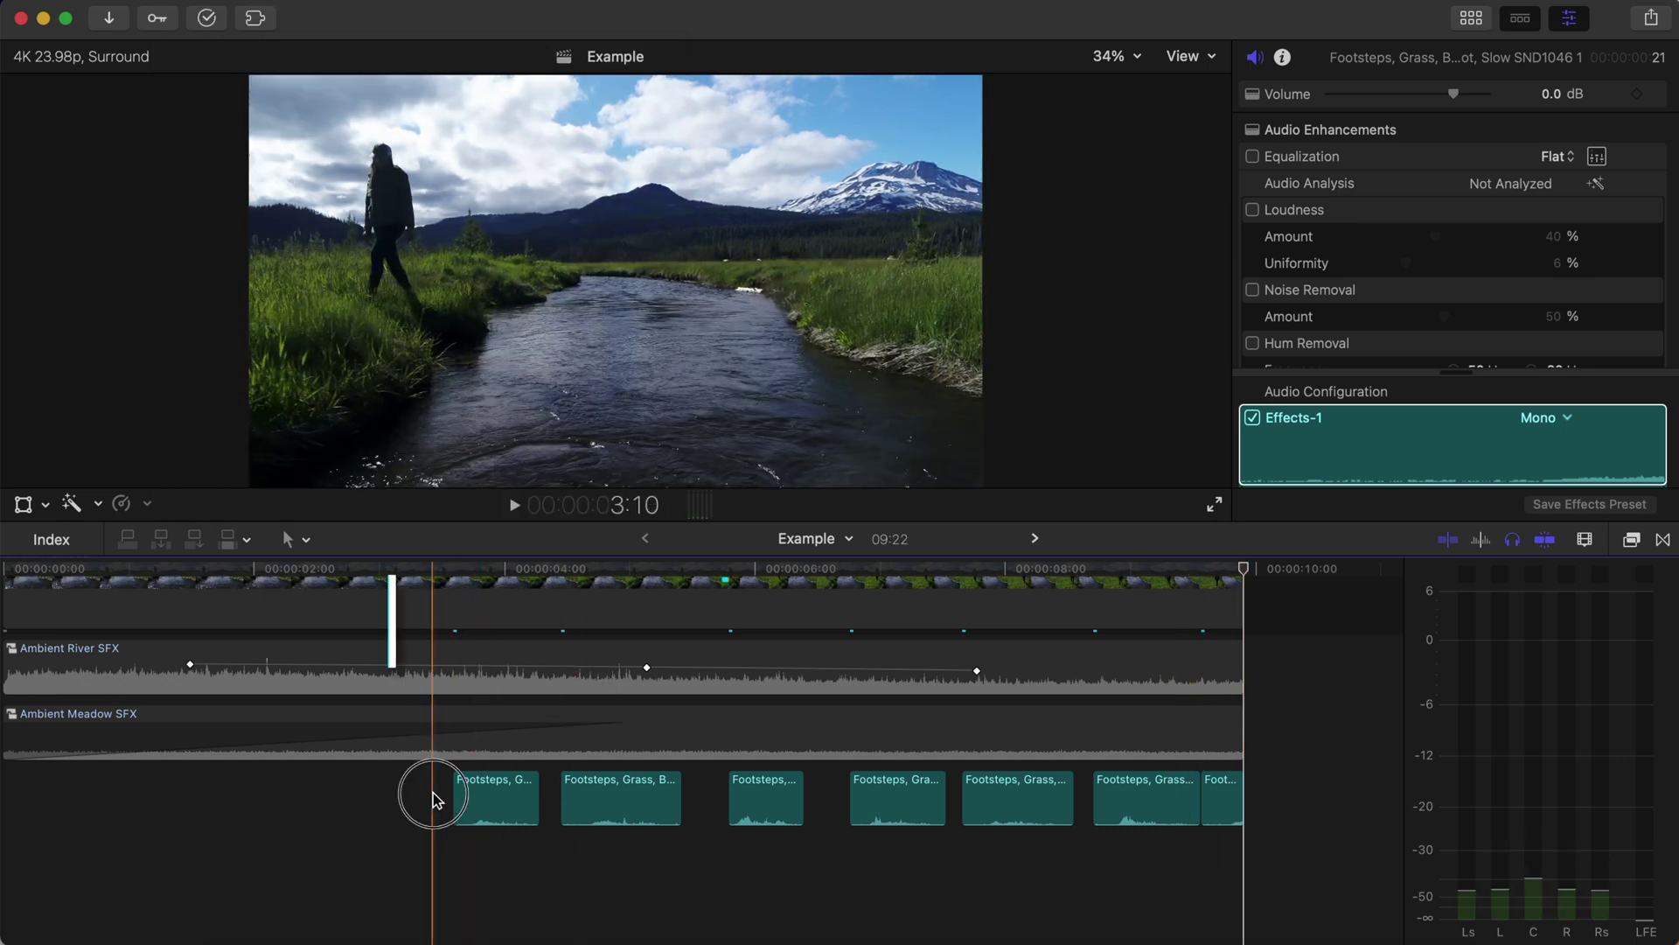
Compound the seven selected footstep pieces as 'Footsteps SFX' with Create Space panning.
left_click_drag(435, 798, 1312, 794)
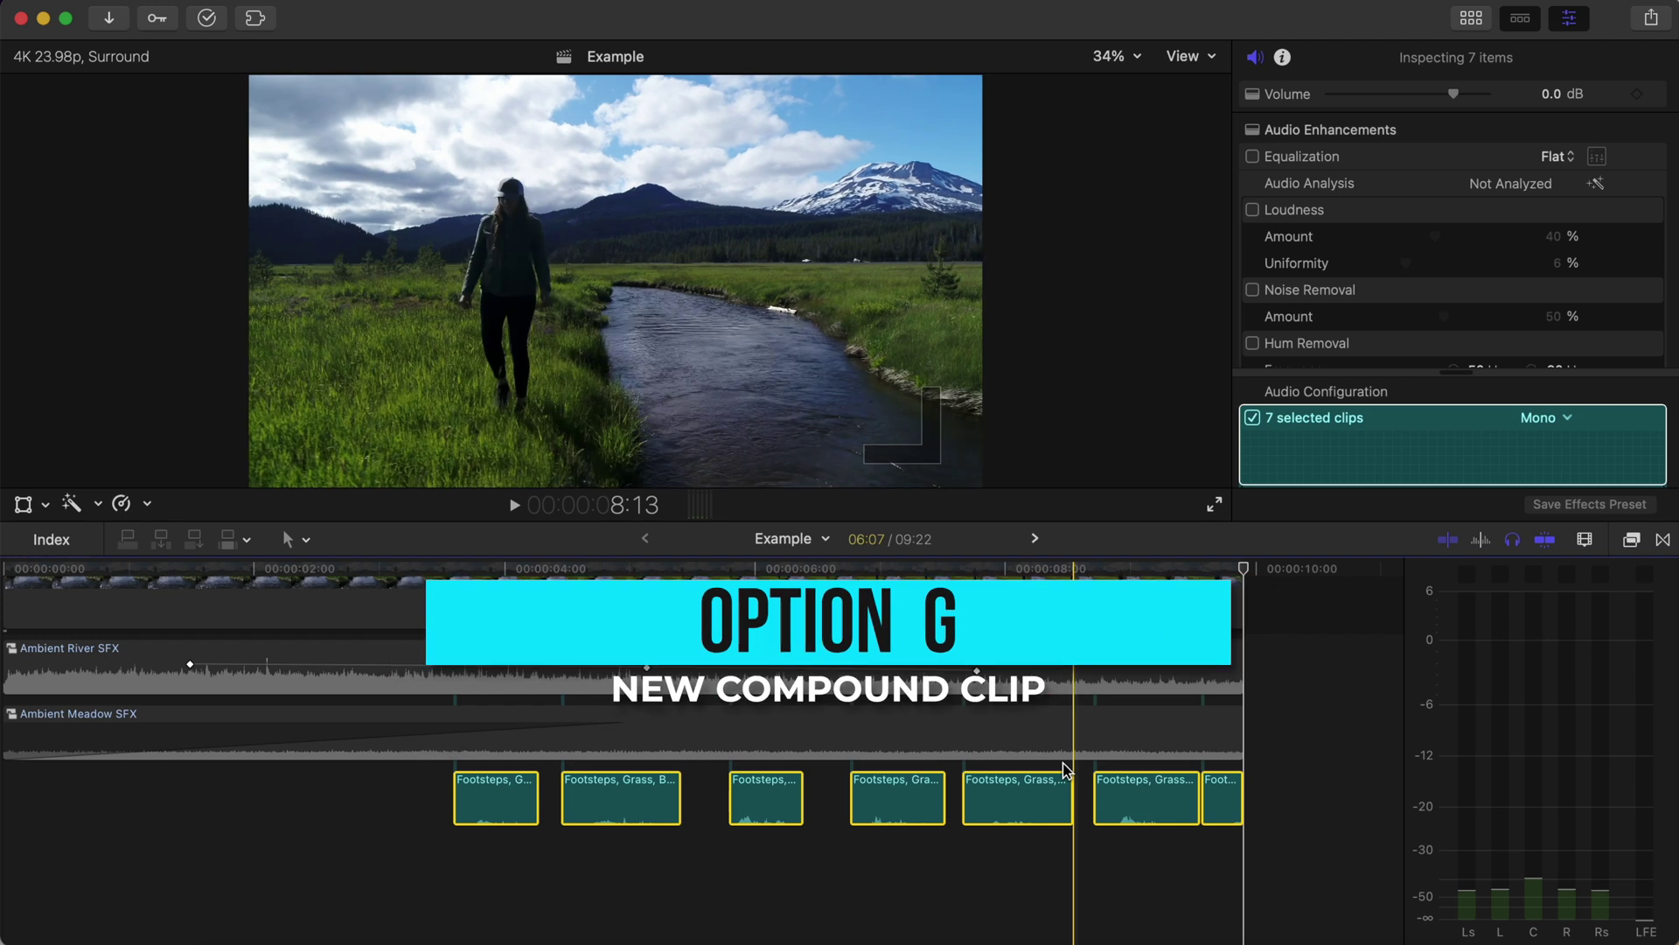
key("alt+g")
type("Footsteps SFX")
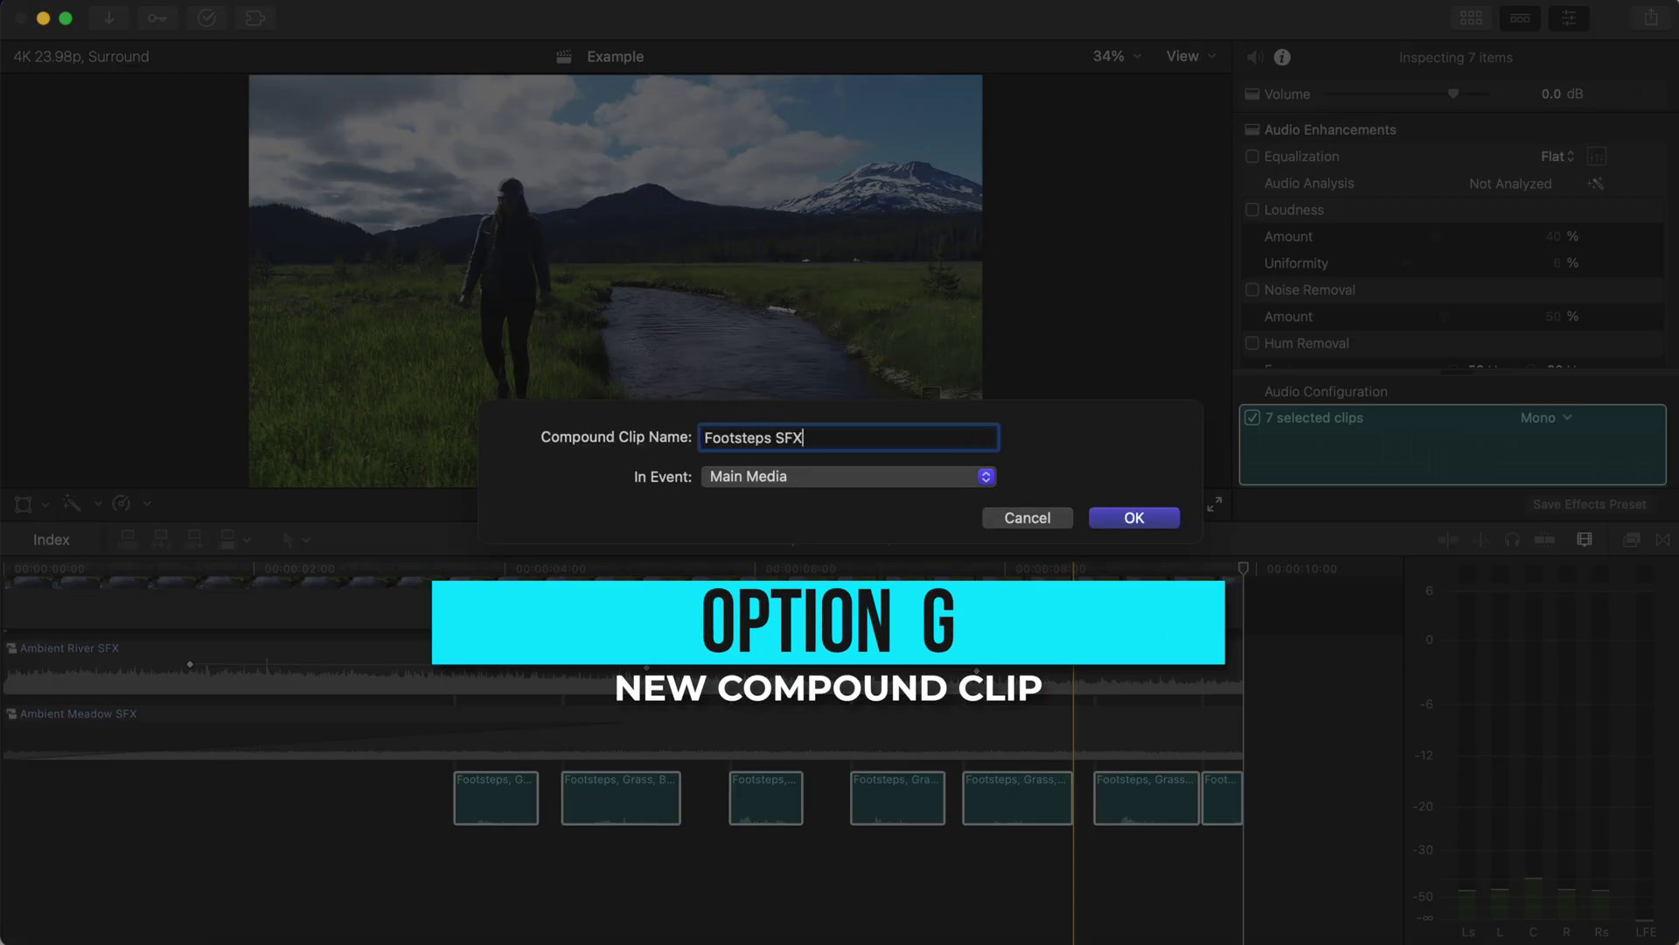
key("Return")
scroll(1418, 292, "down", 5)
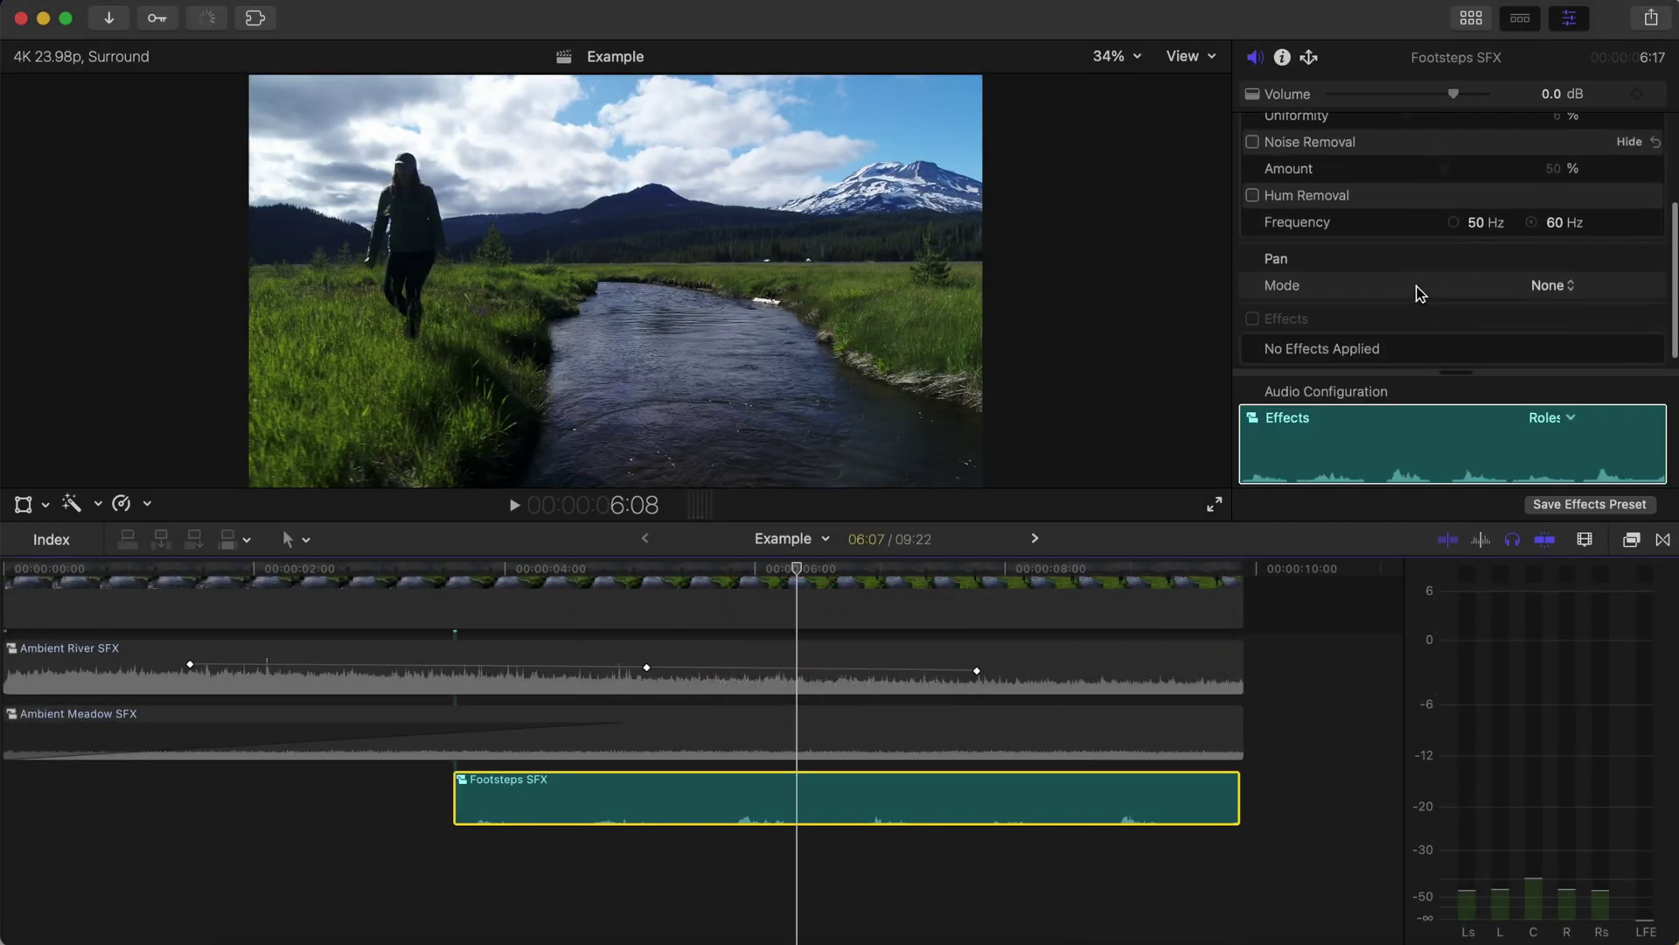
left_click(1549, 273)
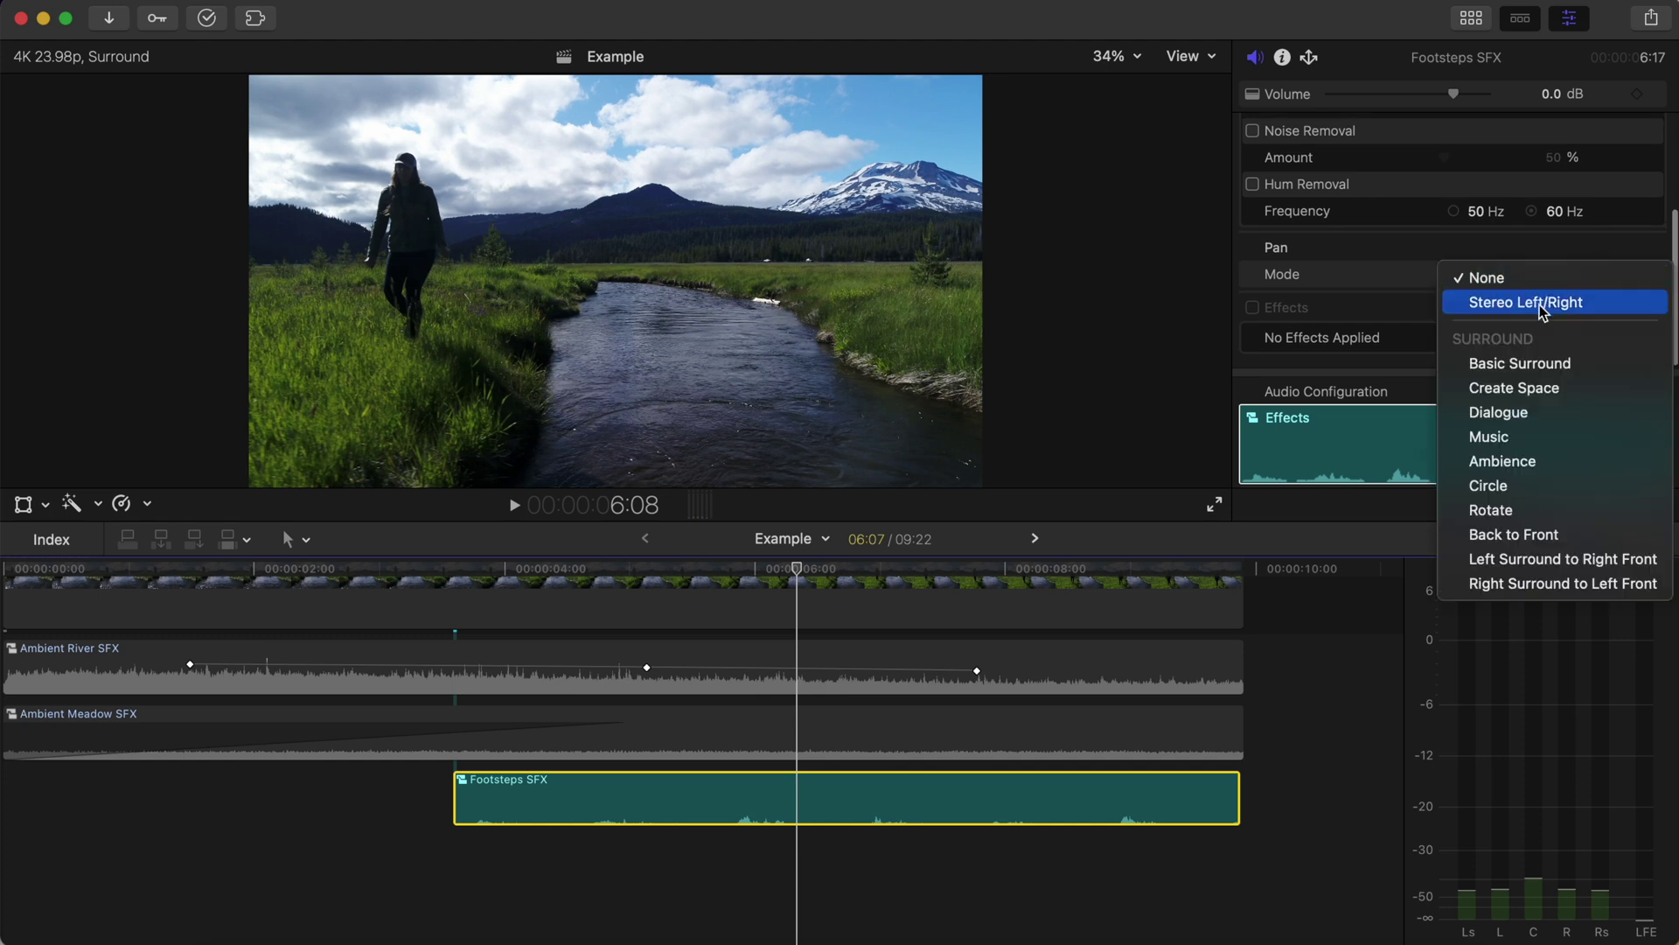
left_click(1514, 387)
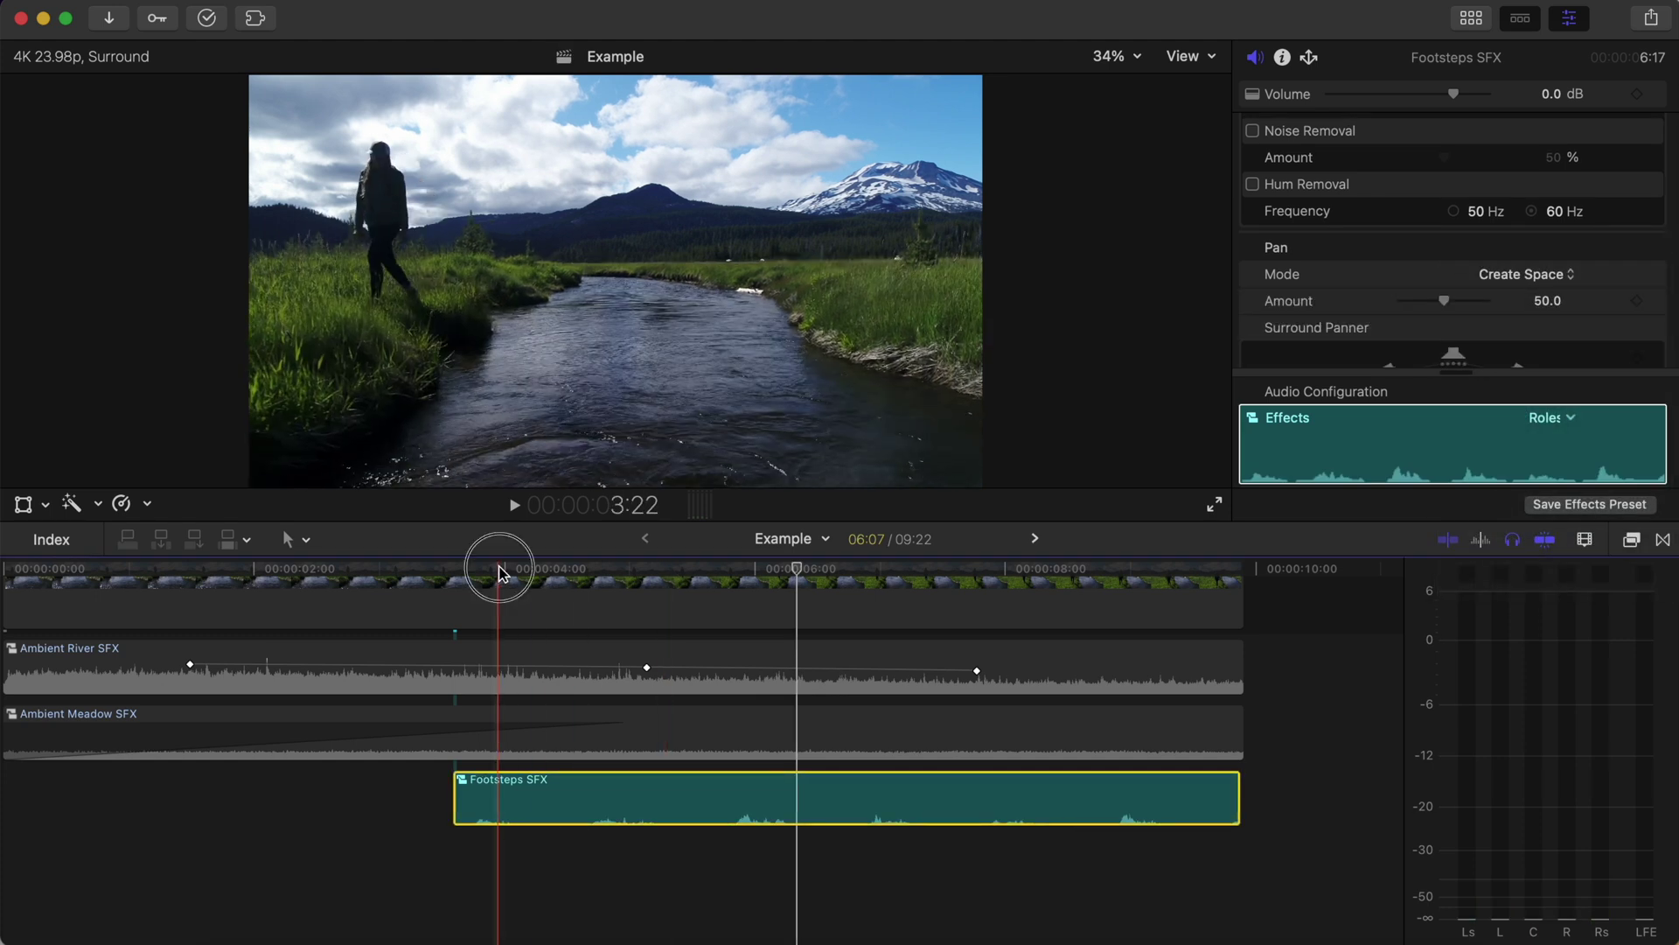
scroll(1399, 248, "down", 5)
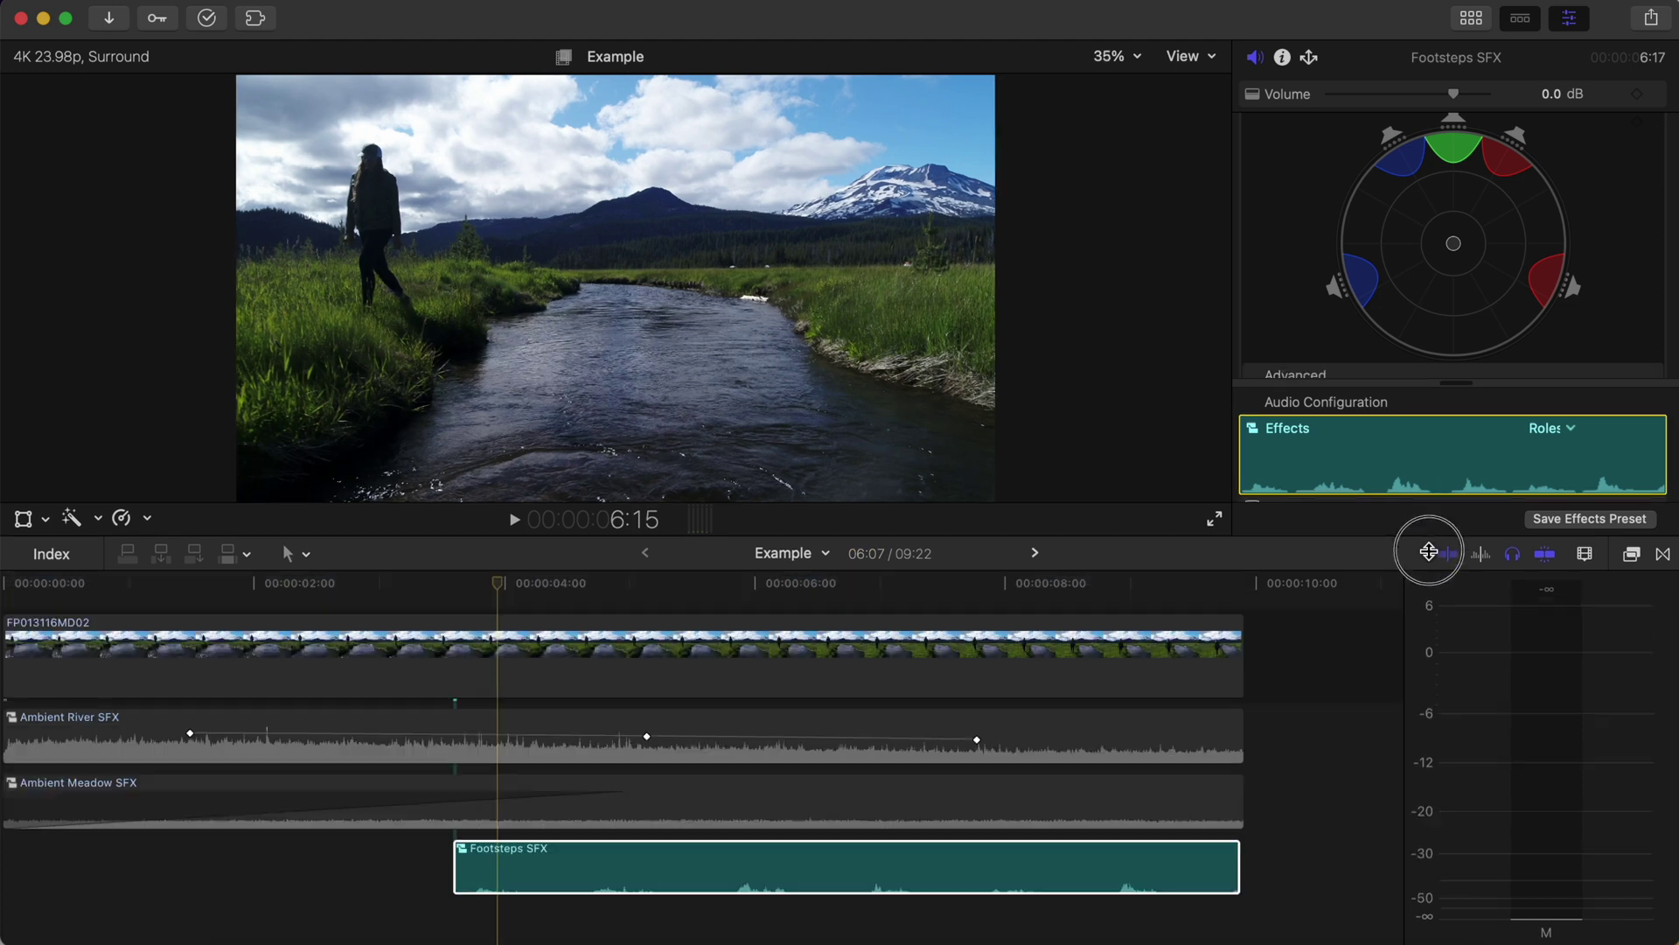
scroll(1556, 233, "up", 1)
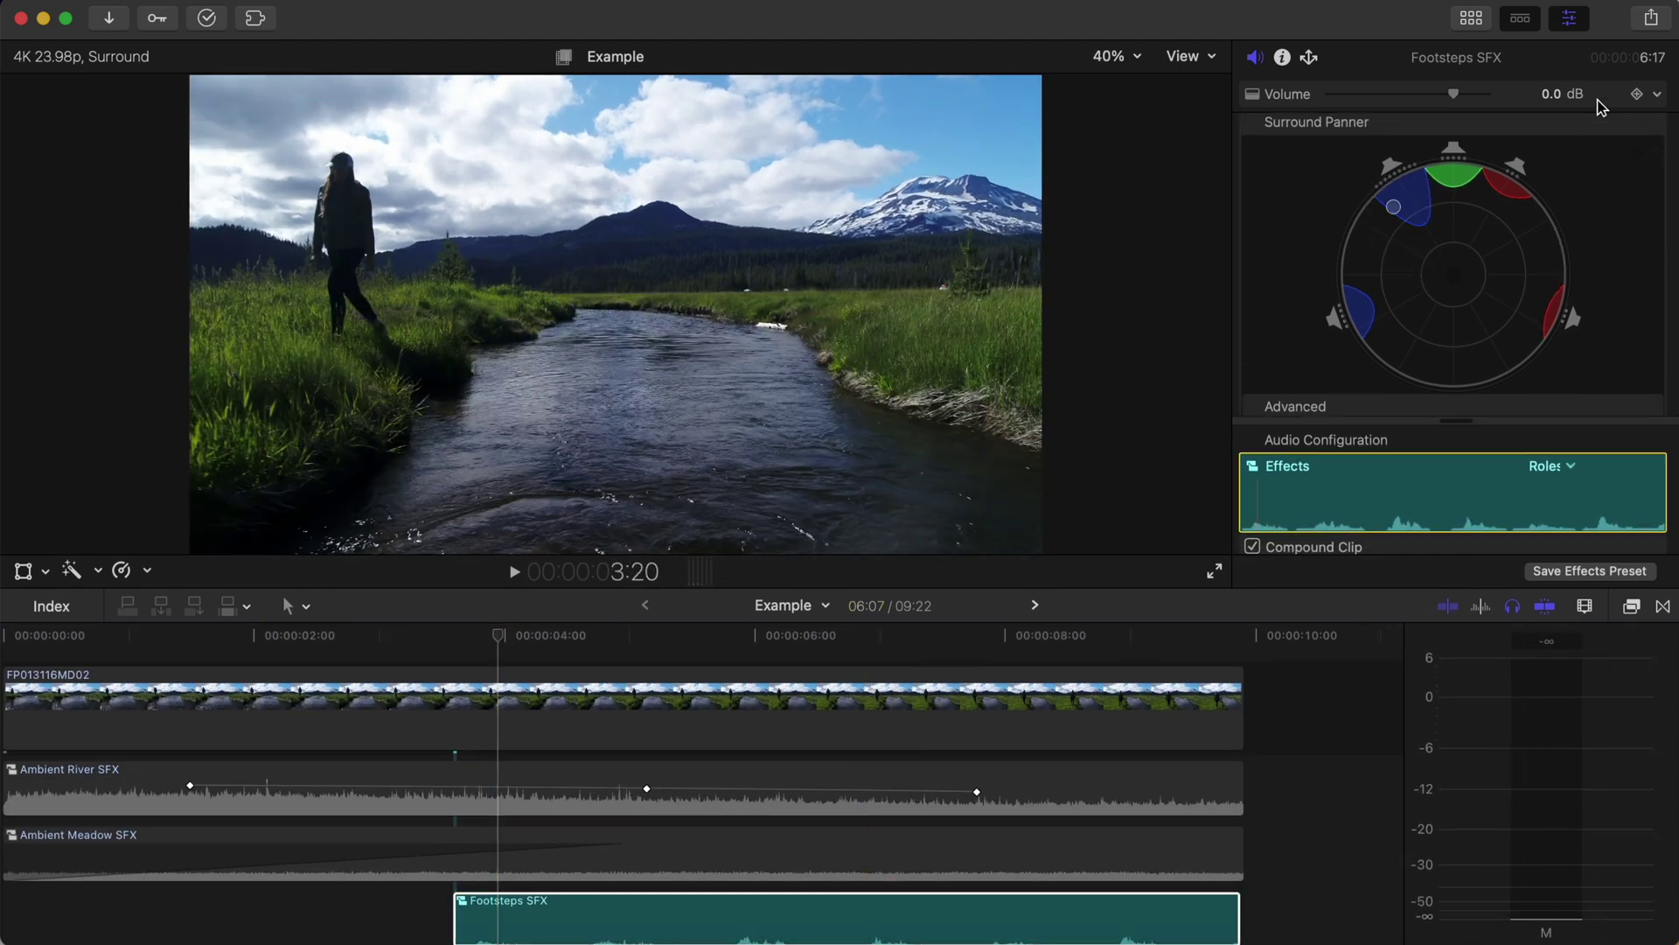
Select the Footsteps SFX compound clip to pan it front-left in surround.
left_click(497, 639)
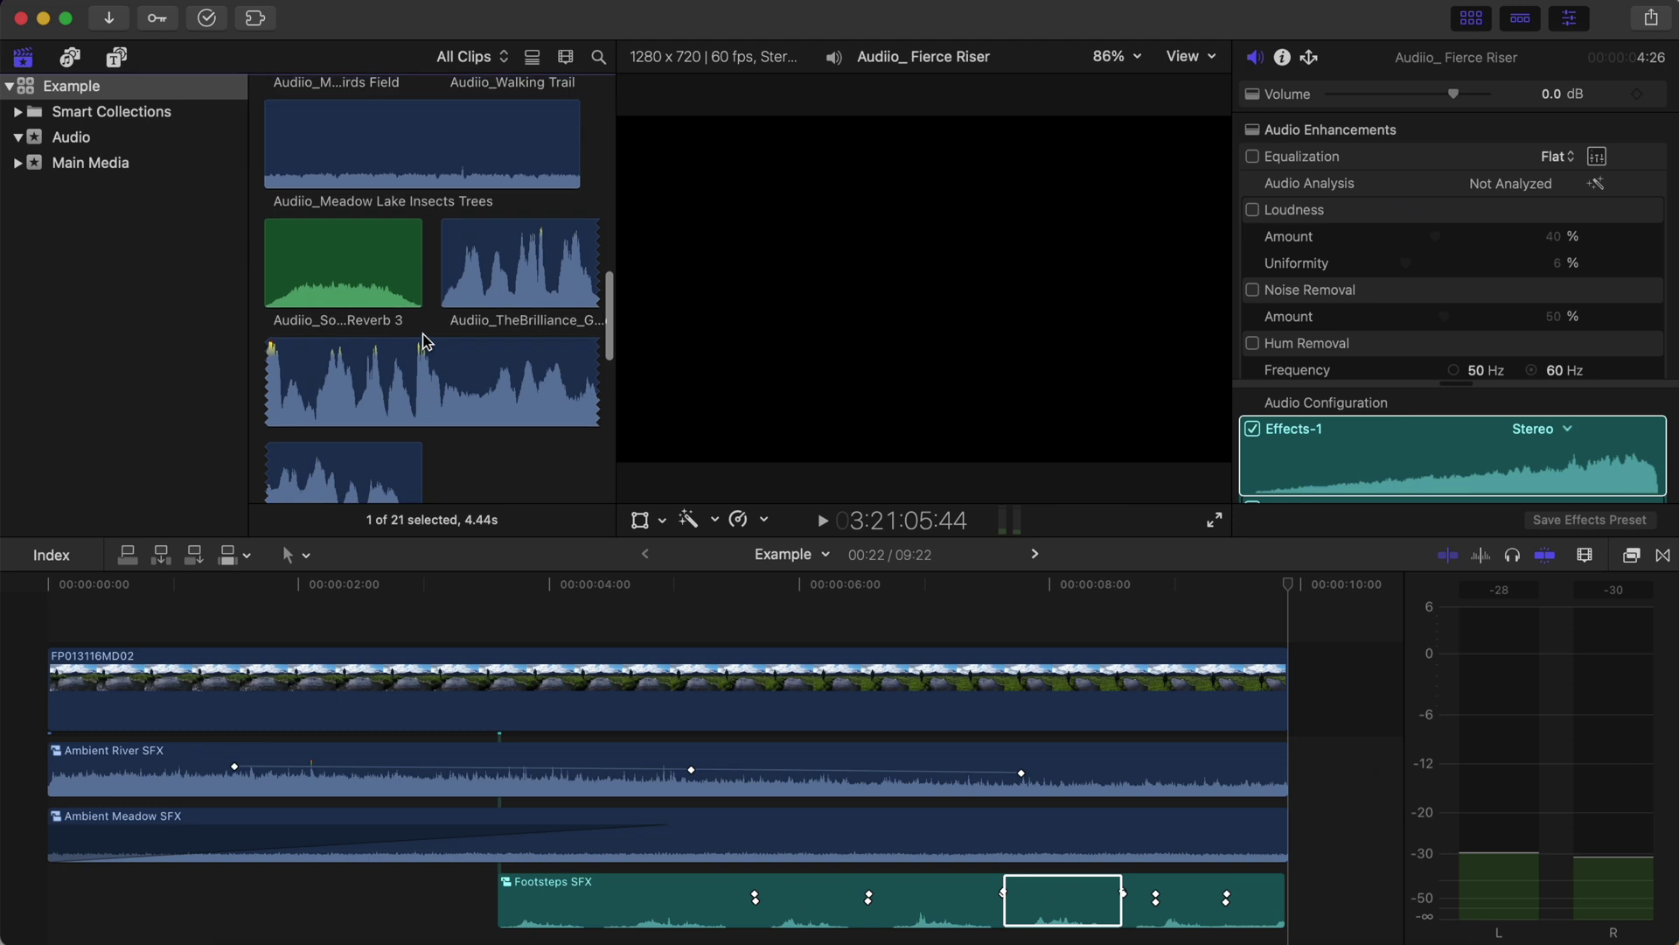
Drop Audiio_Soft Riser Reverb 3 below the footsteps and trim its end to the video's end.
left_click(283, 267)
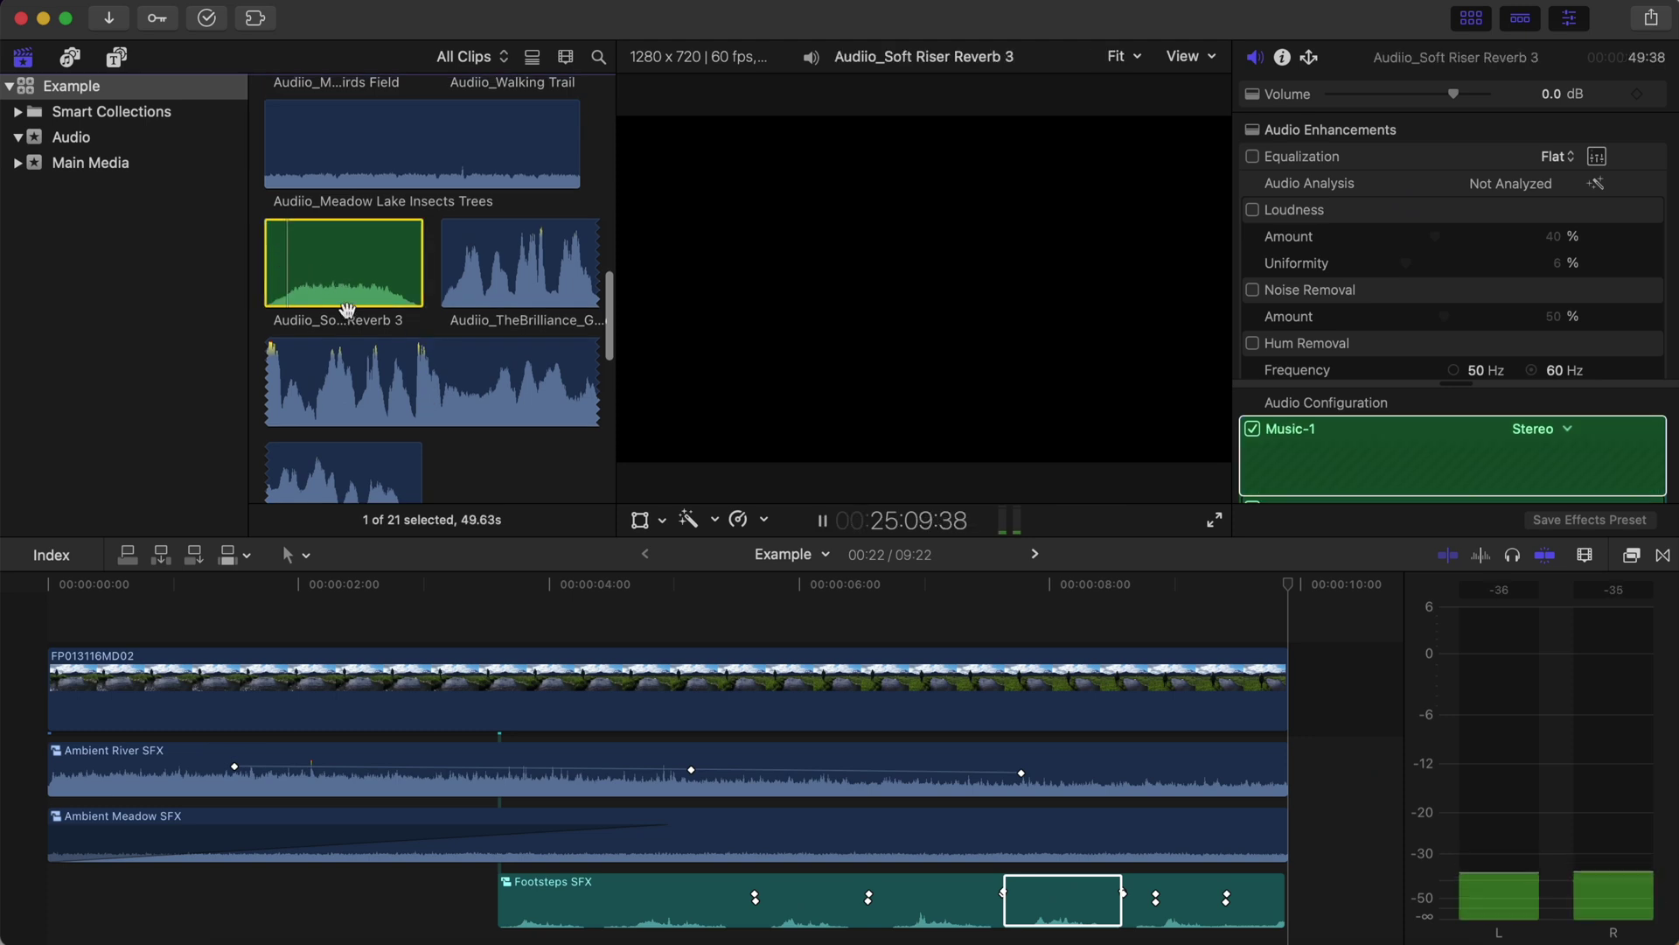
left_click_drag(347, 289, 132, 892)
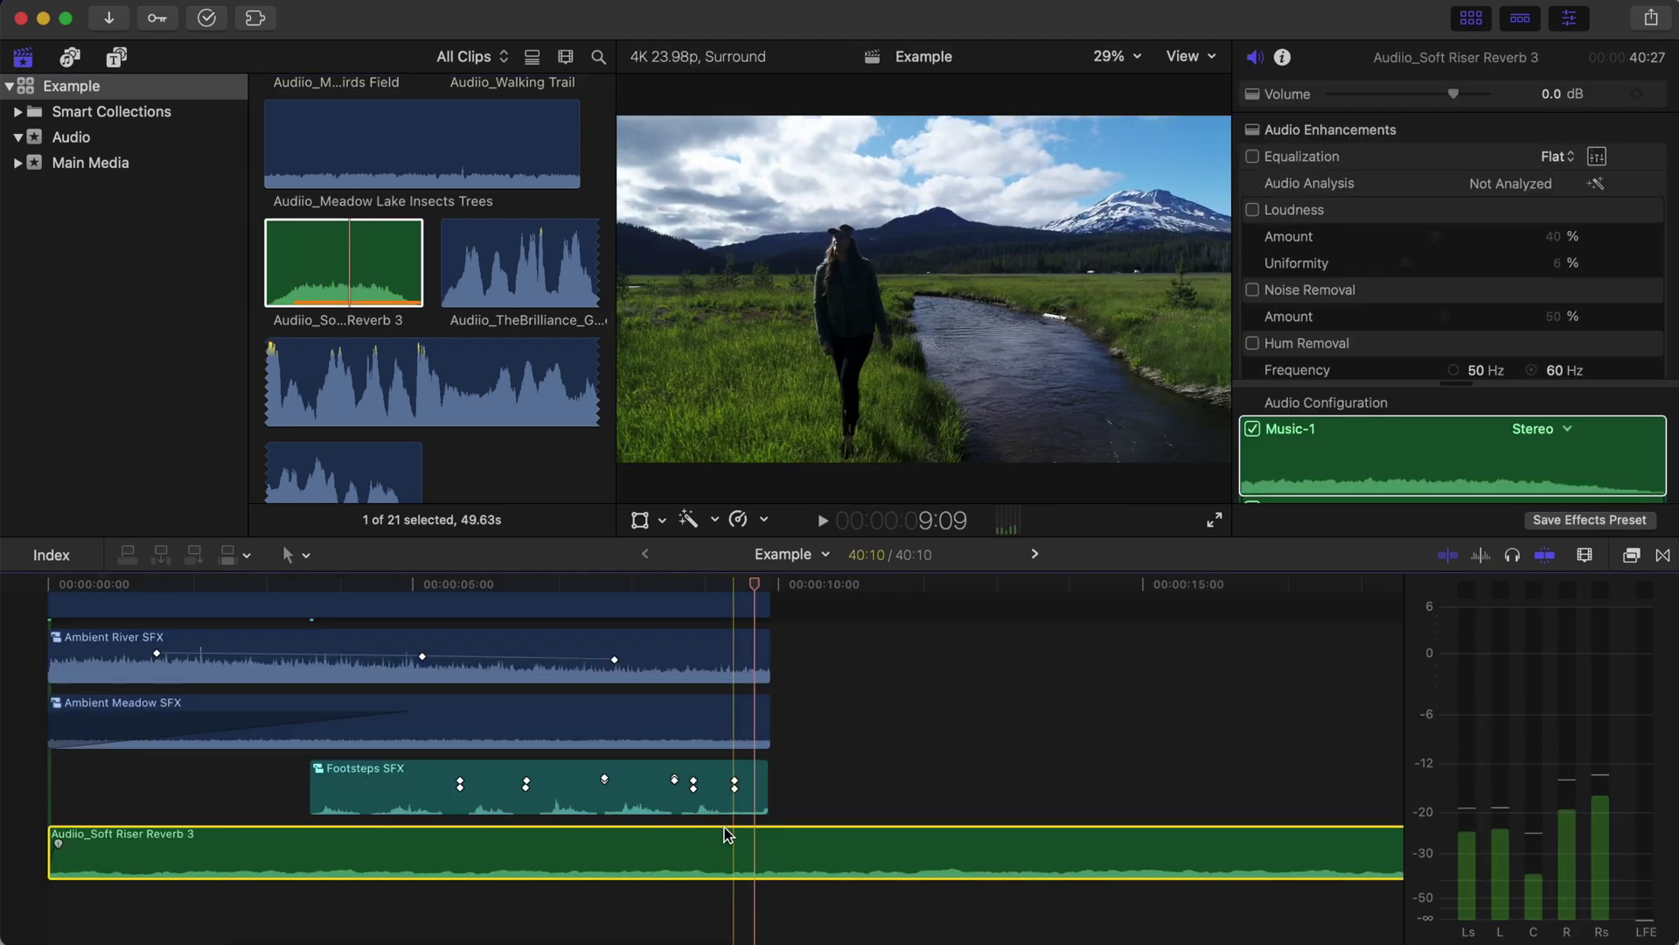
key("alt+bracketright")
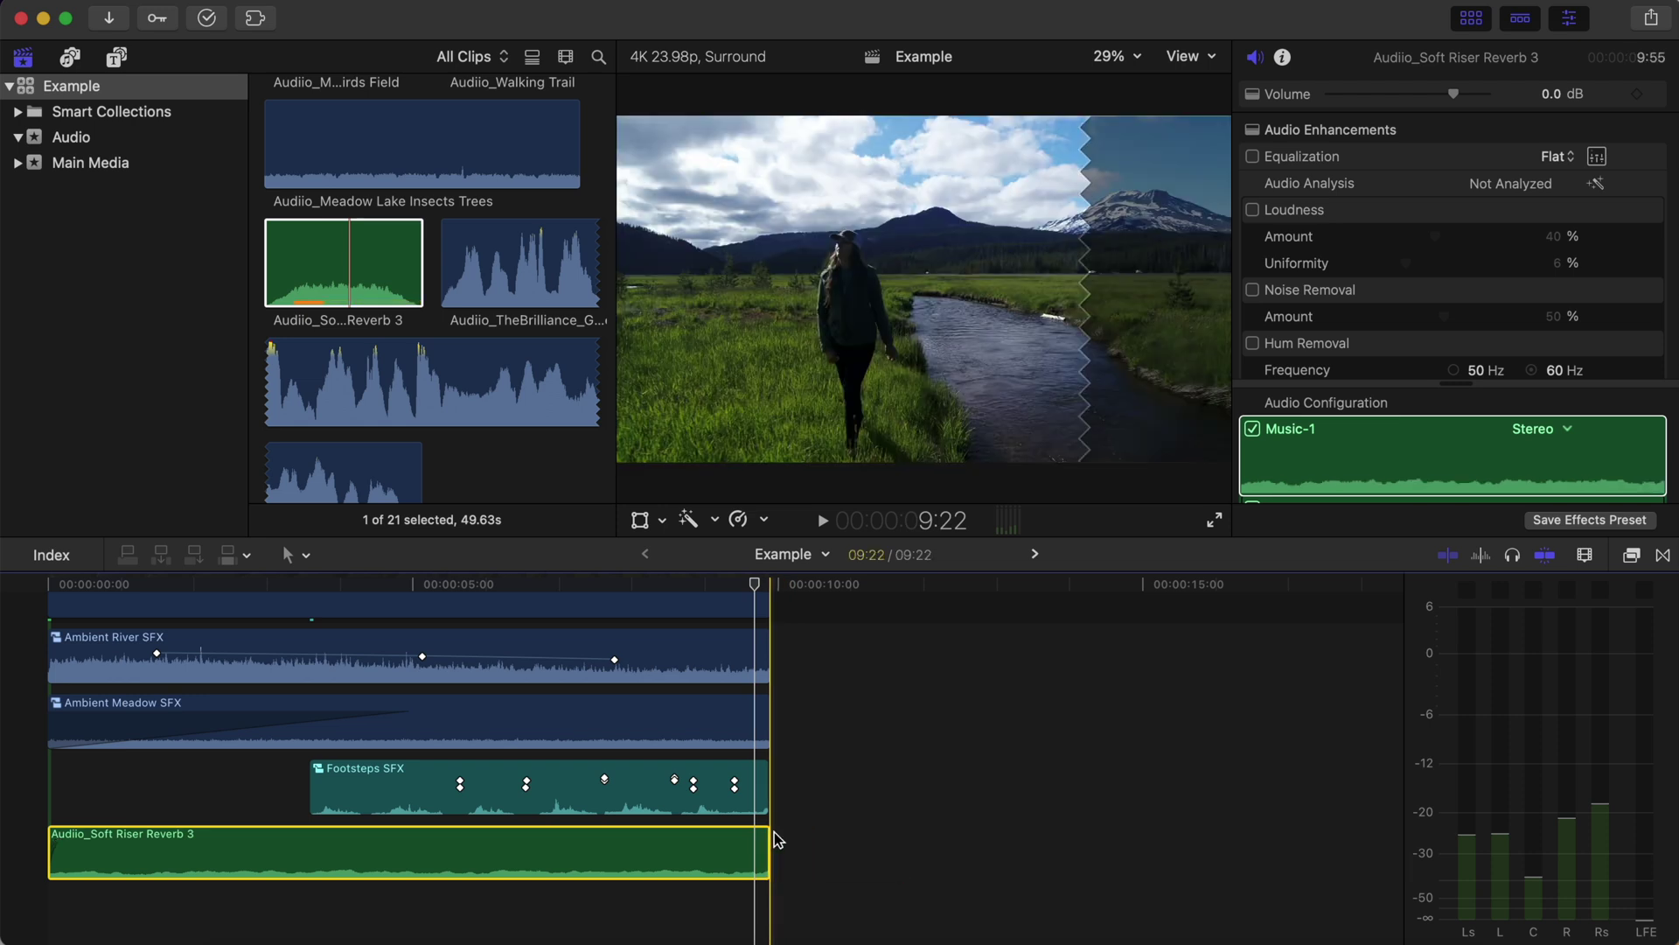